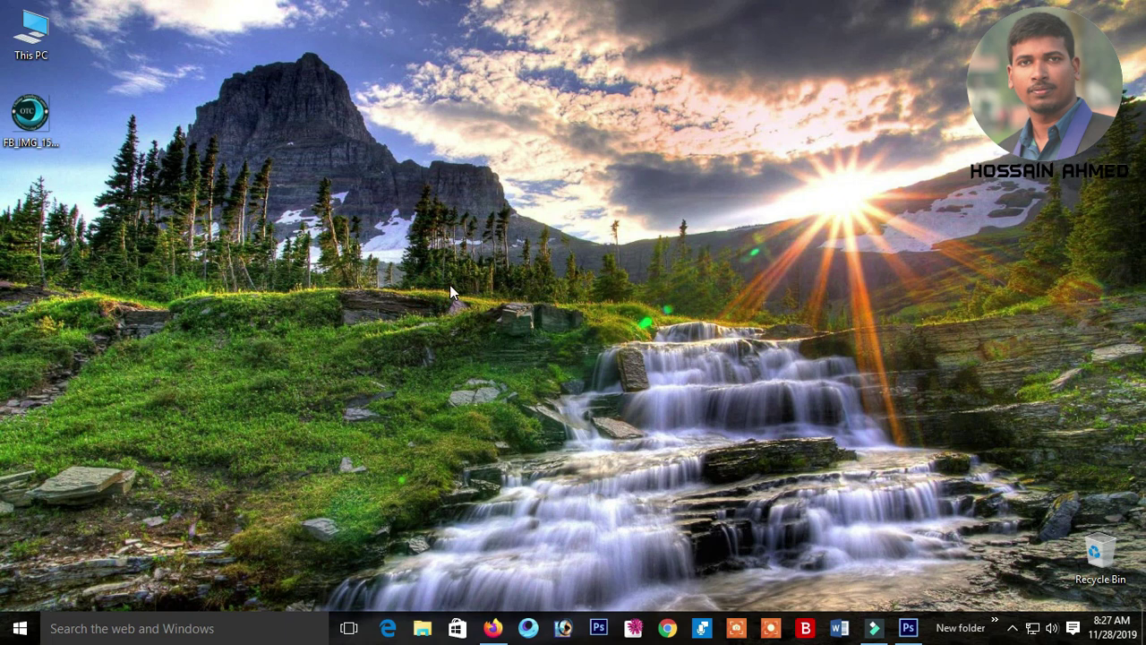
# Step: Refresh the desktop and bring the running Photoshop window to the front
pyautogui.rightClick(450, 285)
pyautogui.click(496, 334)
pyautogui.click(909, 631)
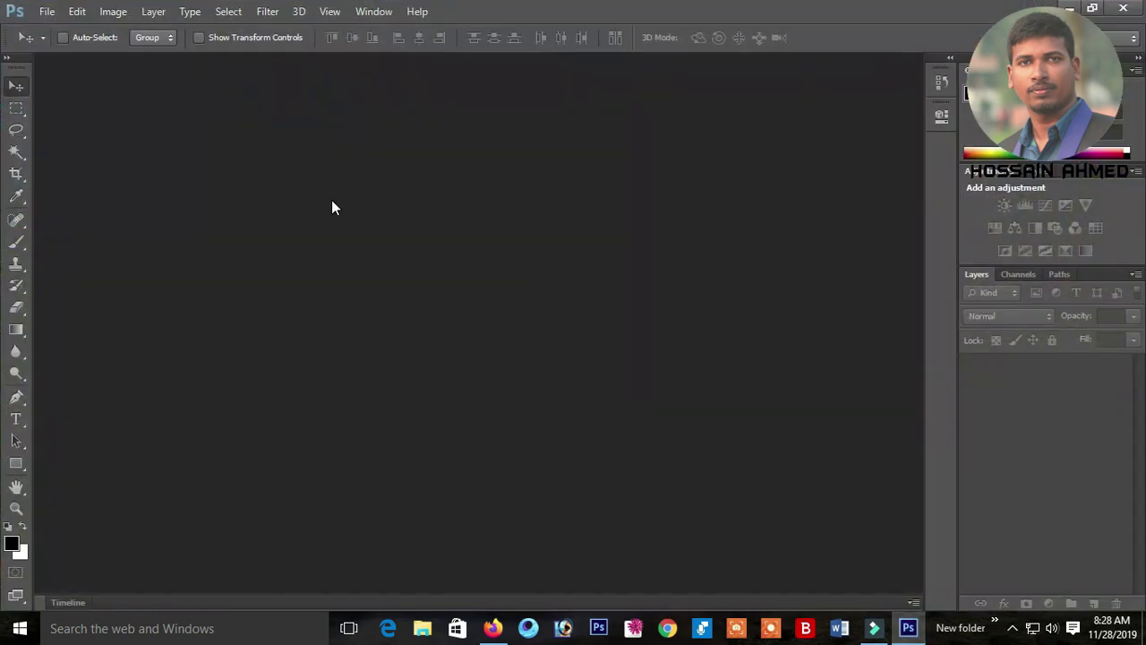
# Step: Start a new document 3.5 × 2.3 inches at 300 pixels per inch
pyautogui.click(46, 12)
pyautogui.click(399, 221)
pyautogui.hotkey('ctrl', 'n')
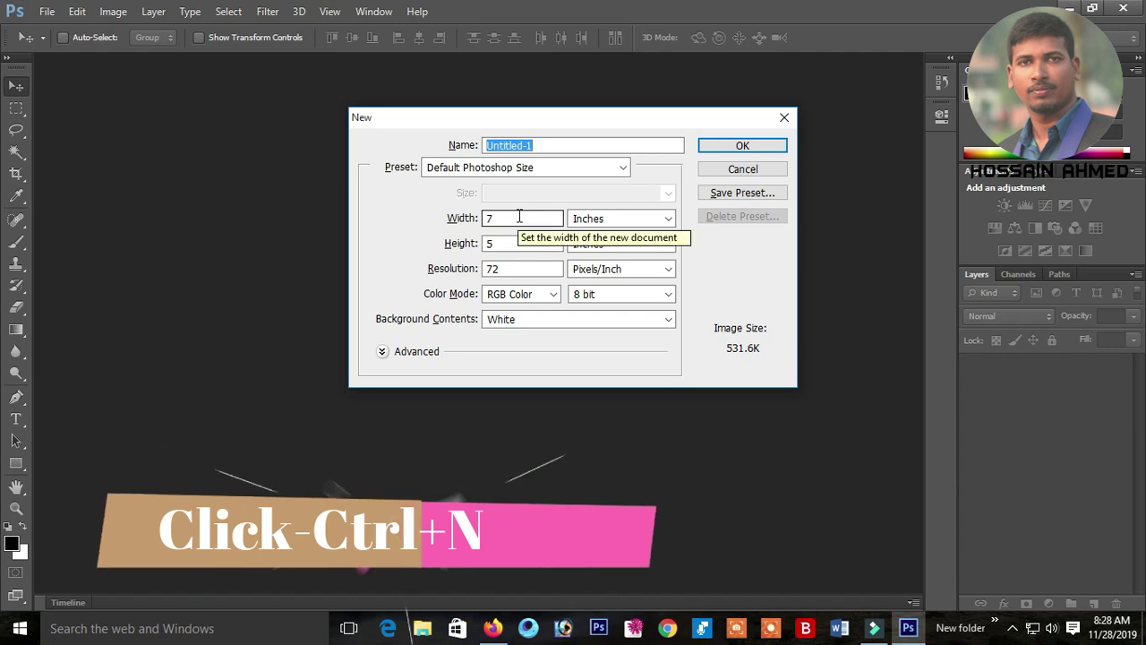
pyautogui.click(519, 218)
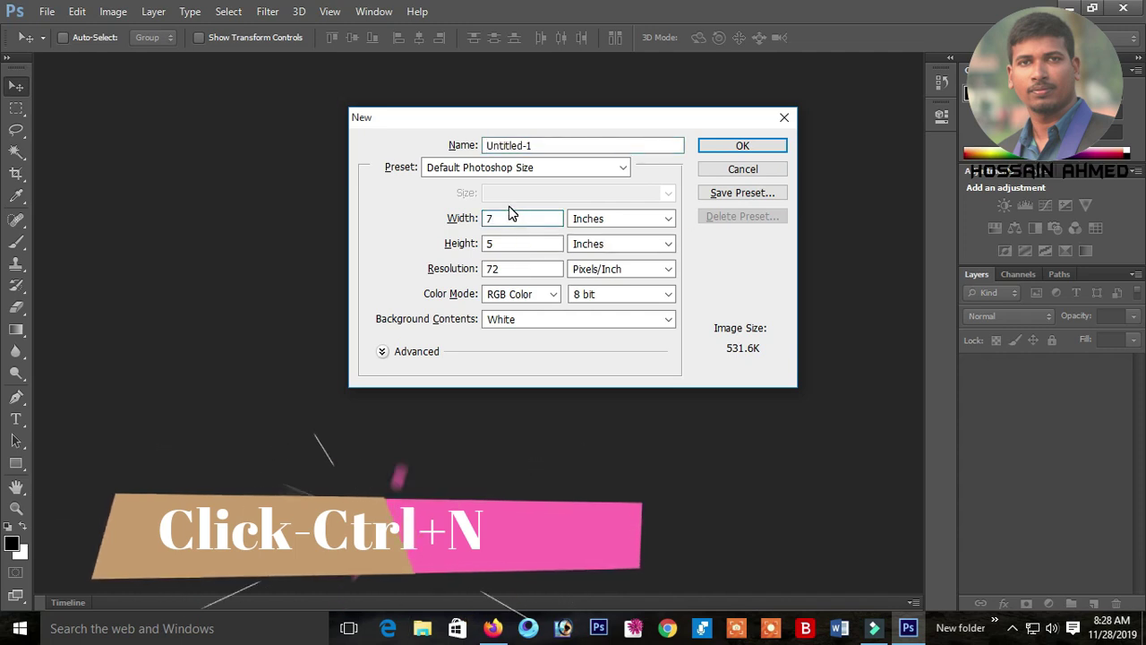
pyautogui.moveTo(513, 217); pyautogui.dragTo(447, 220)
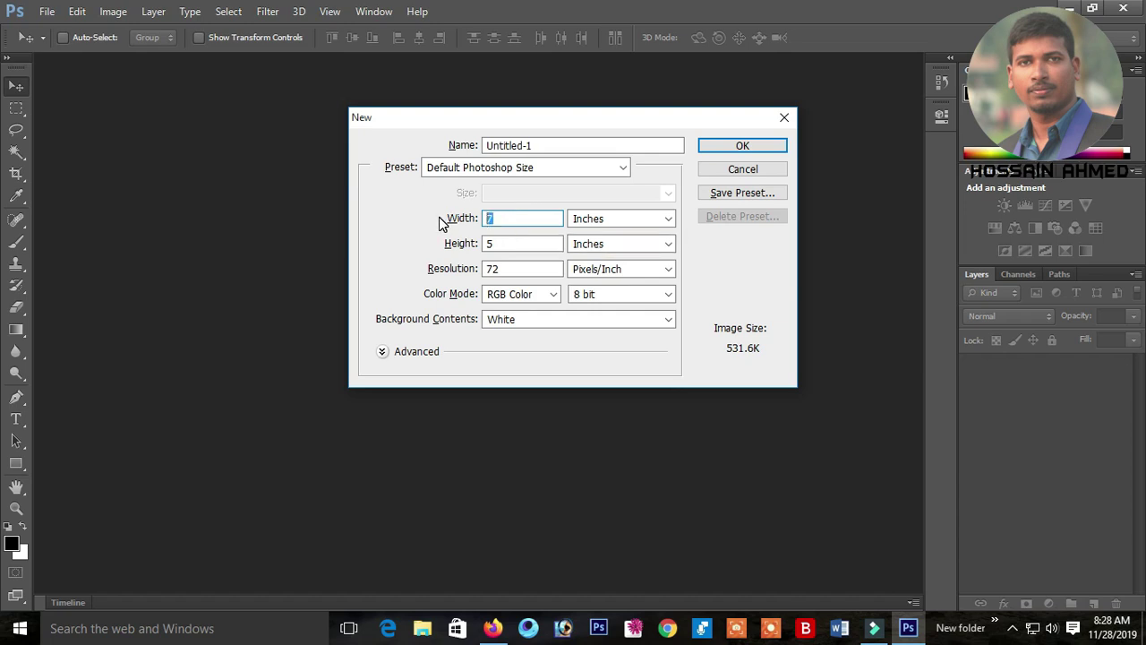
pyautogui.write('3.5')
pyautogui.moveTo(524, 244); pyautogui.dragTo(455, 248)
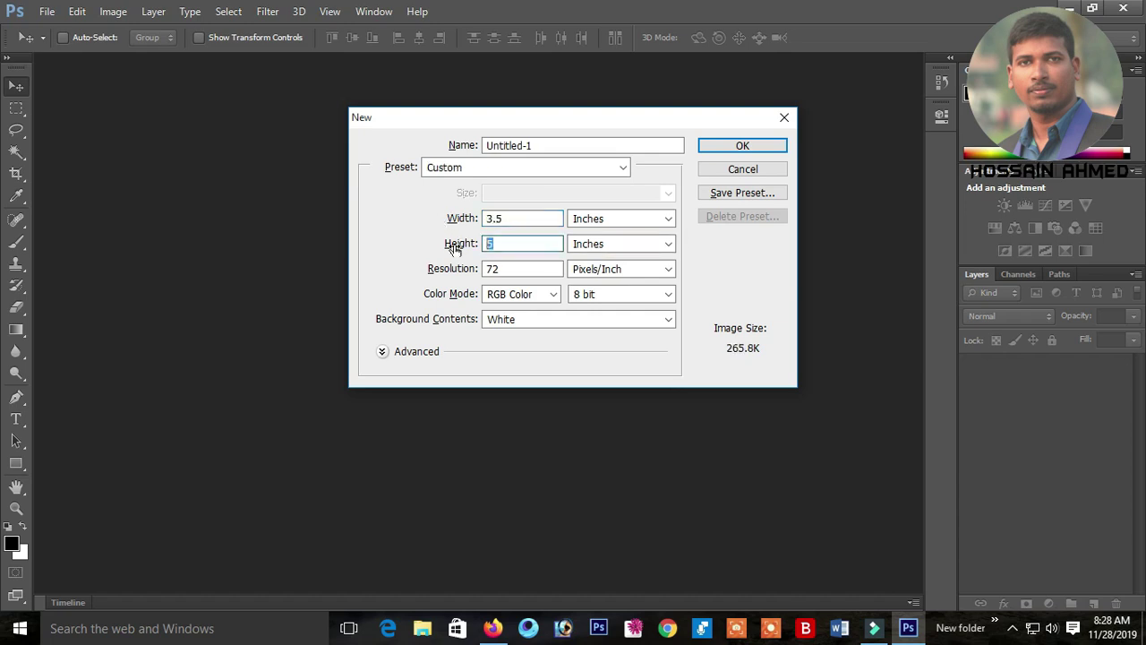
pyautogui.write('2.3')
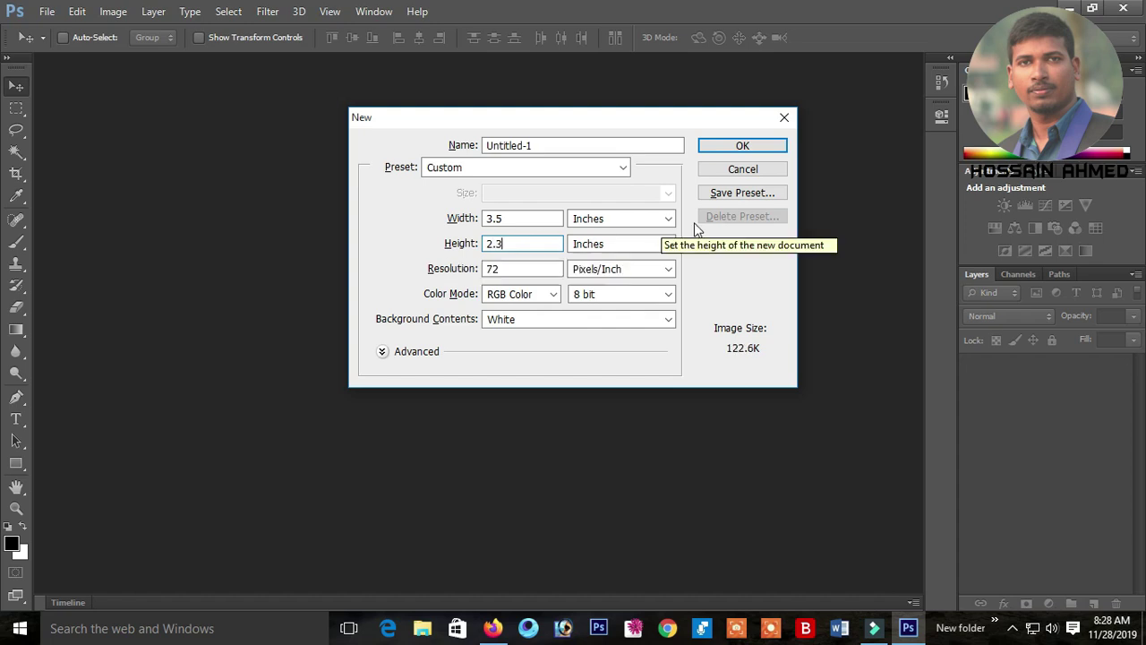
pyautogui.moveTo(524, 269); pyautogui.dragTo(459, 273)
pyautogui.write('300')
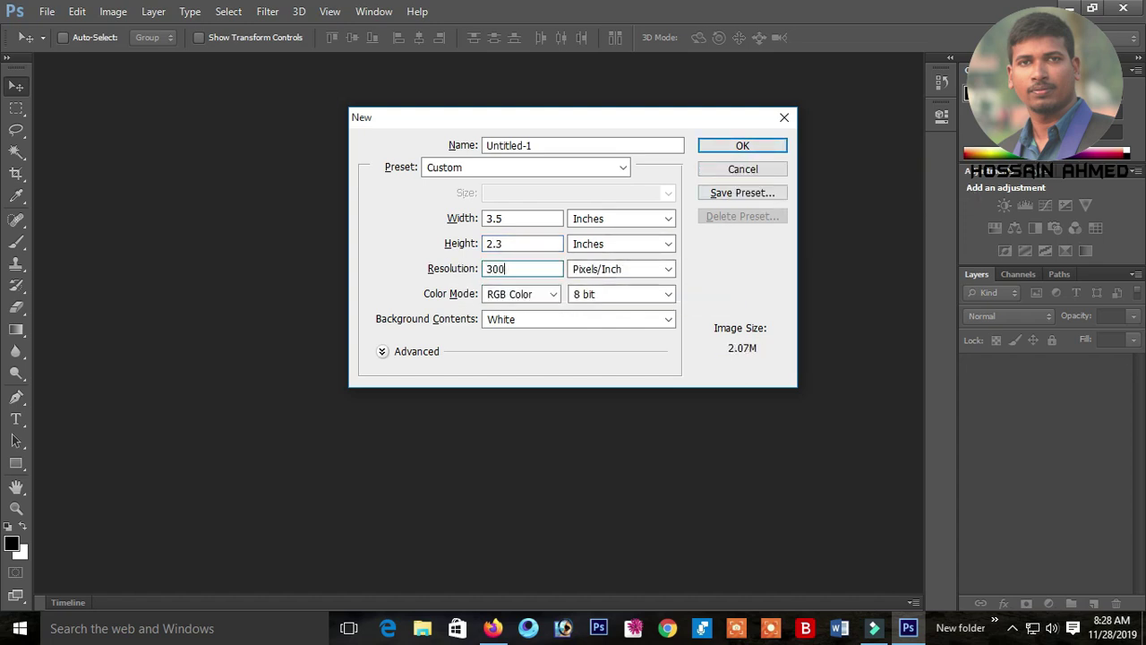
# Step: Set the new document's colour mode to CMYK Color and create it
pyautogui.click(543, 296)
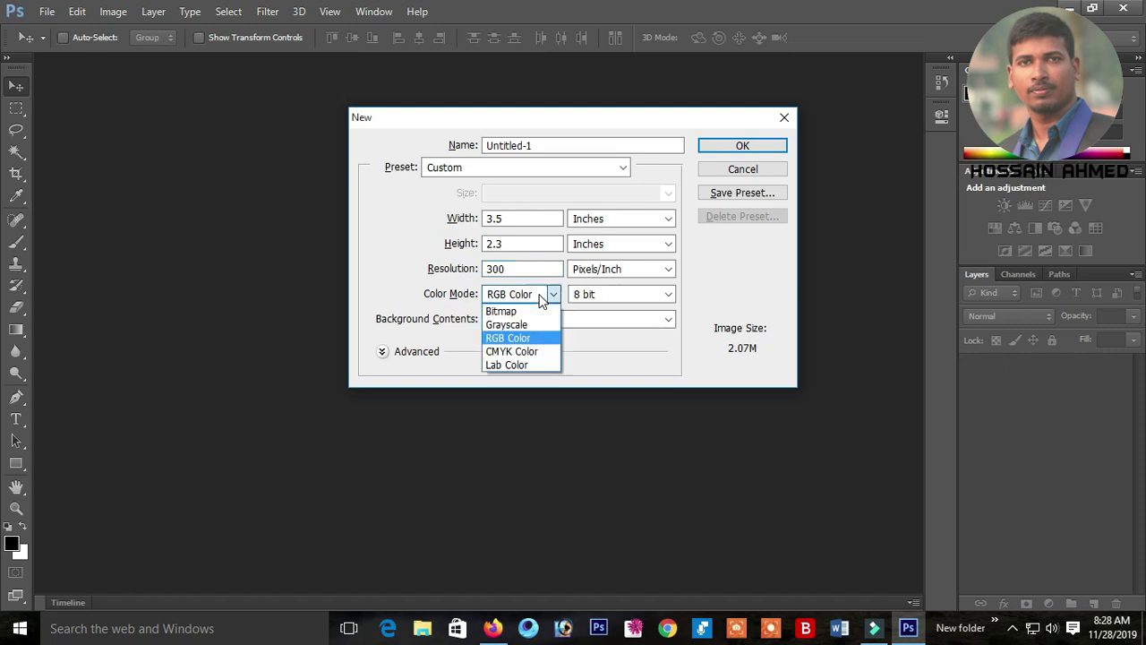
pyautogui.click(532, 351)
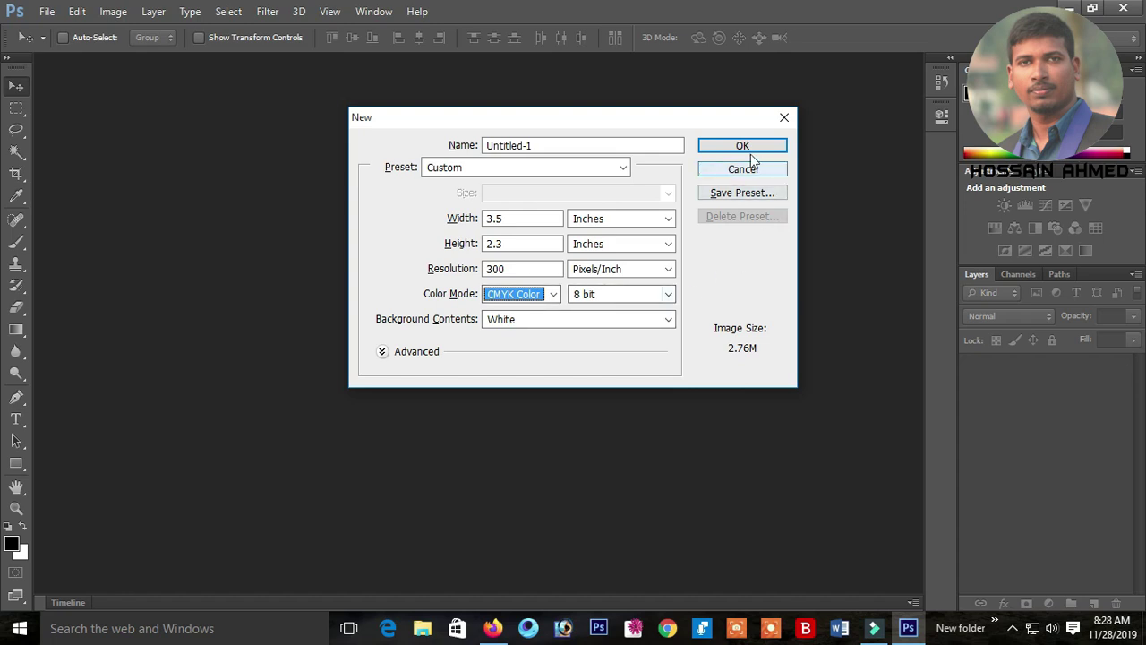
pyautogui.click(554, 295)
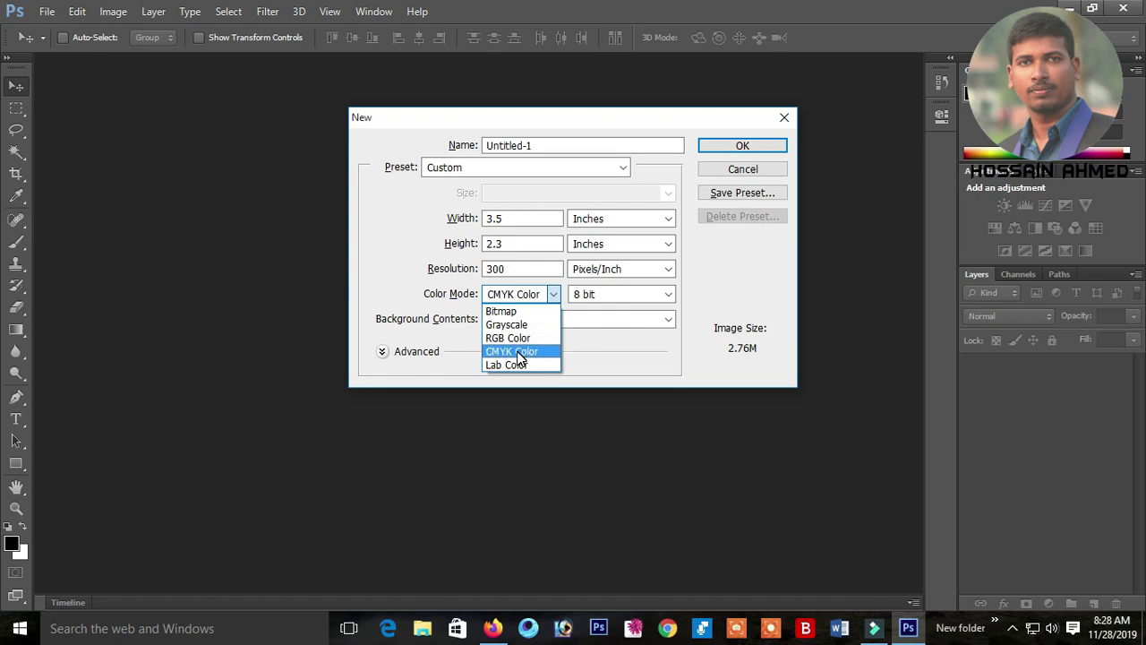
pyautogui.click(517, 355)
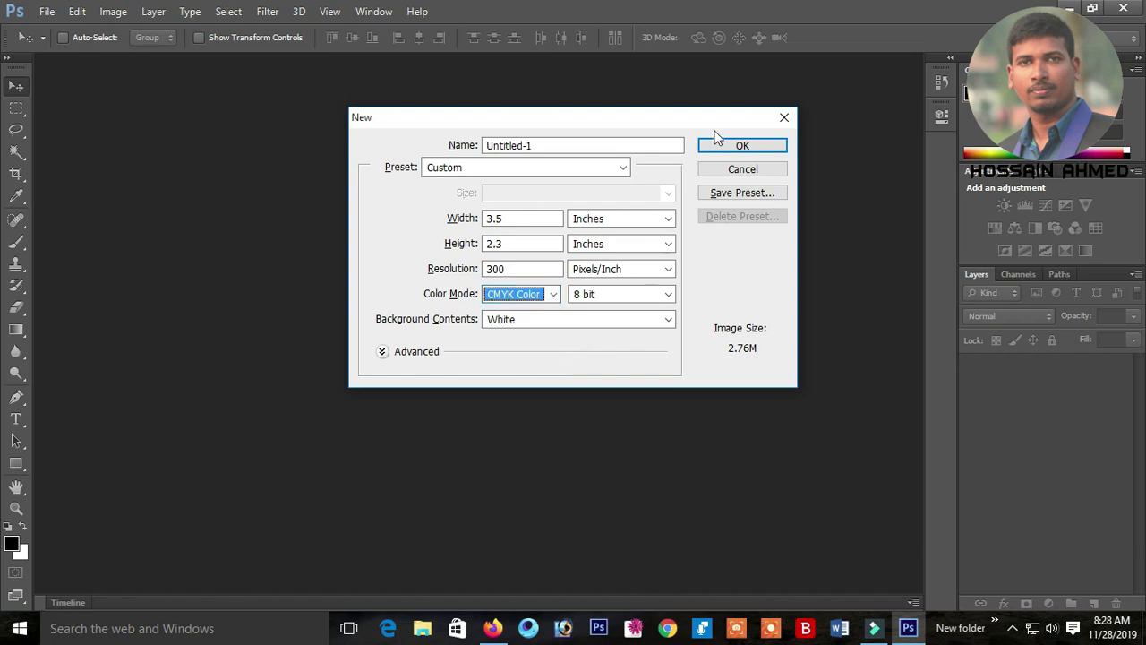
pyautogui.click(722, 144)
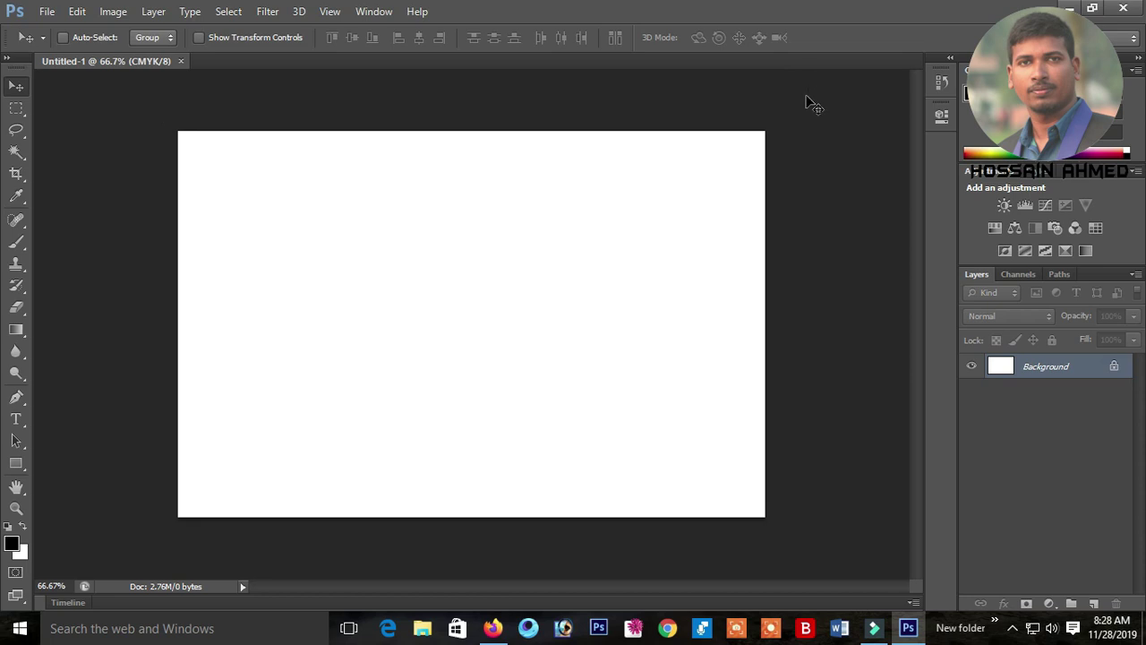
# Step: Show rulers and enable Auto-Select with Show Transform Controls
pyautogui.hotkey('ctrl', 'r')
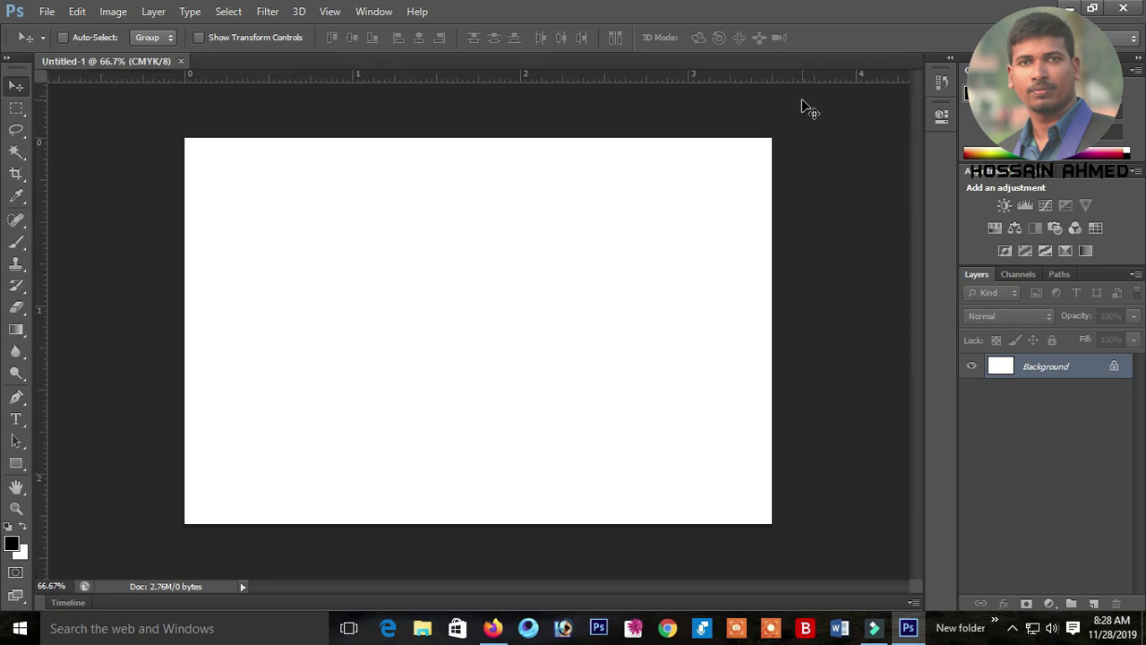
pyautogui.click(85, 38)
pyautogui.click(201, 37)
# Step: Place guides on the card's top, bottom, left and right edges
pyautogui.moveTo(288, 79); pyautogui.dragTo(289, 137)
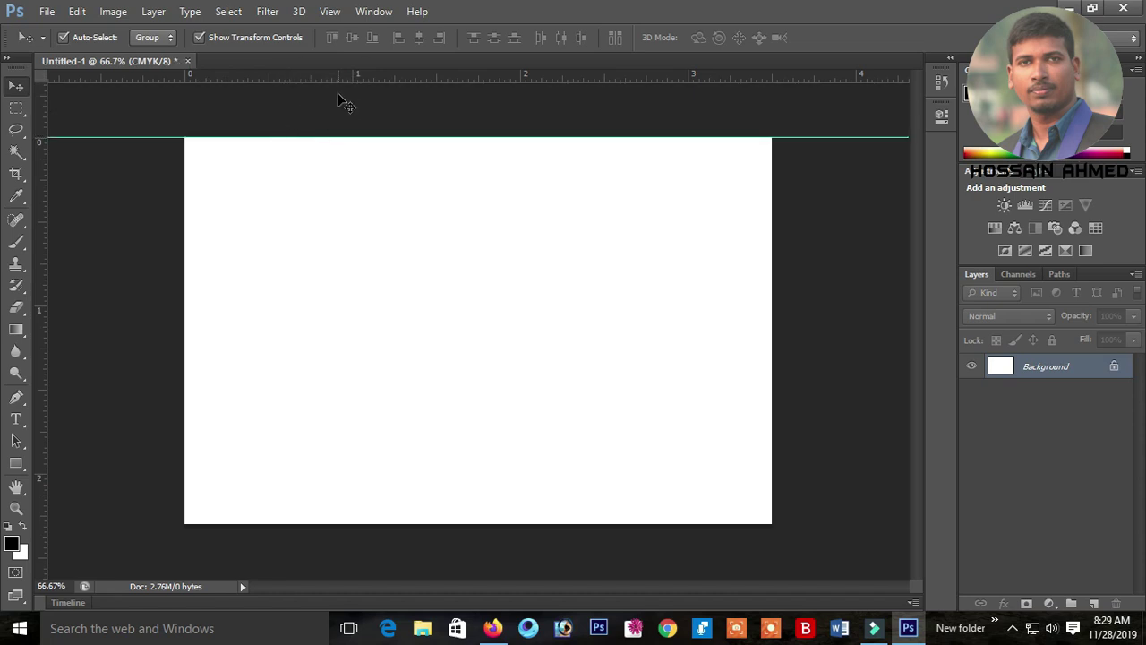
pyautogui.moveTo(334, 77); pyautogui.dragTo(332, 523)
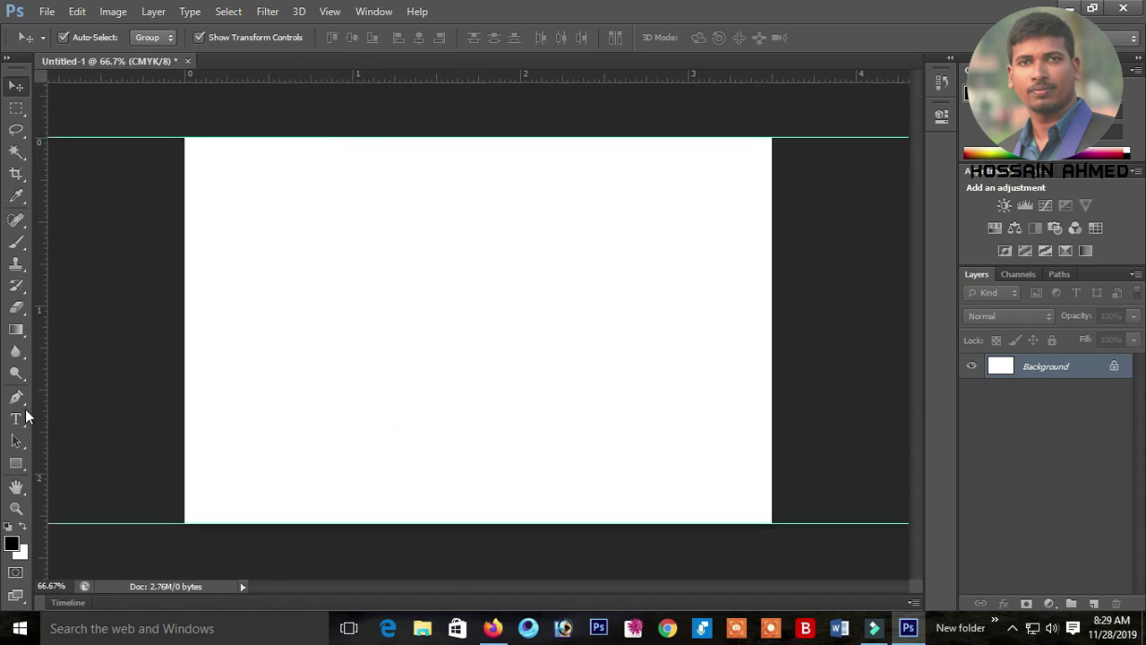
pyautogui.moveTo(43, 394); pyautogui.dragTo(185, 385)
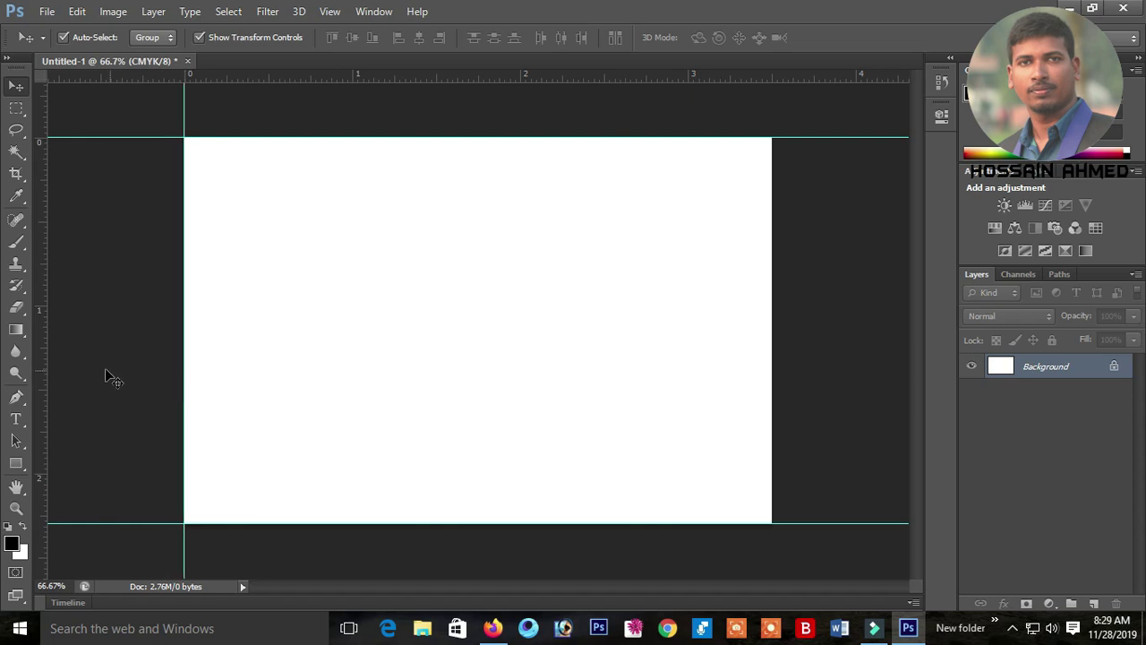
pyautogui.moveTo(42, 356); pyautogui.dragTo(771, 364)
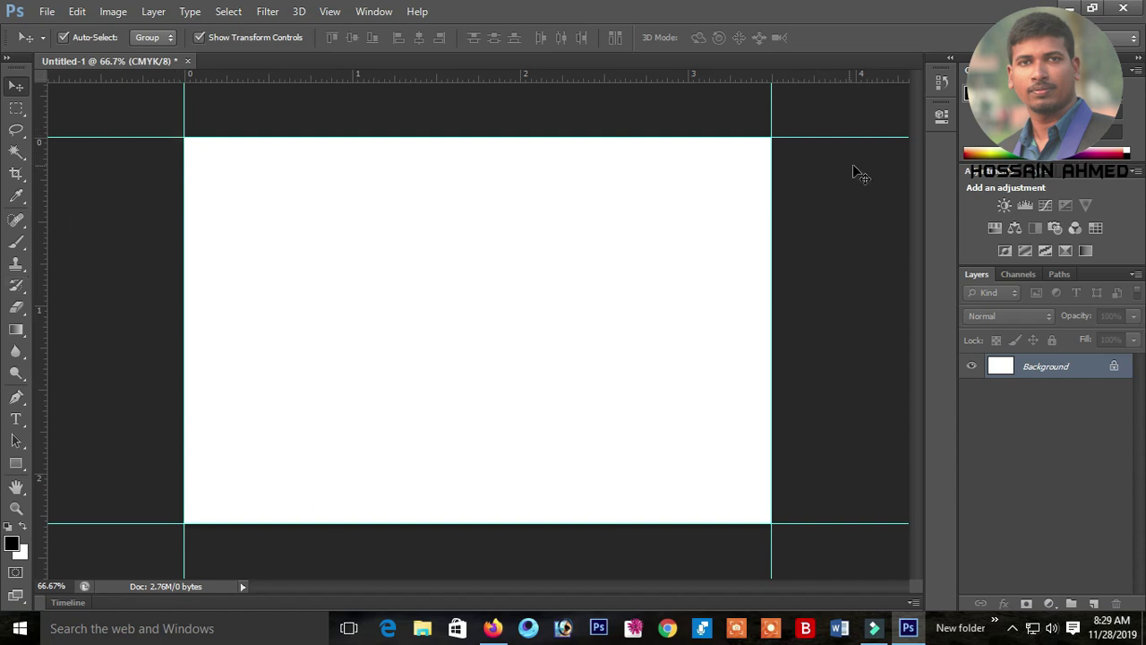
# Step: Enlarge the canvas by a relative 0.25 inch in width and height
pyautogui.click(108, 13)
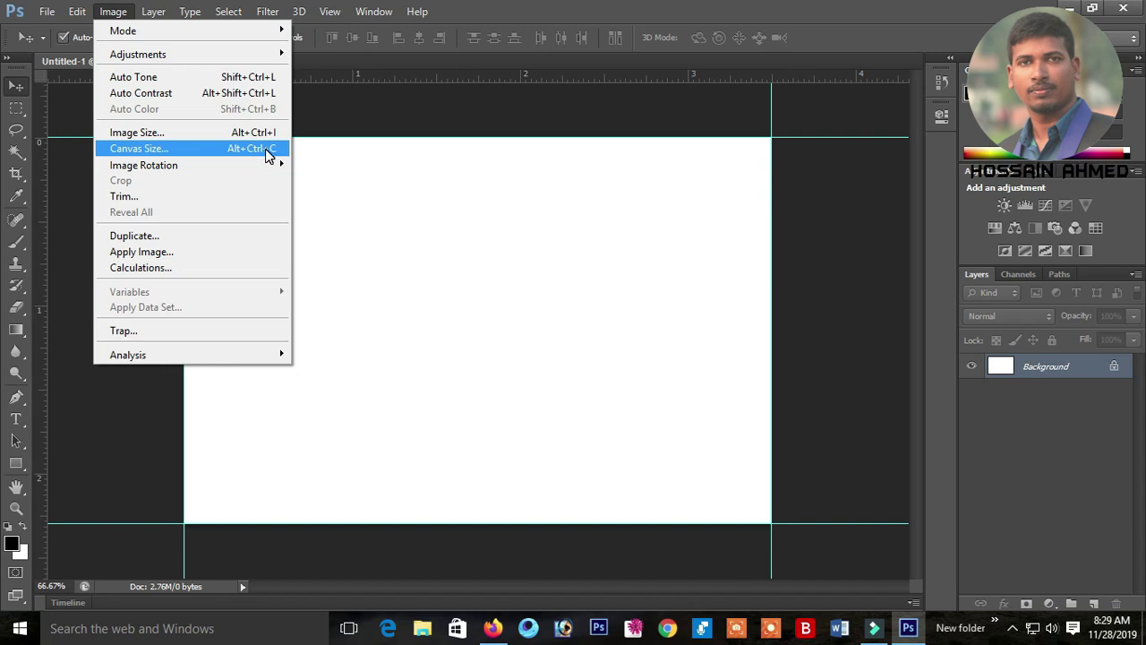
pyautogui.click(165, 156)
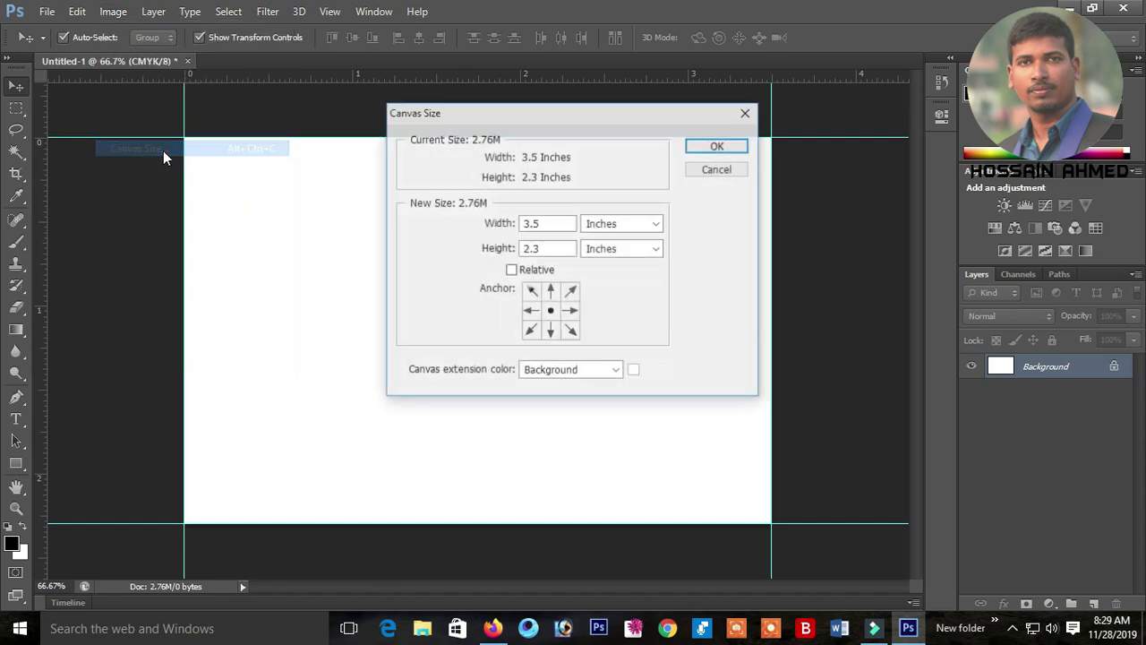
pyautogui.click(511, 271)
pyautogui.click(546, 223)
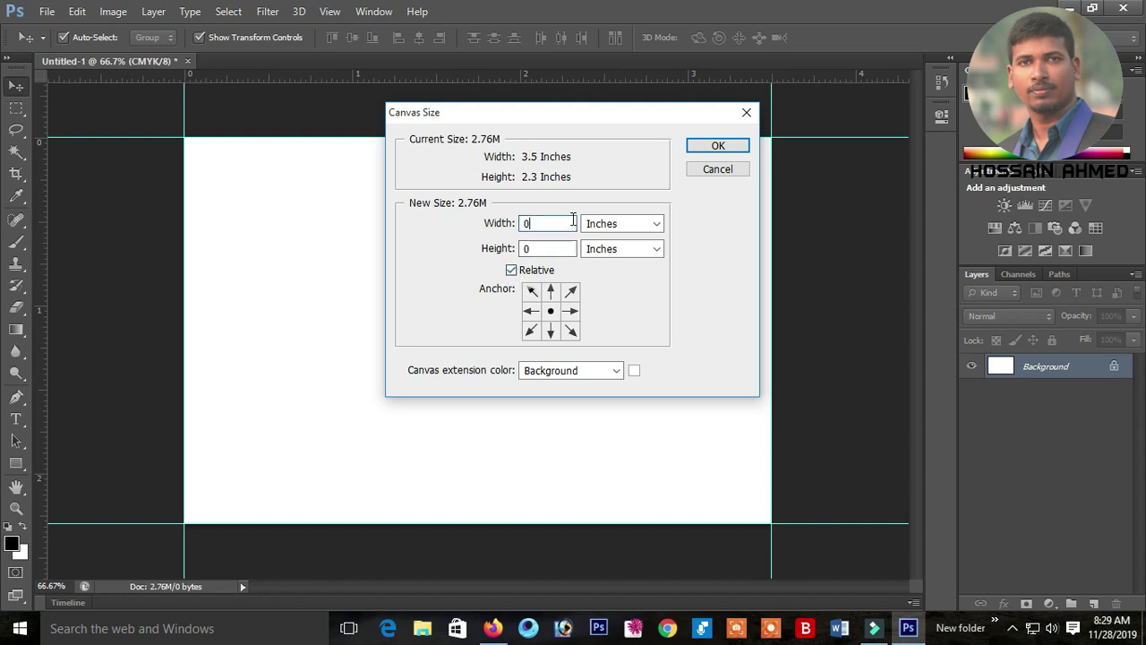
pyautogui.press('Tab')
pyautogui.press('Tab')
pyautogui.write('0.25')
pyautogui.press('Up')
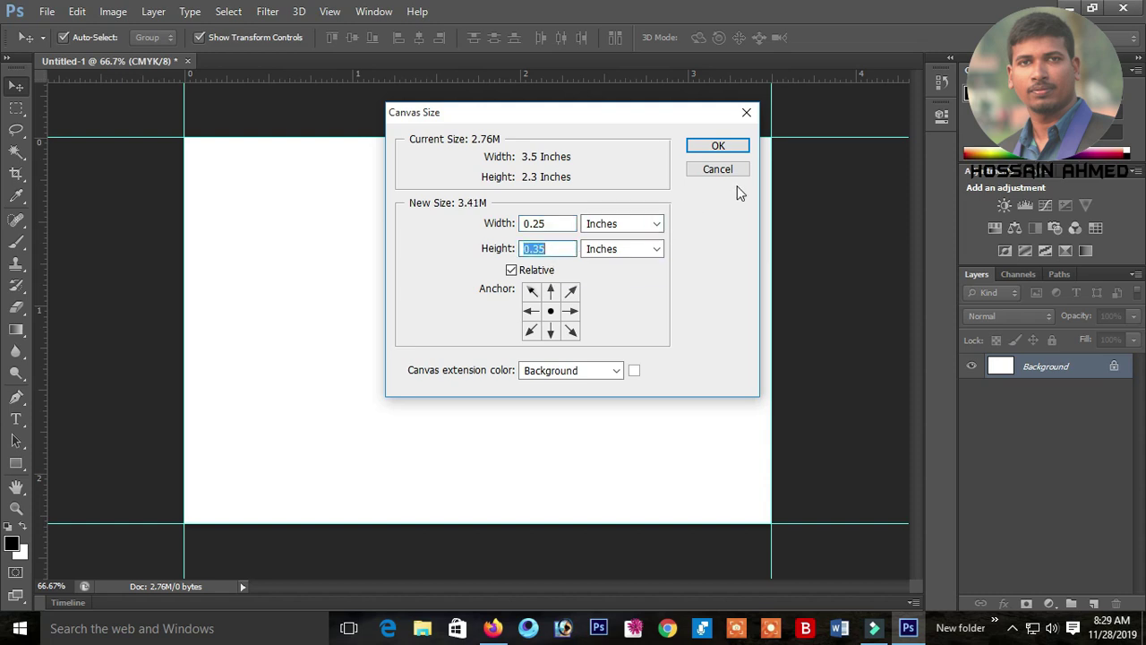
pyautogui.click(571, 248)
pyautogui.press('BackSpace')
pyautogui.write('25')
pyautogui.click(564, 370)
pyautogui.click(712, 144)
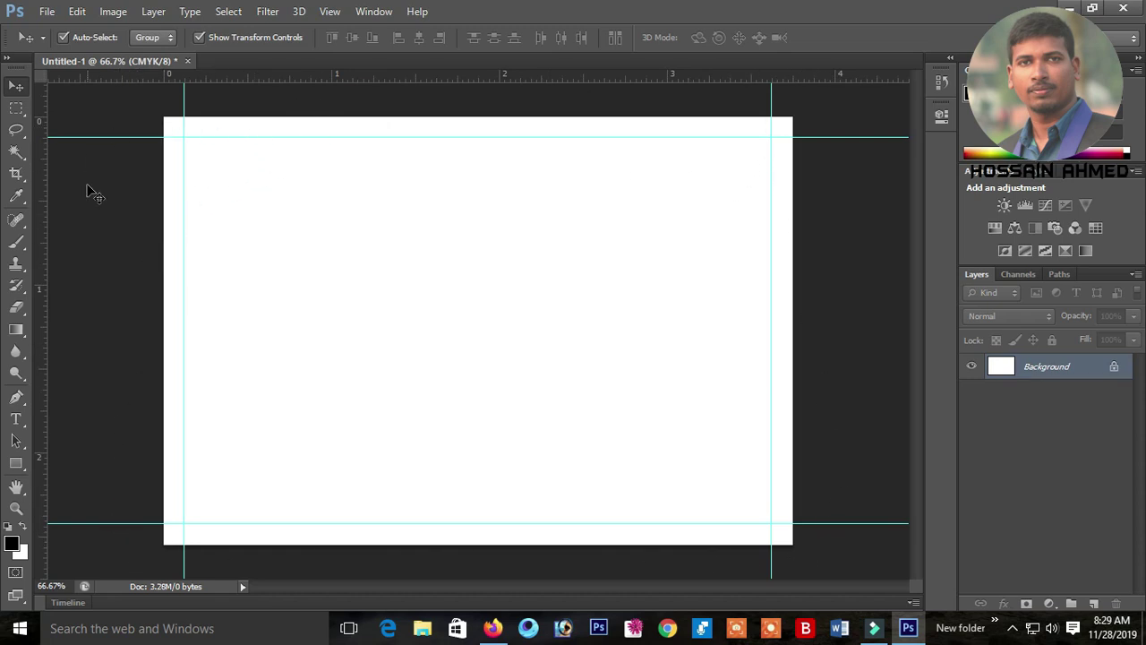
# Step: Add guides along the enlarged canvas's top, bottom and left edges
pyautogui.moveTo(415, 77); pyautogui.dragTo(417, 115)
pyautogui.moveTo(410, 77); pyautogui.dragTo(409, 543)
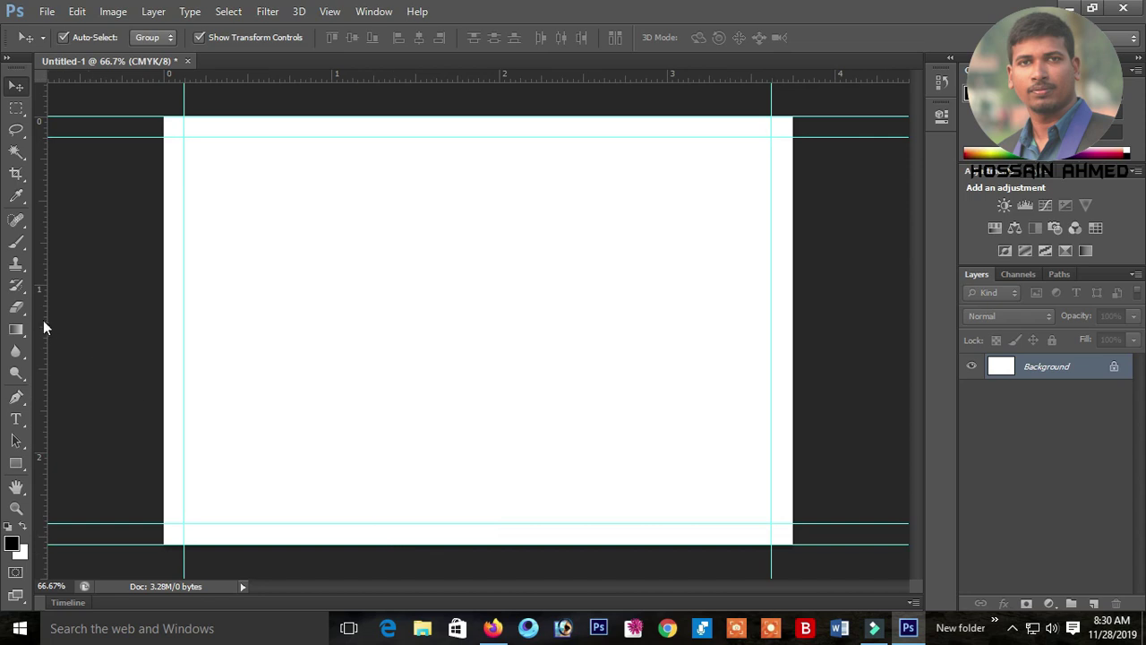
pyautogui.moveTo(43, 327)
pyautogui.mouseDown()
pyautogui.moveTo(163, 322)
pyautogui.moveTo(536, 383)
pyautogui.moveTo(792, 386)
pyautogui.mouseUp()
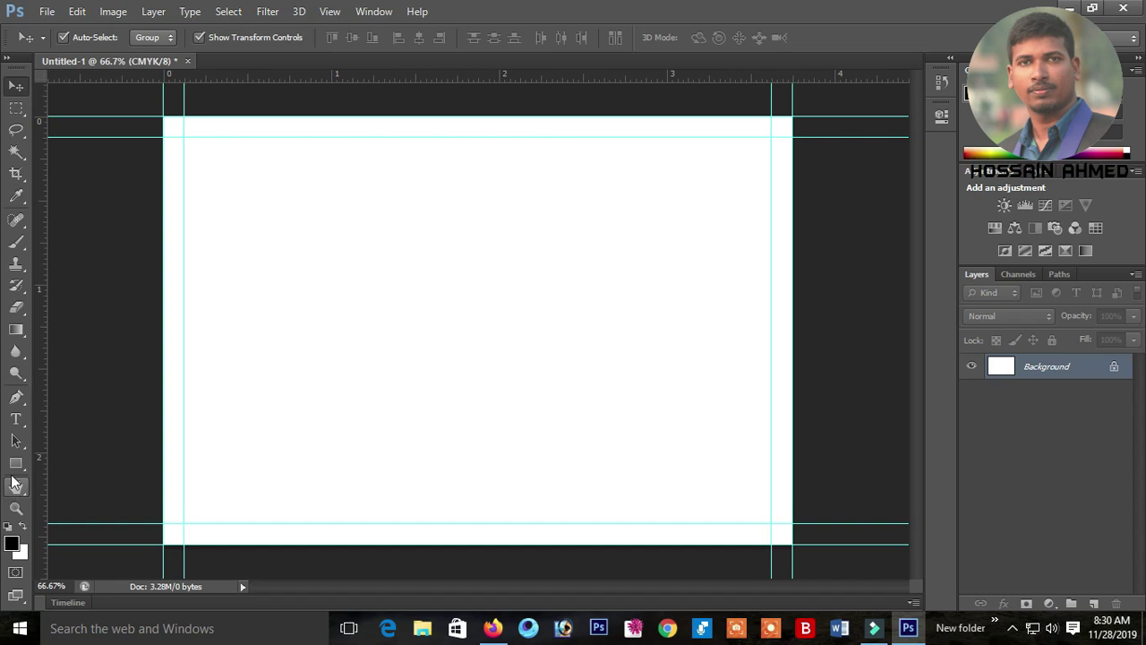
# Step: Draw a rectangle covering the whole enlarged card and fill it red
pyautogui.click(16, 463)
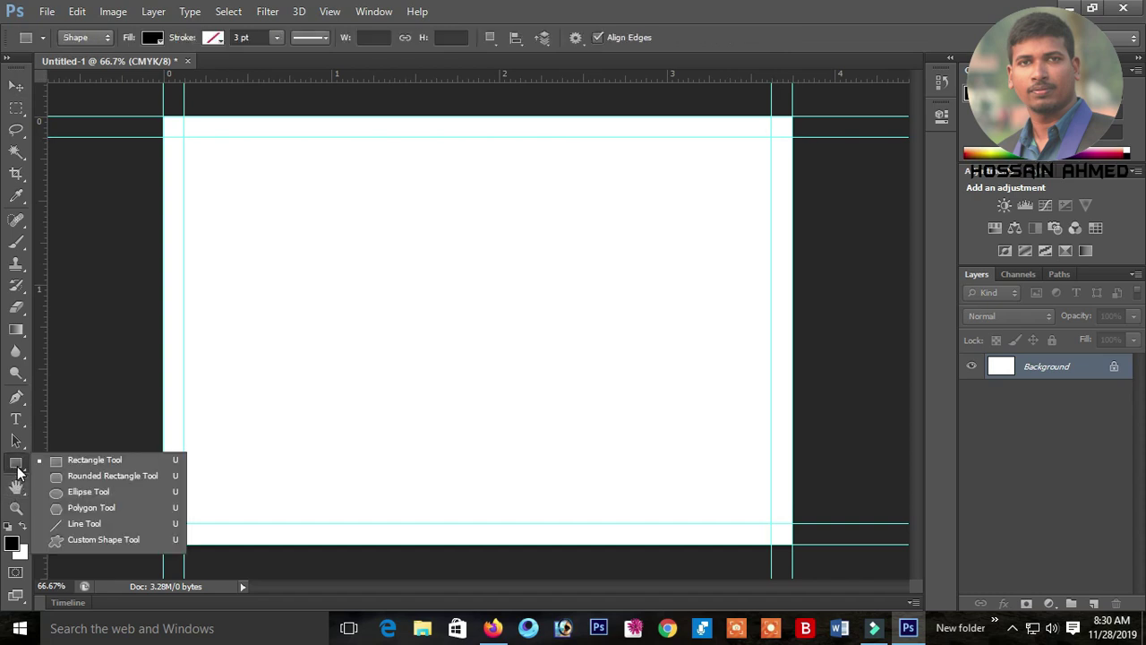
pyautogui.click(87, 461)
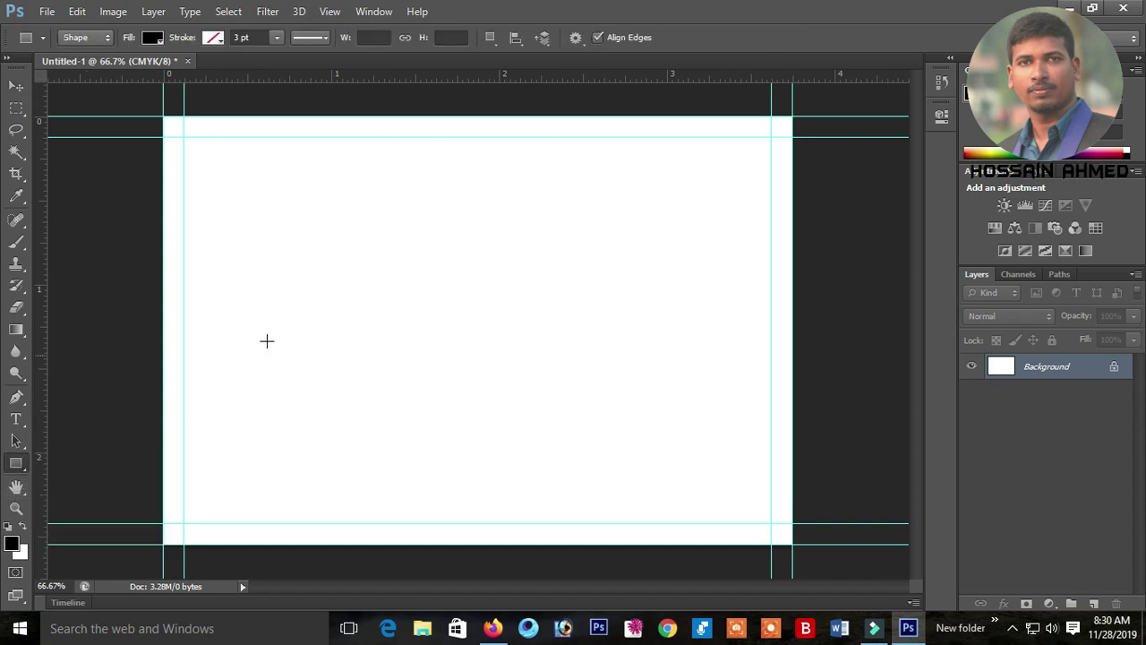
pyautogui.click(151, 38)
pyautogui.click(82, 70)
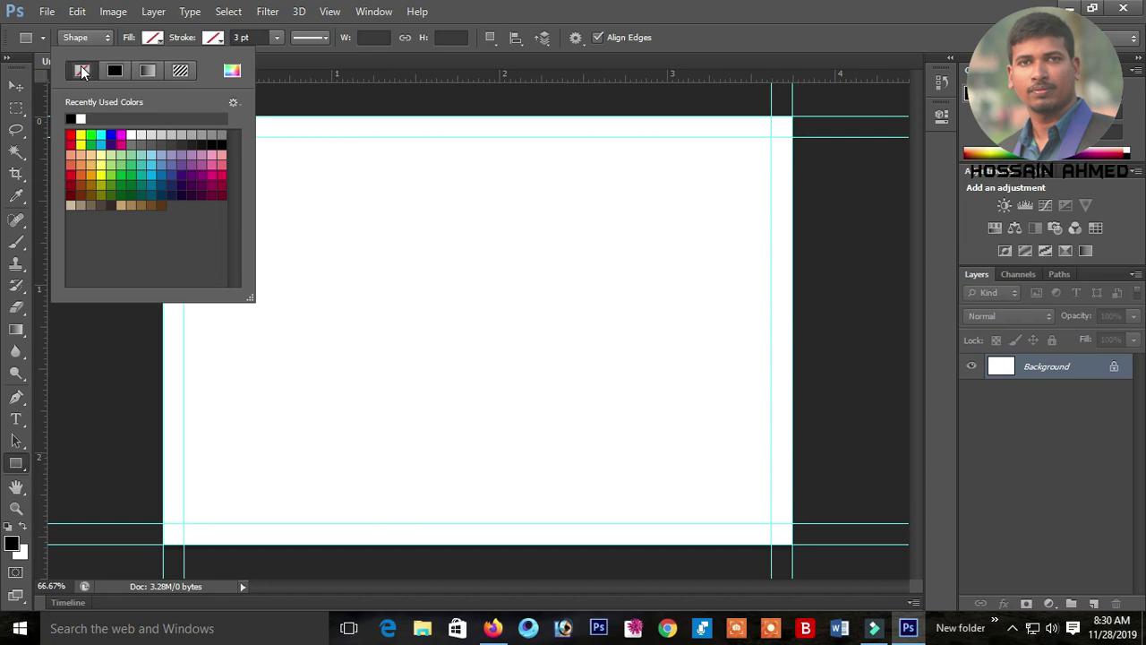
pyautogui.click(469, 7)
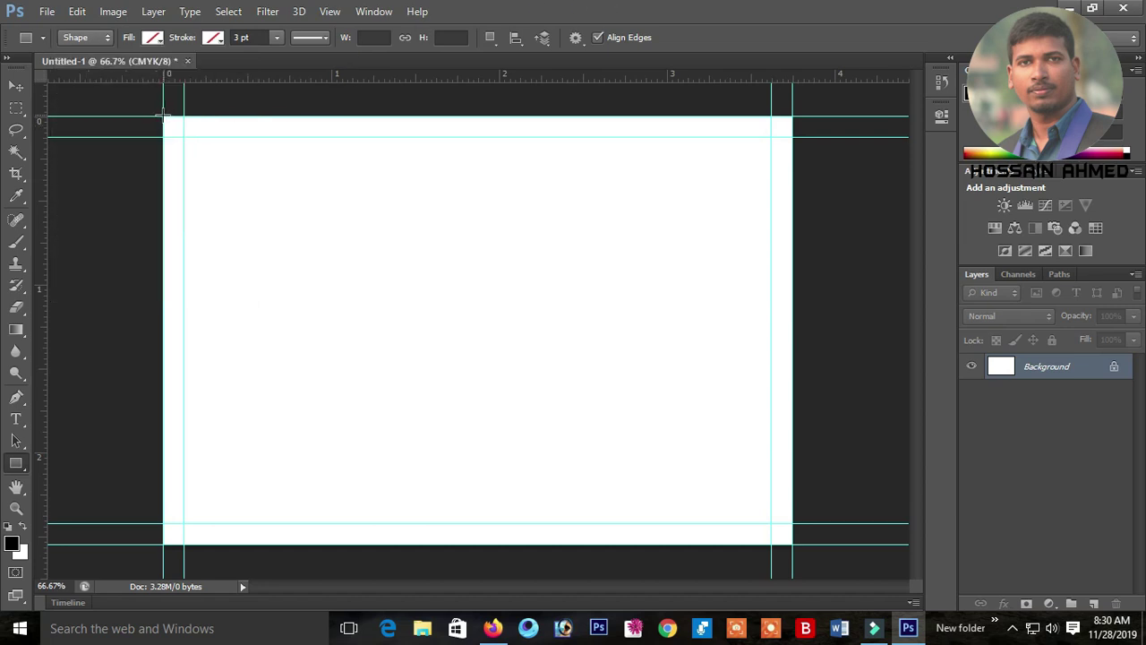
pyautogui.moveTo(163, 115); pyautogui.dragTo(794, 547)
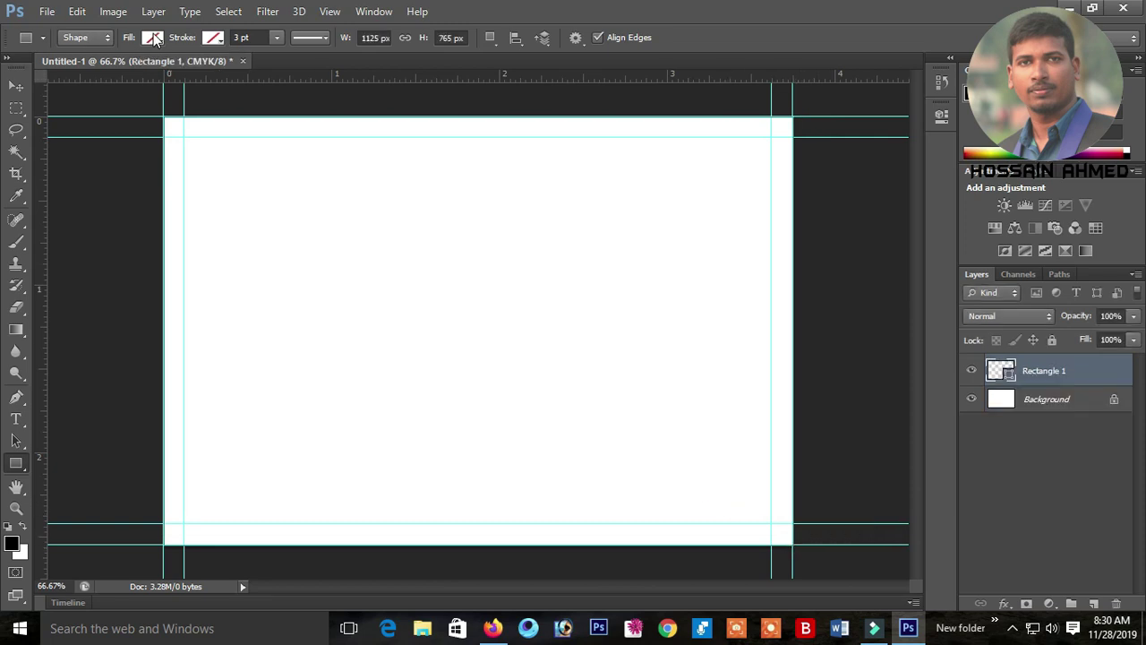
pyautogui.click(154, 40)
pyautogui.click(77, 175)
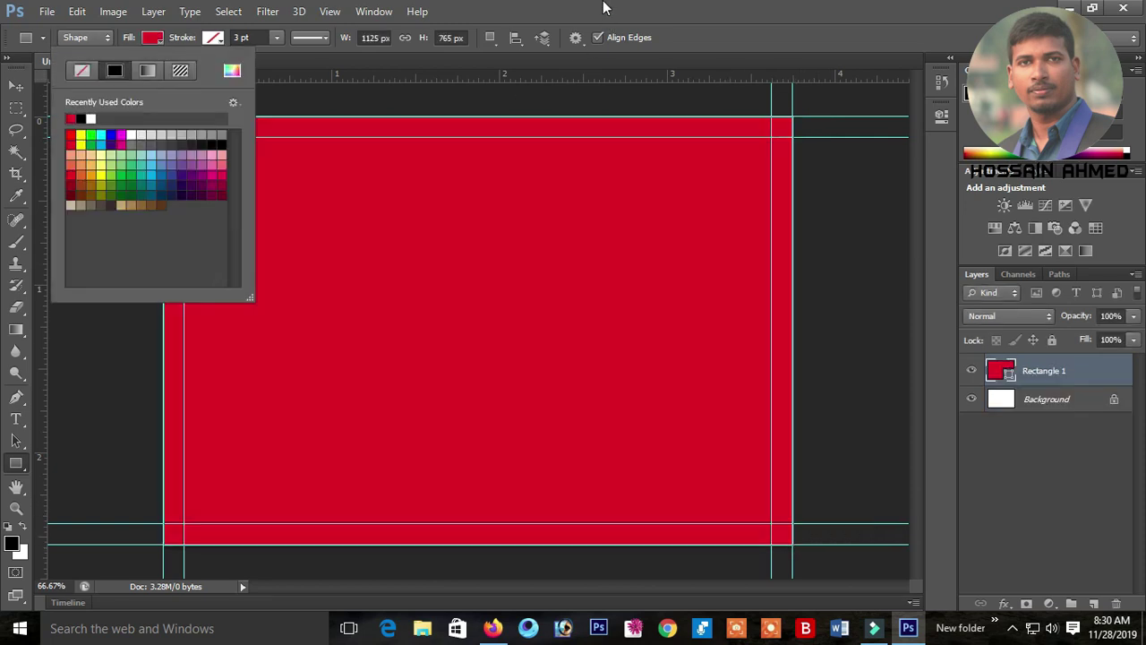
pyautogui.click(603, 7)
# Step: Cut a rounded rectangle inside the trim guides using Exclude Overlapping Shapes
pyautogui.rightClick(16, 464)
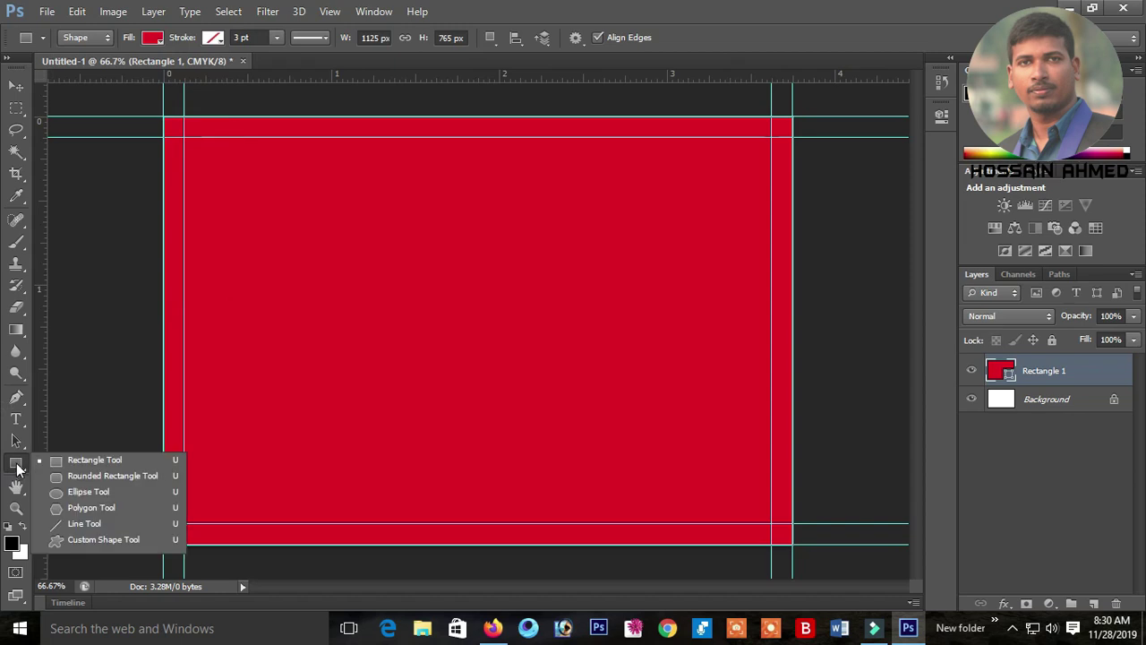
pyautogui.click(77, 473)
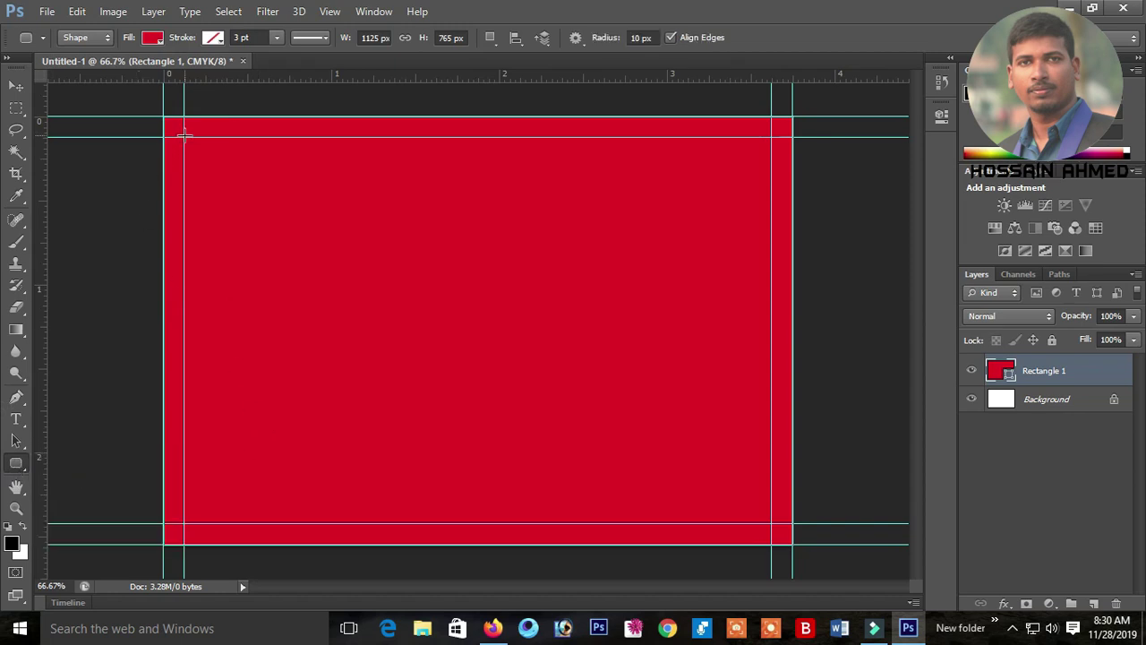
pyautogui.rightClick(17, 464)
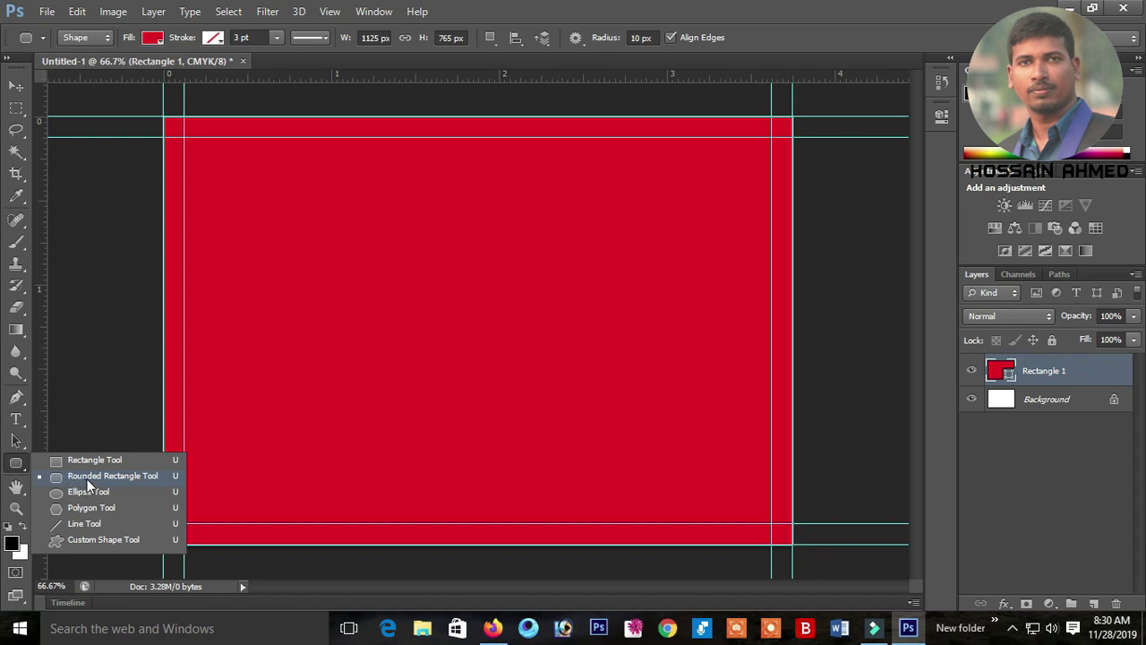
pyautogui.click(88, 478)
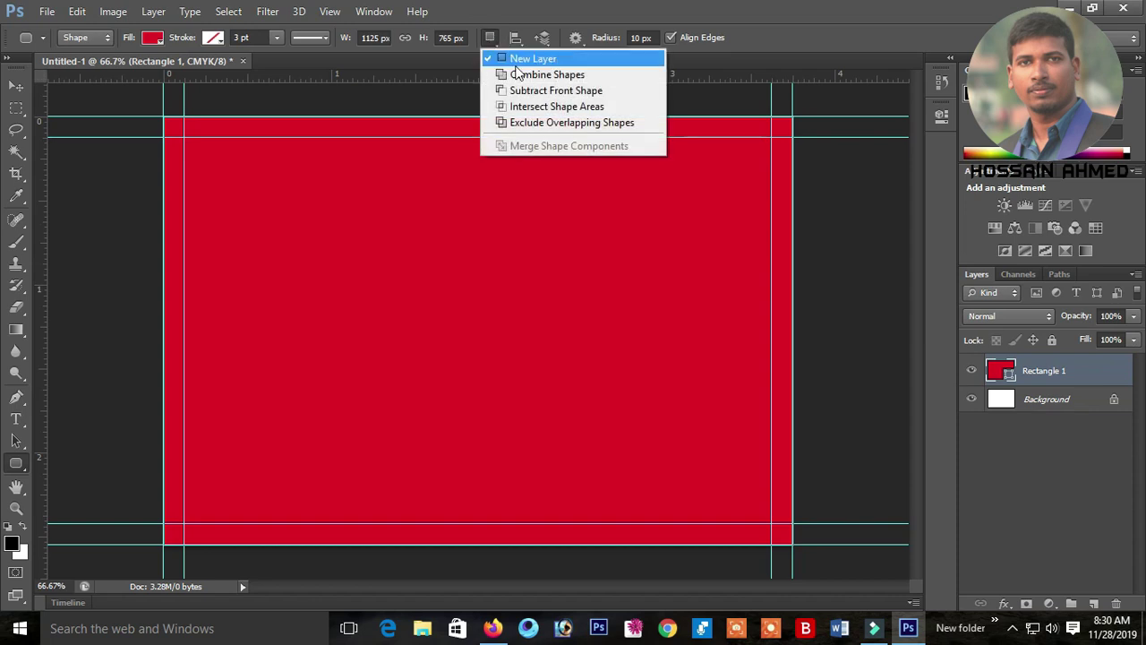
pyautogui.click(526, 127)
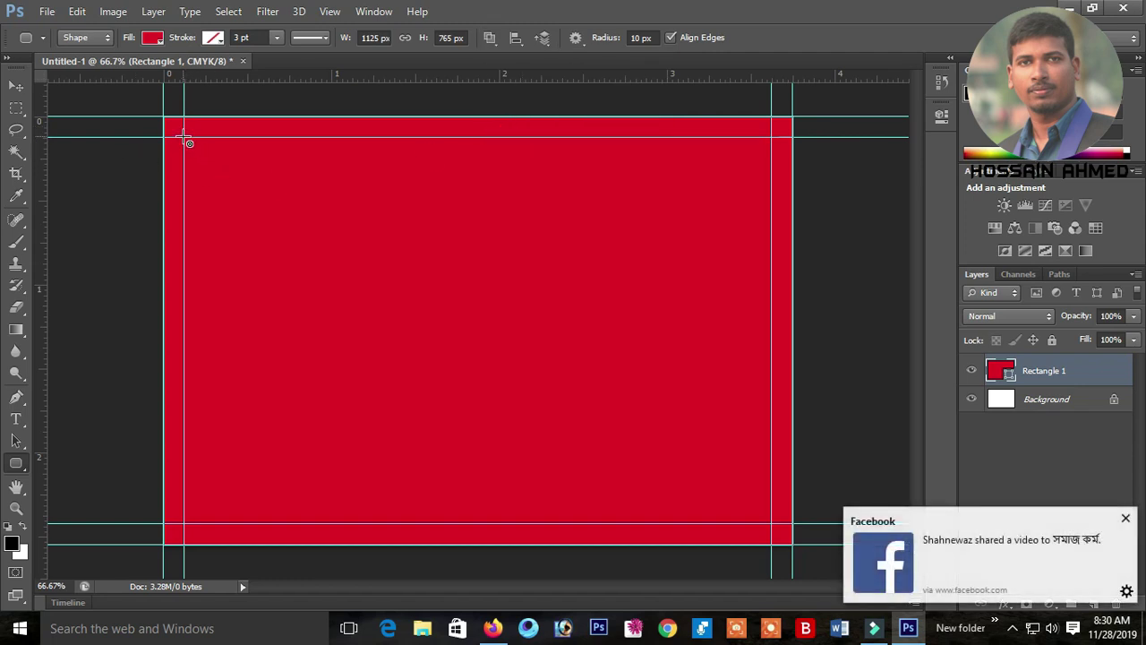
pyautogui.moveTo(195, 148); pyautogui.dragTo(770, 522)
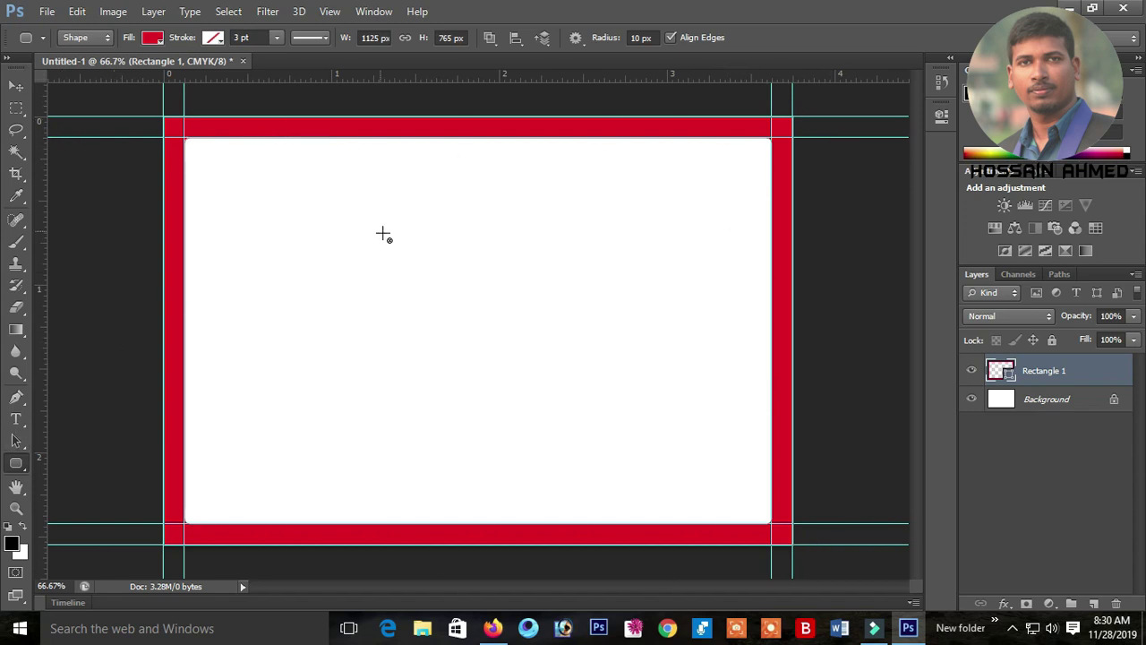
# Step: Rename the red frame layer to 'Bleeding' and hide it
pyautogui.doubleClick(1041, 373)
pyautogui.write('Bleeding')
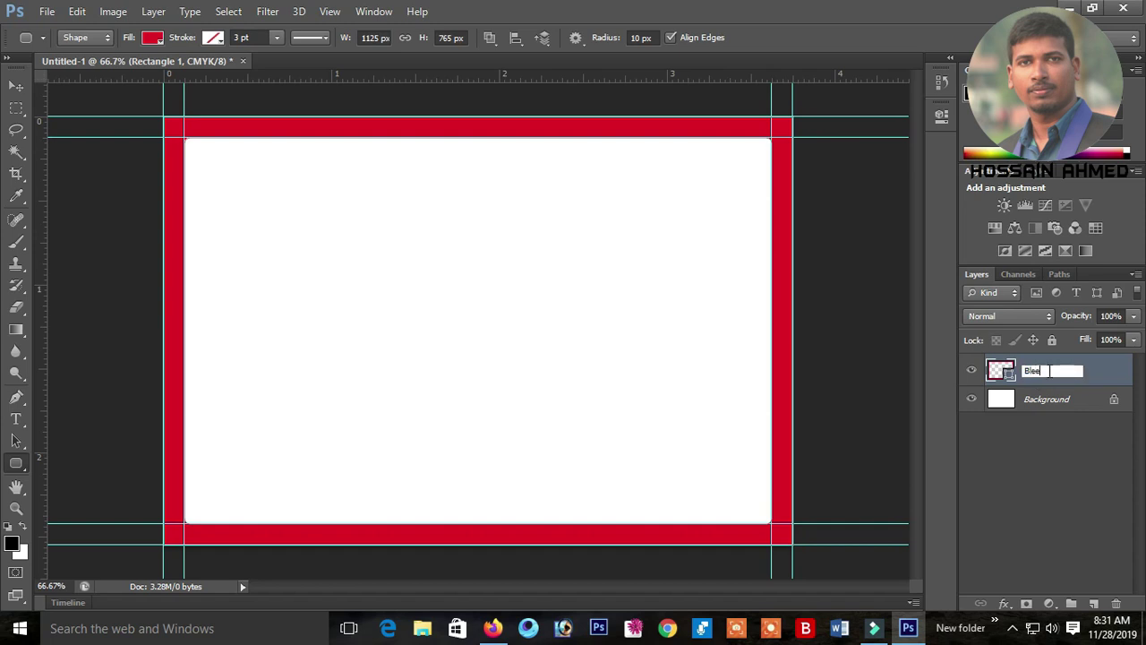
pyautogui.click(1075, 462)
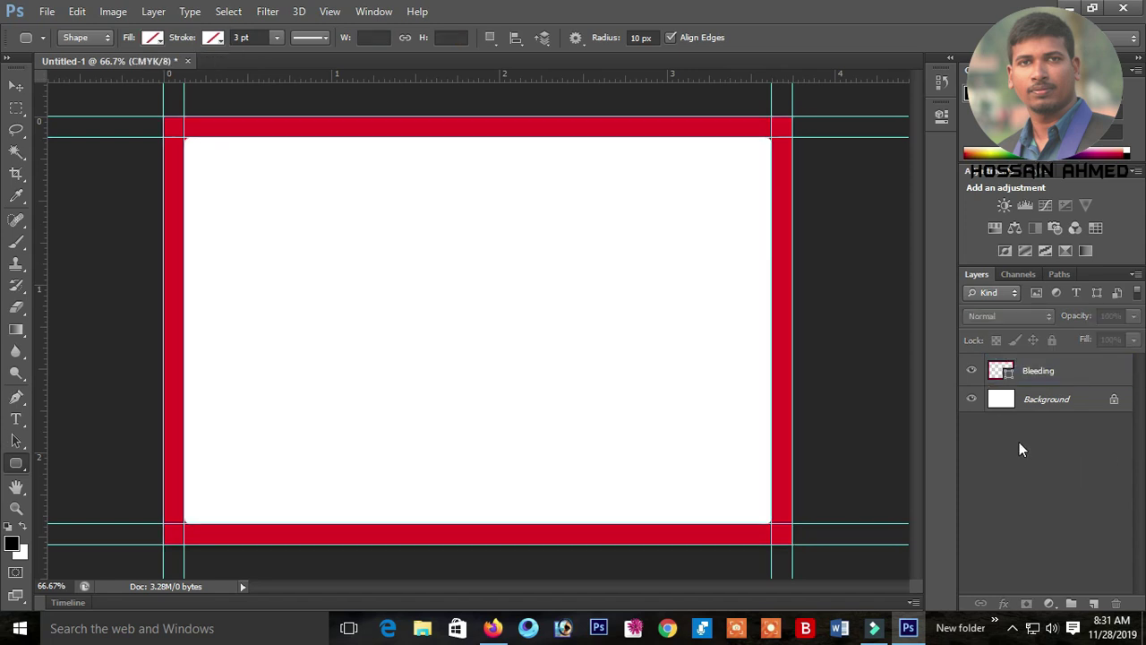
pyautogui.click(972, 371)
pyautogui.click(973, 372)
pyautogui.click(972, 372)
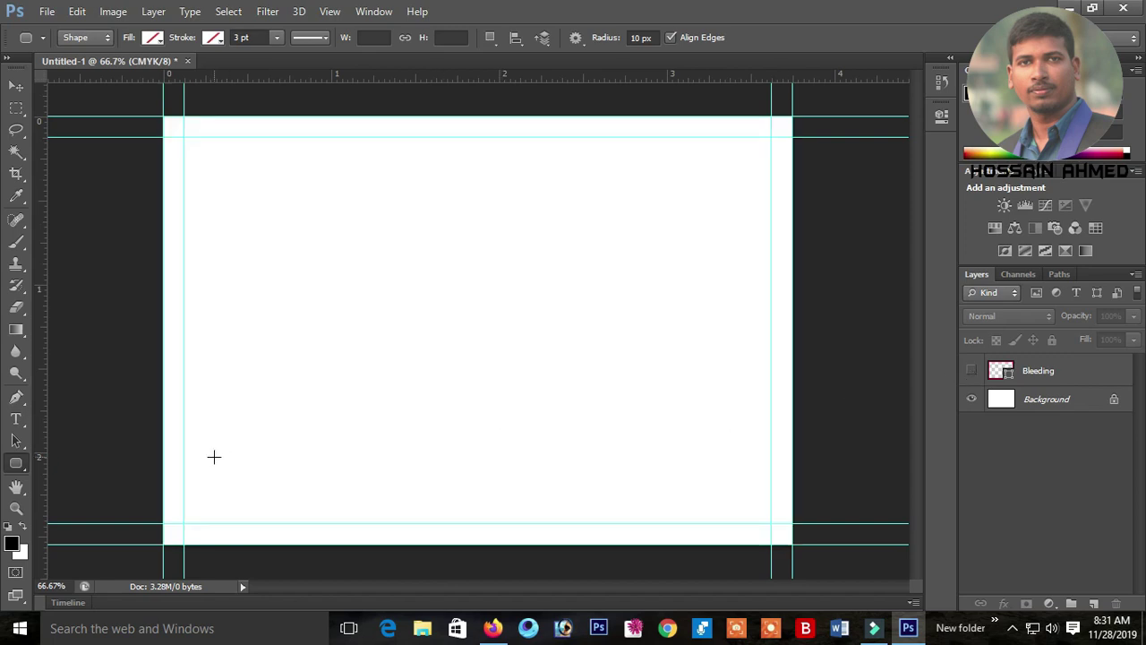
pyautogui.click(18, 398)
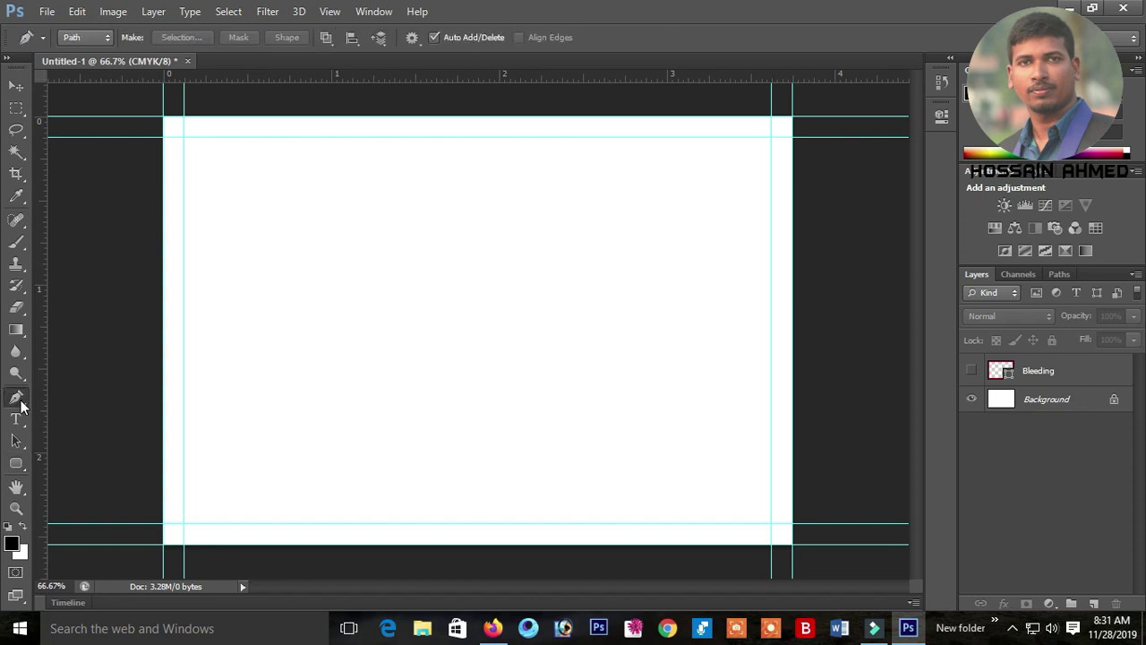
# Step: Draw the wave's curved top edge across the card along a baseline guide
pyautogui.click(164, 420)
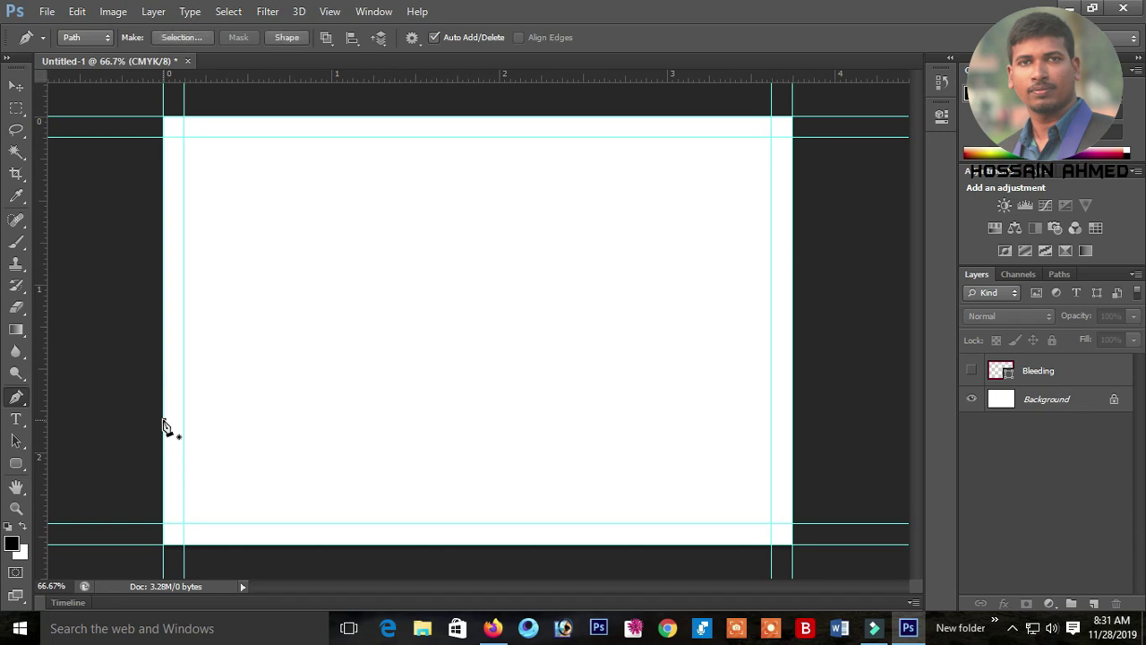
pyautogui.moveTo(366, 81); pyautogui.dragTo(386, 418)
pyautogui.click(463, 419)
pyautogui.moveTo(466, 421); pyautogui.dragTo(567, 345)
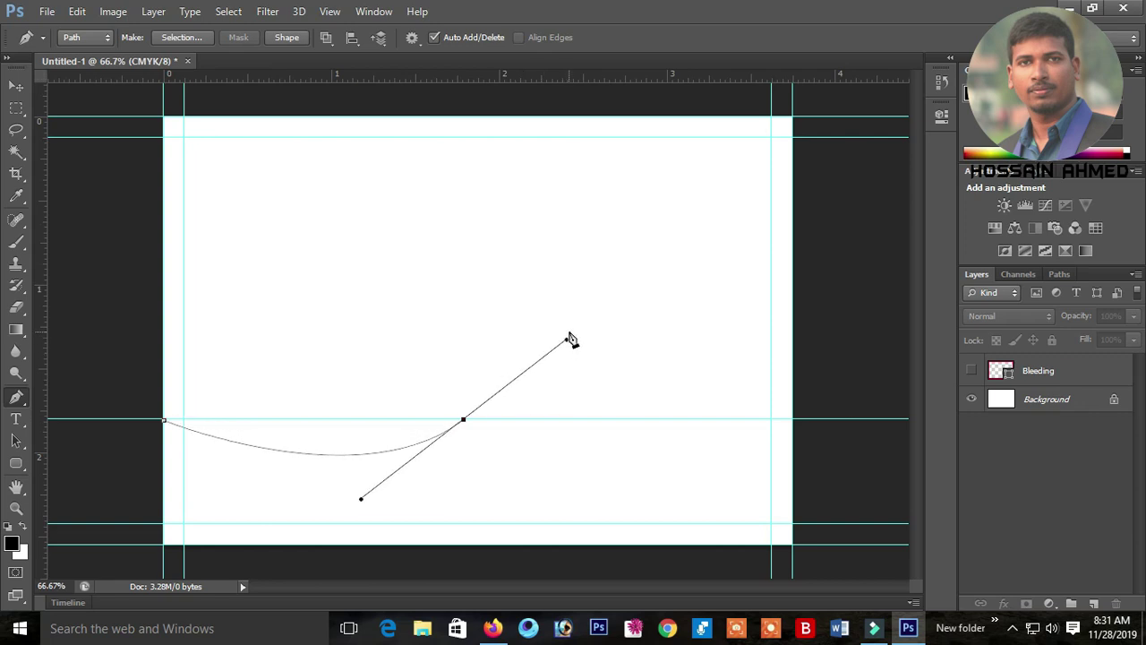
pyautogui.keyDown('alt'); pyautogui.click(463, 419); pyautogui.keyUp('alt')
pyautogui.click(792, 420)
pyautogui.moveTo(796, 426)
pyautogui.mouseDown()
pyautogui.moveTo(964, 499)
pyautogui.moveTo(956, 506)
pyautogui.mouseUp()
pyautogui.keyDown('alt'); pyautogui.click(793, 421); pyautogui.keyUp('alt')
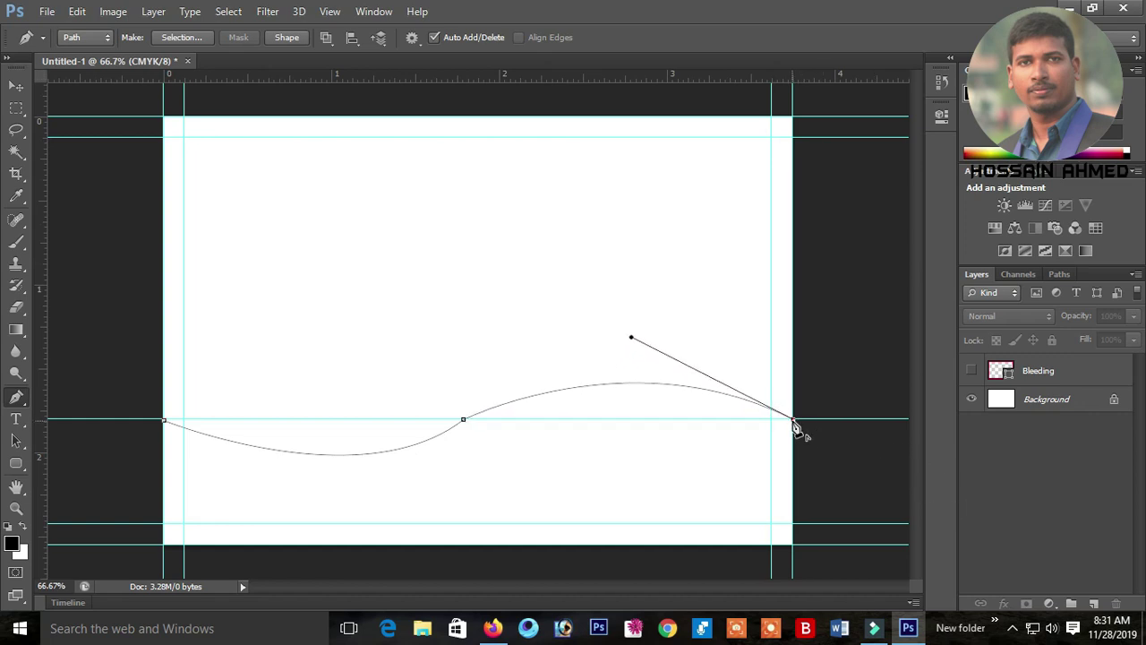
# Step: Close the path below the card, remove the guide, and set the pen to Shape mode
pyautogui.click(853, 436)
pyautogui.click(852, 573)
pyautogui.click(136, 570)
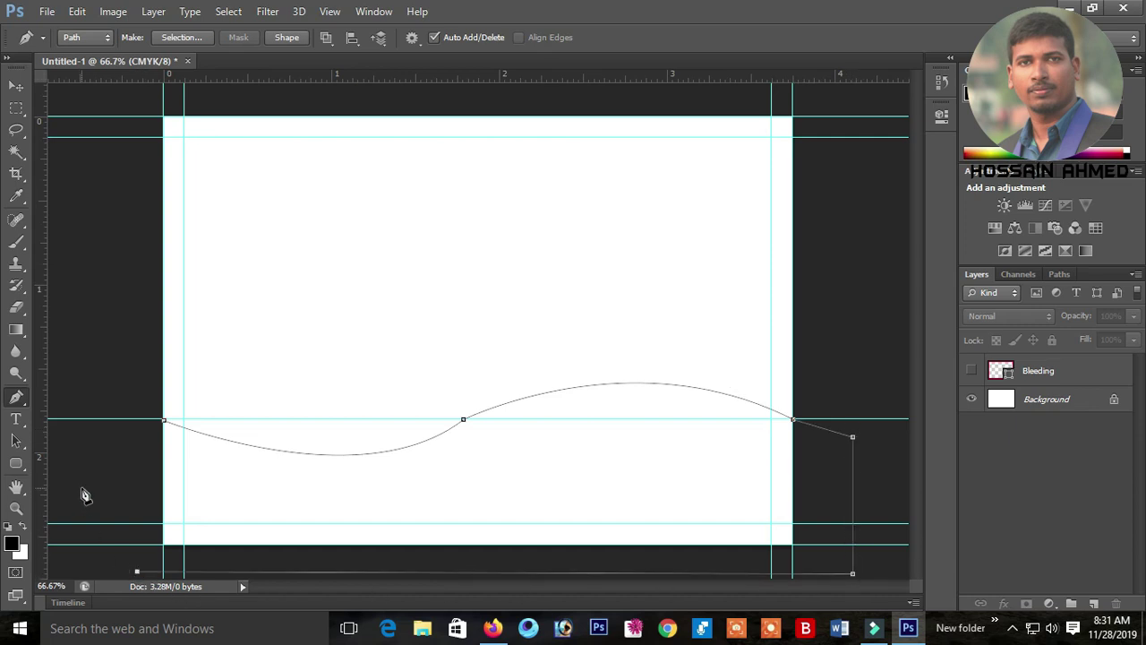
pyautogui.click(122, 433)
pyautogui.click(163, 422)
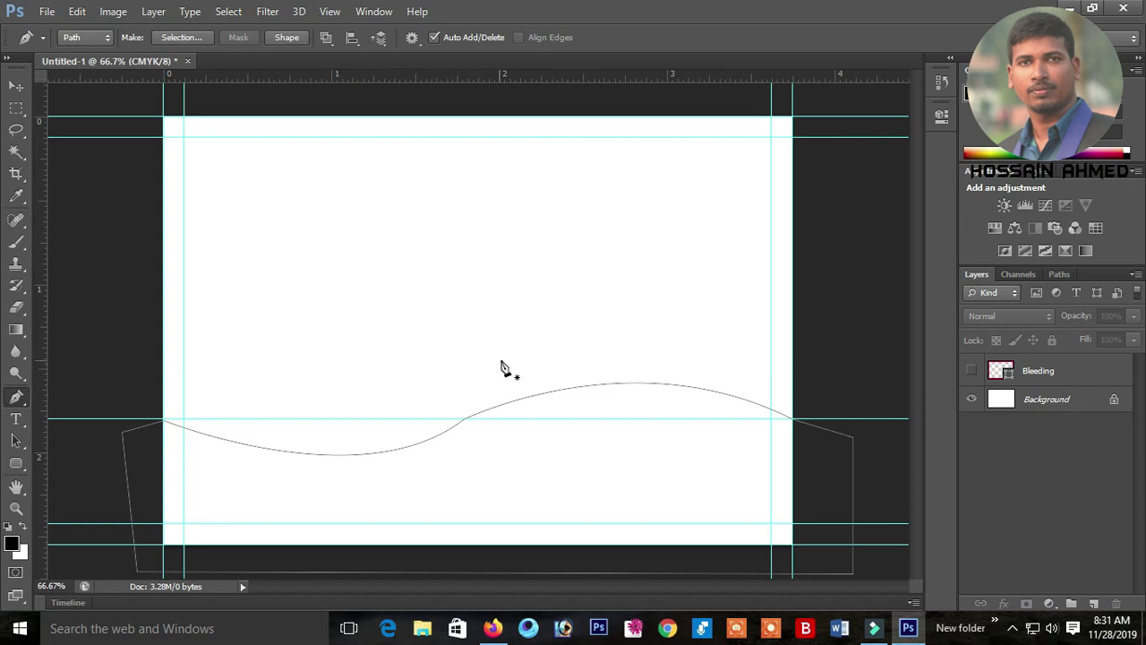
pyautogui.click(17, 87)
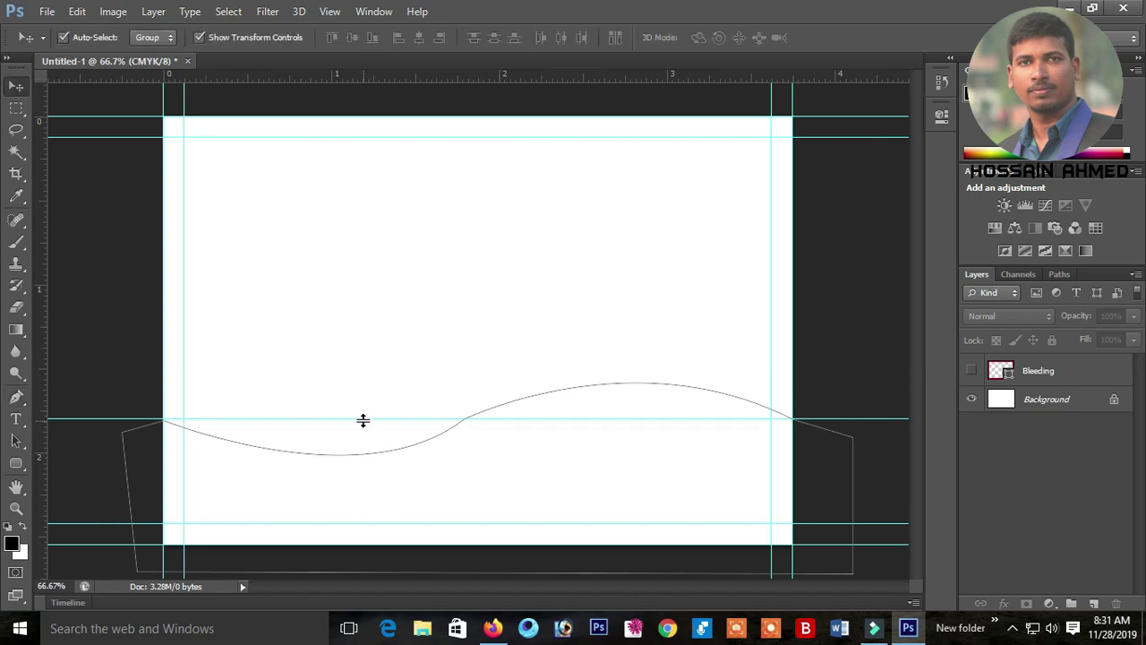
pyautogui.moveTo(361, 418); pyautogui.dragTo(370, 74)
pyautogui.click(16, 397)
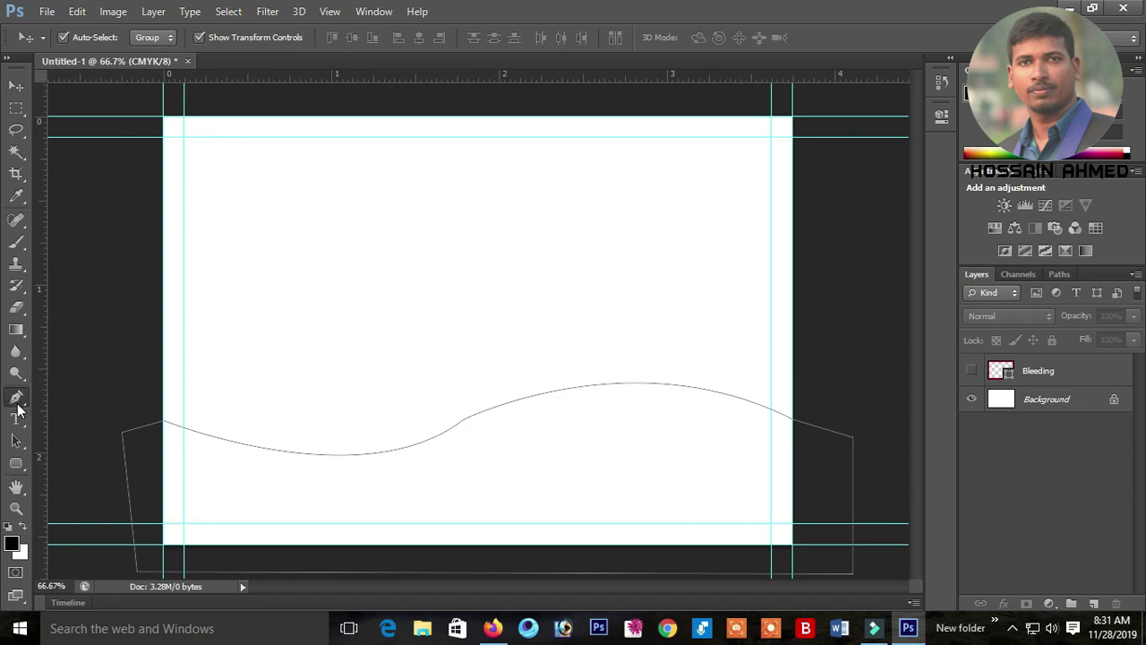
pyautogui.click(97, 38)
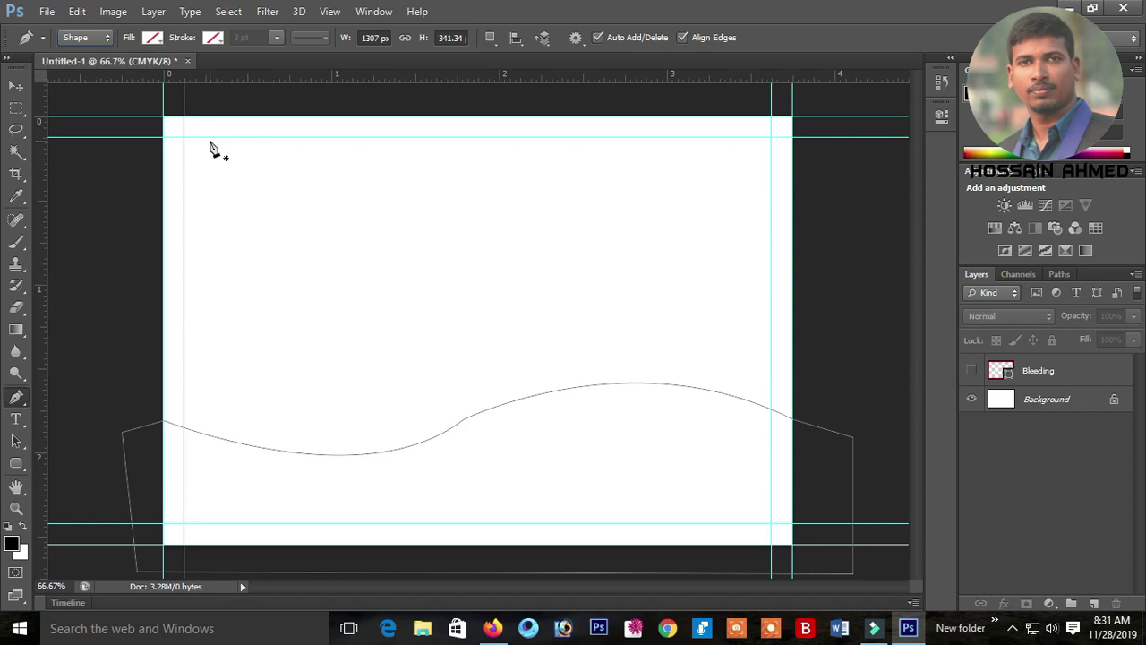
# Step: Undo the path and redraw the wave's curved top edge as an unfilled shape
pyautogui.hotkey('ctrl', 'alt', 'z')
pyautogui.hotkey('ctrl', 'alt', 'z')
pyautogui.hotkey('ctrl', 'alt', 'z')
pyautogui.hotkey('ctrl', 'alt', 'z')
pyautogui.hotkey('ctrl', 'alt', 'z')
pyautogui.hotkey('ctrl', 'alt', 'z')
pyautogui.hotkey('ctrl', 'alt', 'z')
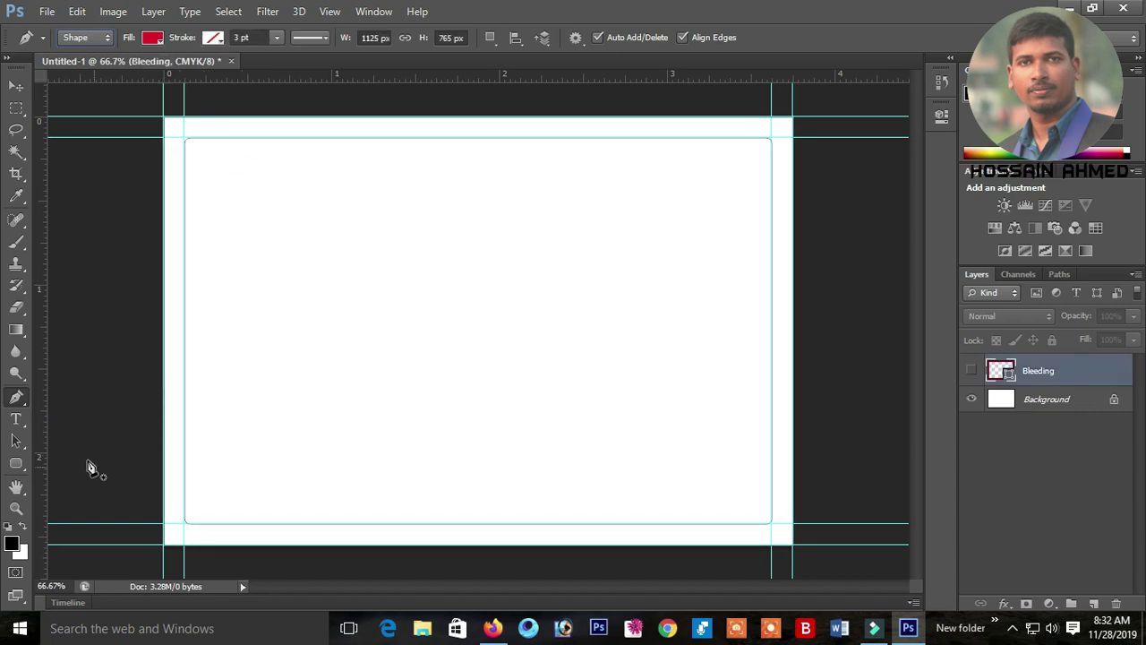
pyautogui.moveTo(301, 75); pyautogui.dragTo(301, 418)
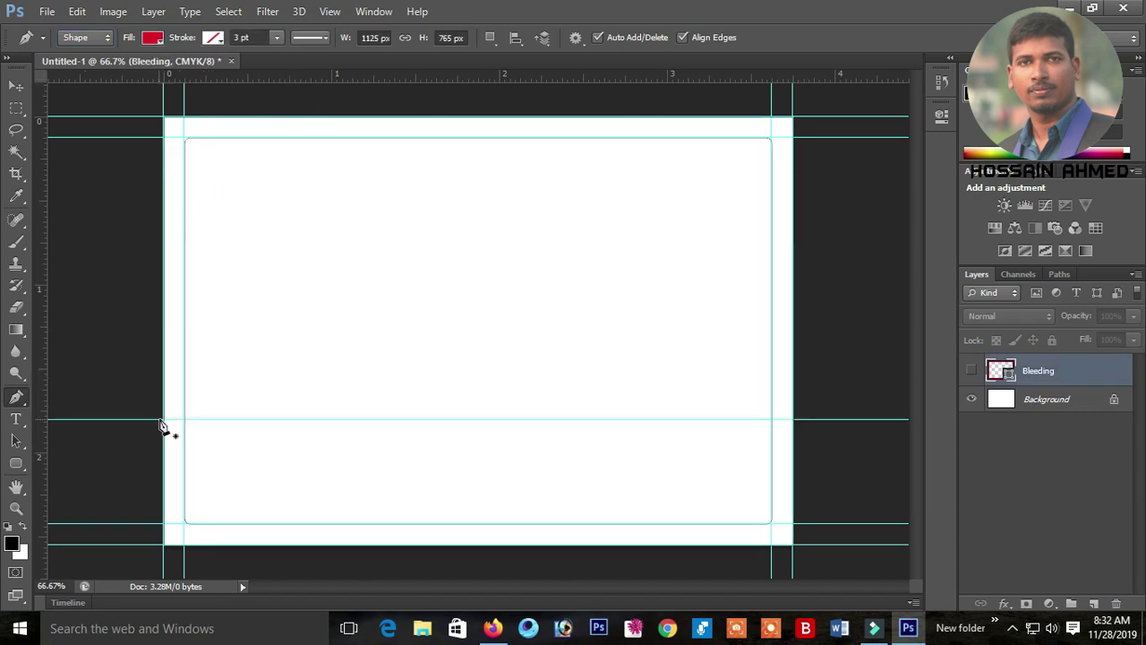
pyautogui.click(163, 420)
pyautogui.moveTo(493, 420); pyautogui.dragTo(657, 333)
pyautogui.keyDown('alt'); pyautogui.click(492, 420); pyautogui.keyUp('alt')
pyautogui.click(159, 42)
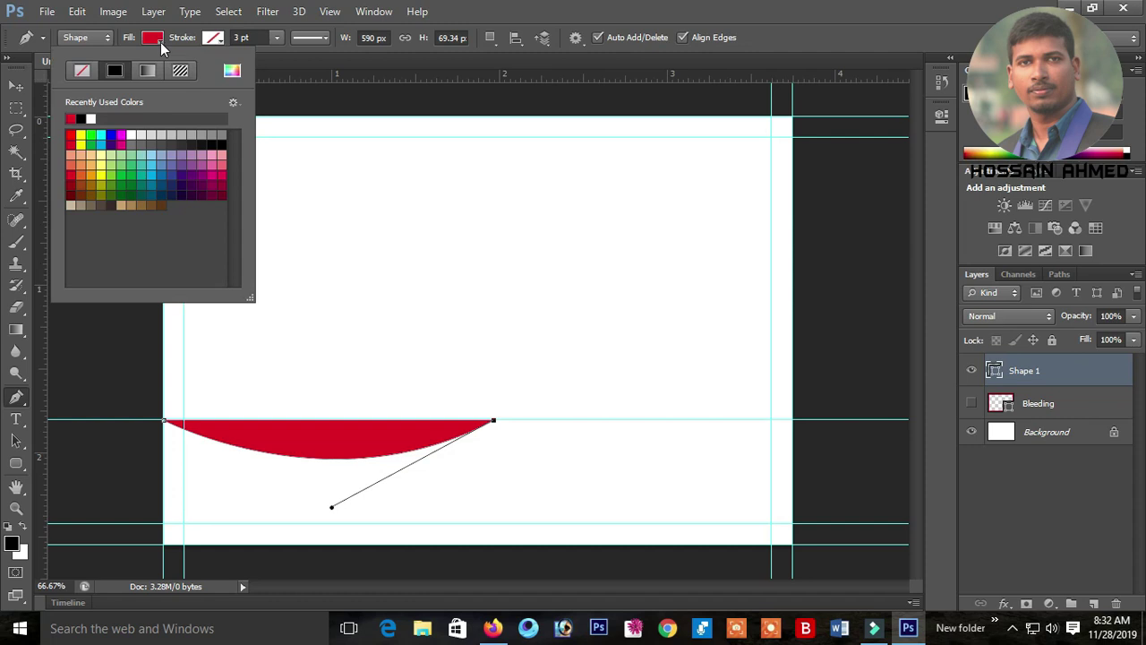
pyautogui.click(81, 71)
pyautogui.click(800, 430)
pyautogui.moveTo(793, 419); pyautogui.dragTo(942, 497)
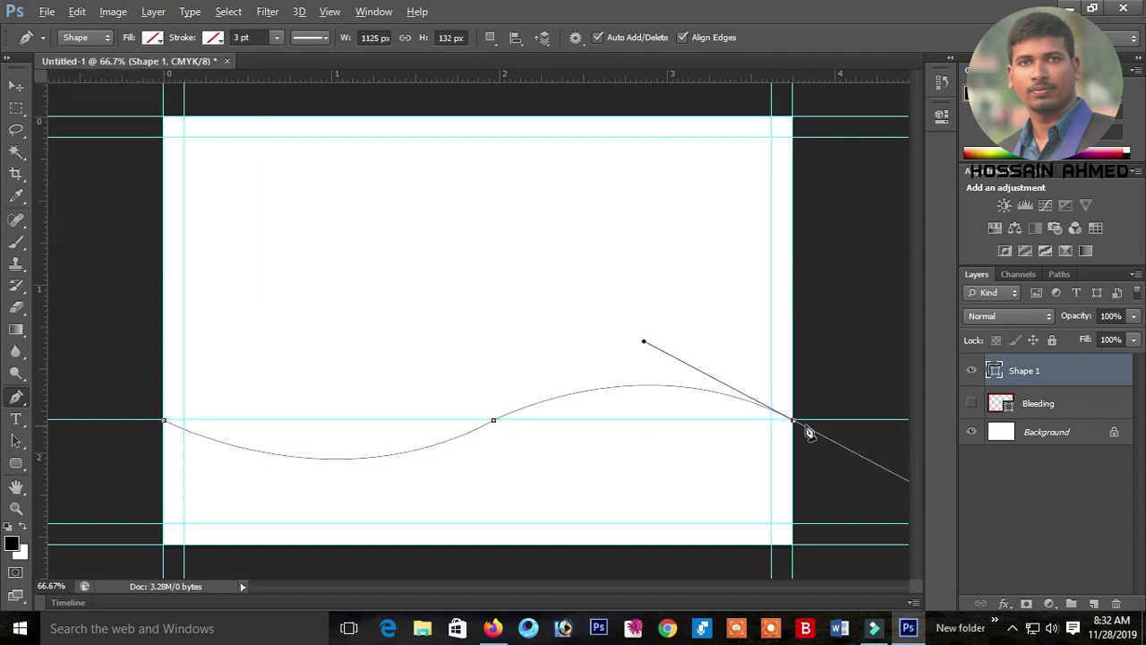
pyautogui.moveTo(793, 420); pyautogui.dragTo(833, 420)
# Step: Close the wave shape below the card, fill it green, and raise it slightly
pyautogui.click(840, 574)
pyautogui.hotkey('ctrl', '-')
pyautogui.click(737, 544)
pyautogui.click(172, 553)
pyautogui.click(188, 398)
pyautogui.click(243, 398)
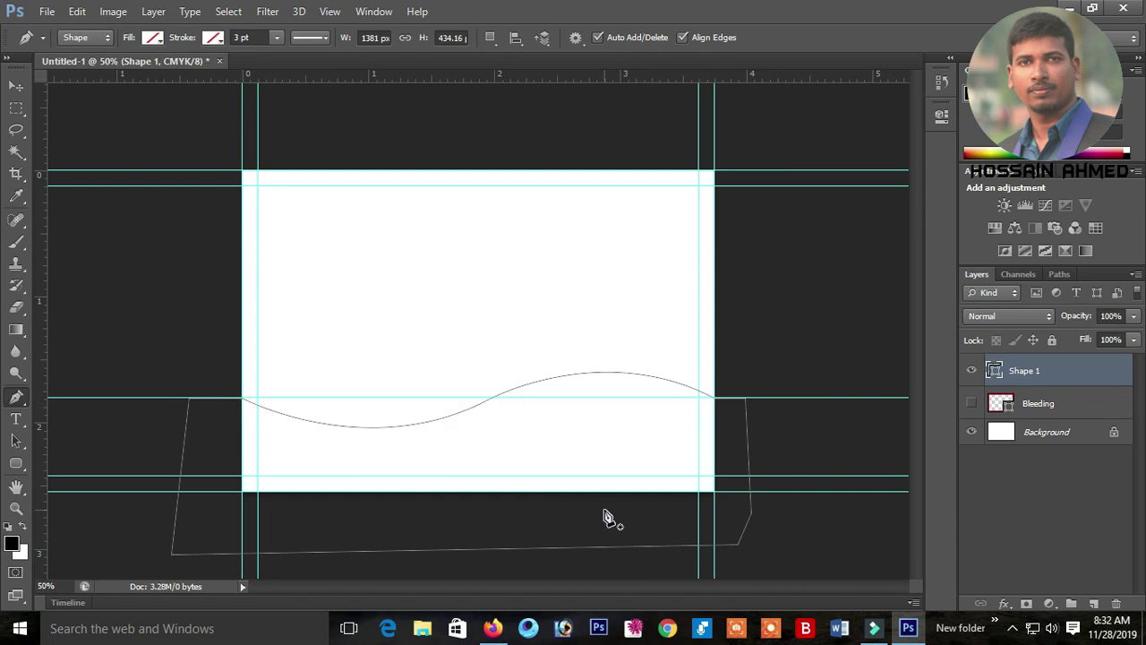
pyautogui.click(155, 38)
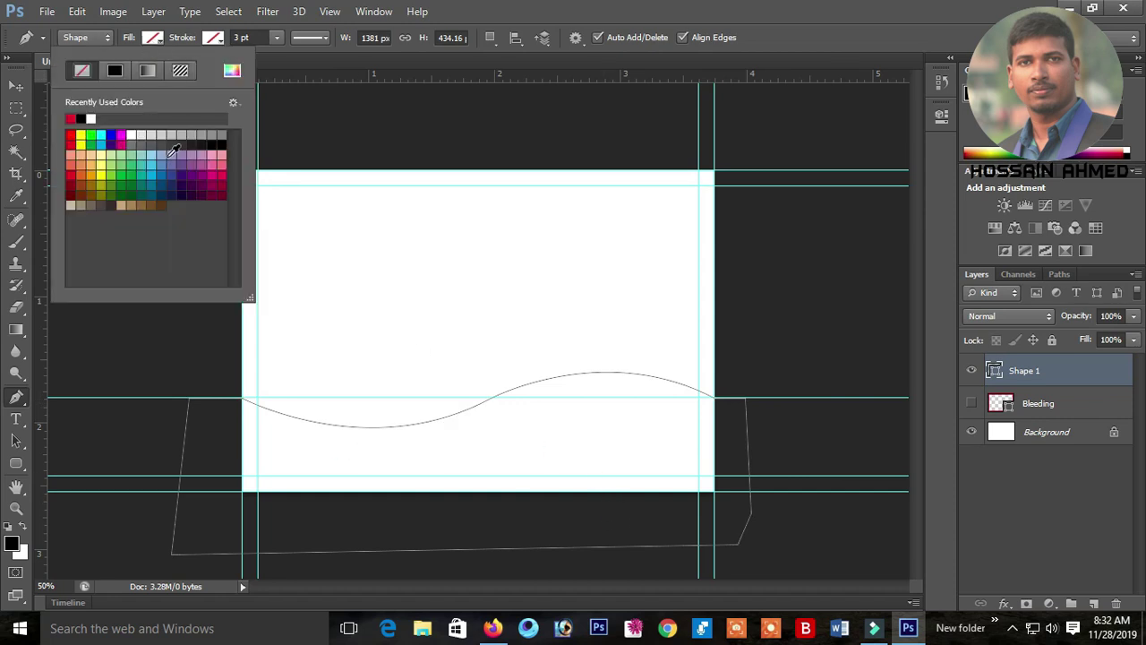
pyautogui.click(100, 141)
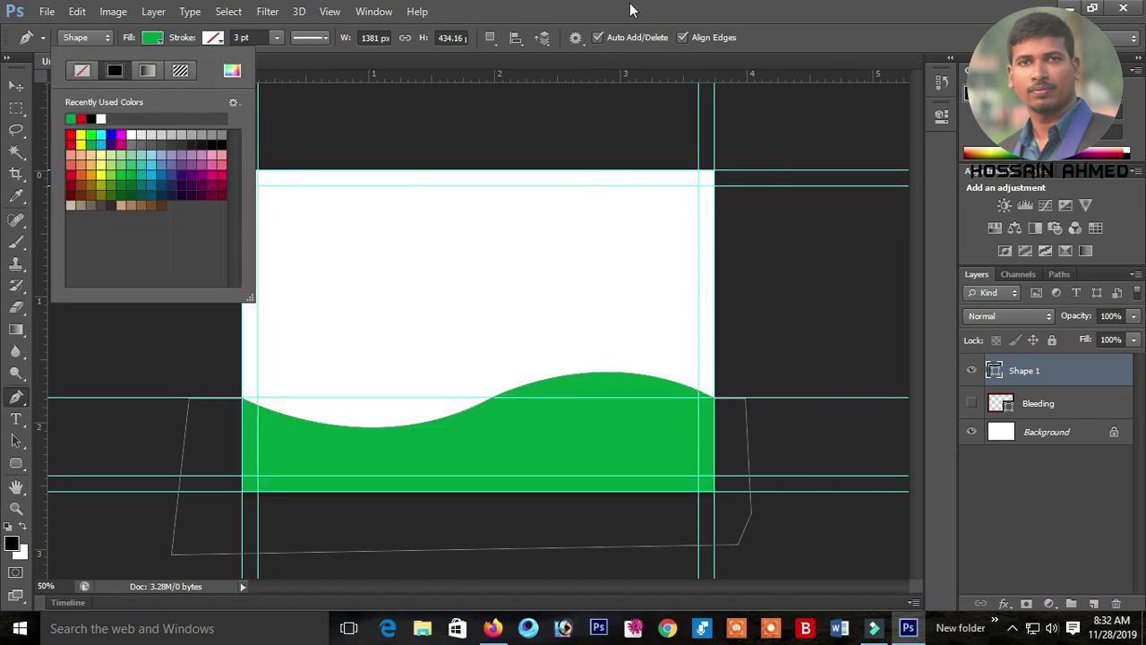
pyautogui.press('Return')
pyautogui.press('v')
pyautogui.moveTo(514, 453); pyautogui.dragTo(515, 421)
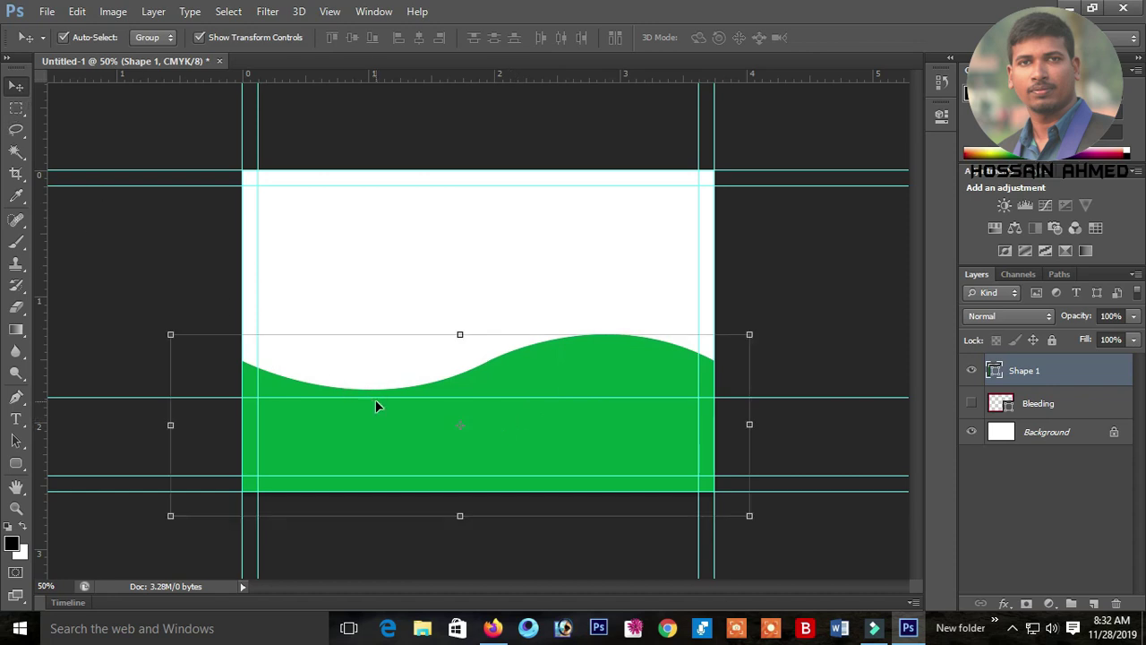
# Step: Remove the baseline guide, deselect the wave, and pick the Horizontal Type tool
pyautogui.moveTo(374, 398); pyautogui.dragTo(362, 77)
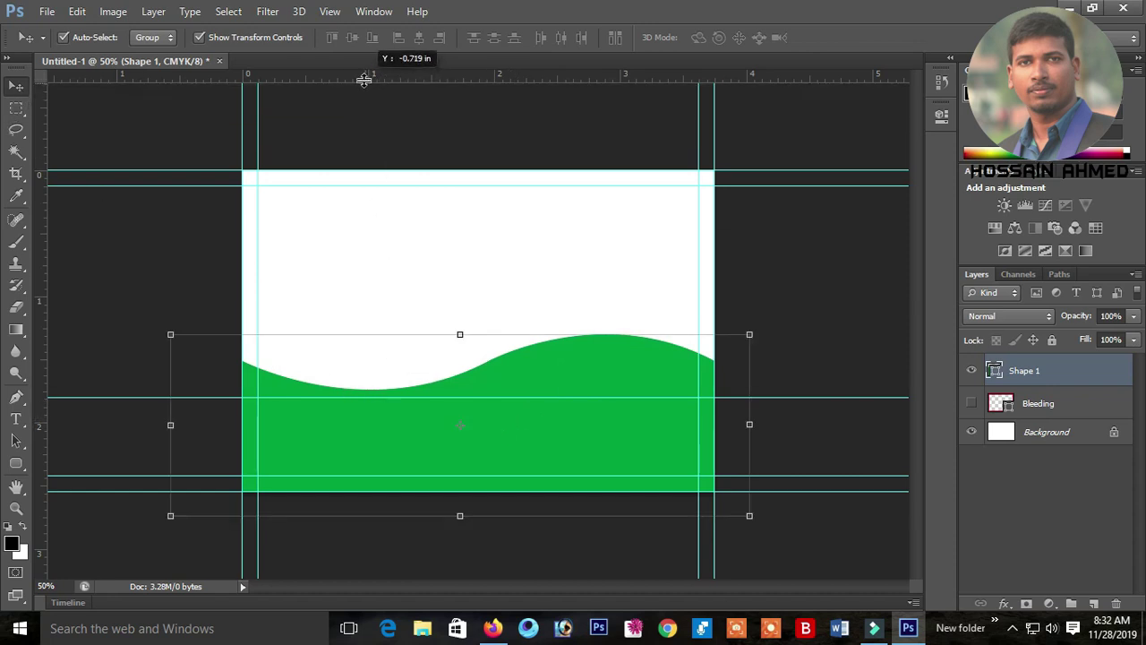
pyautogui.click(852, 318)
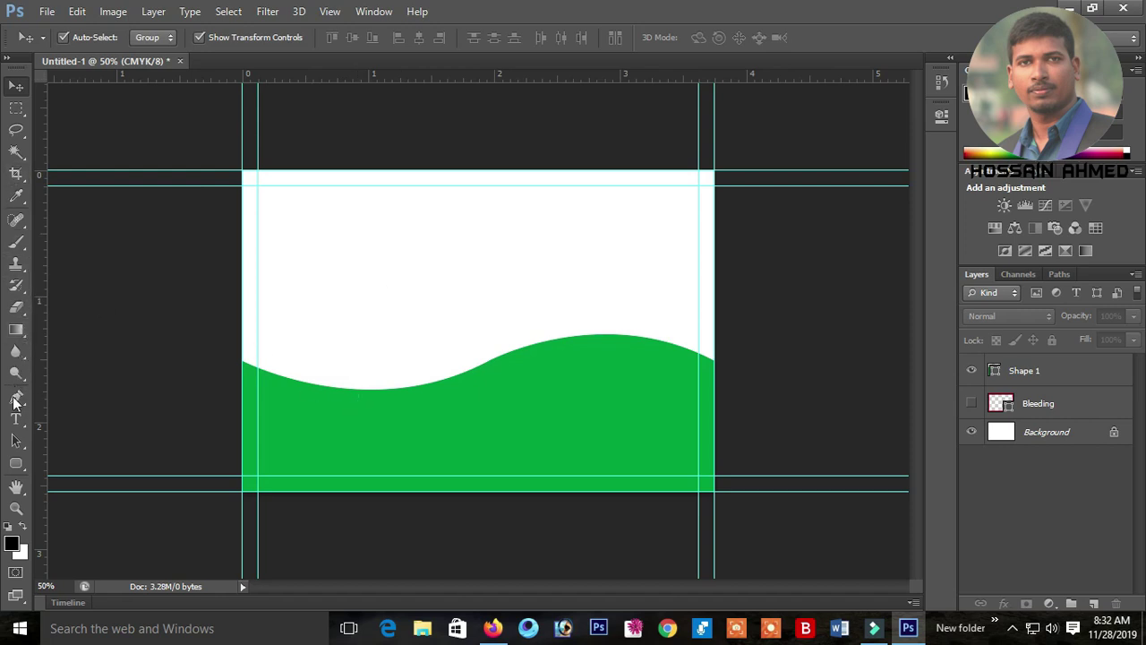
pyautogui.click(18, 419)
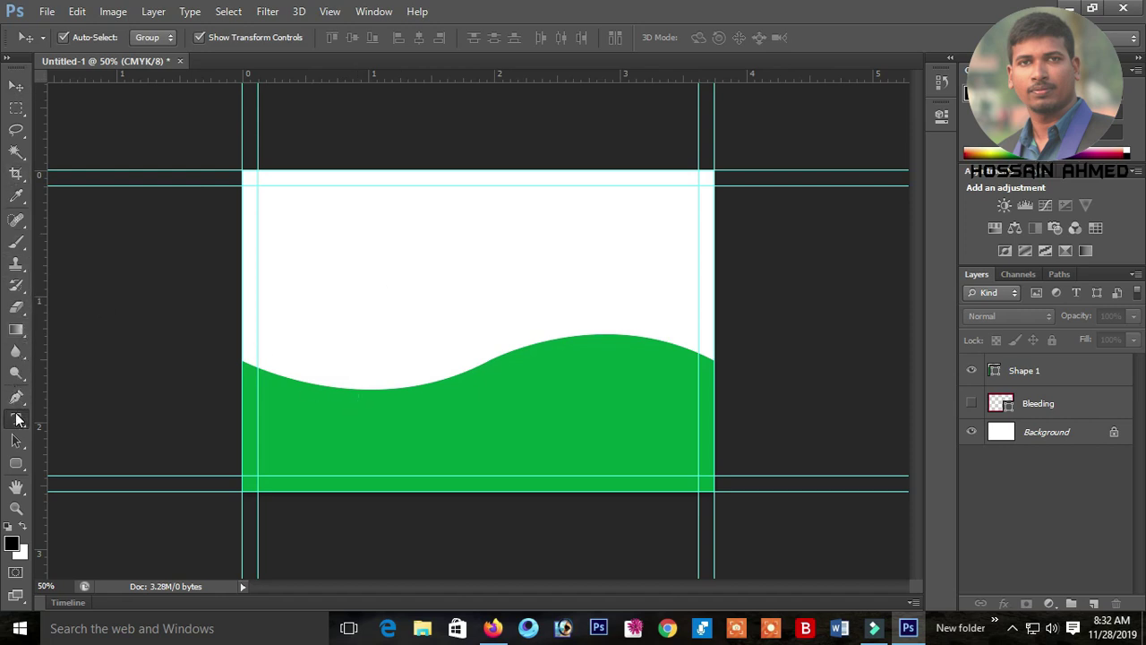
# Step: Type 'Jon Smith' in 30 pt Perpetua near the card's top-left
pyautogui.click(267, 204)
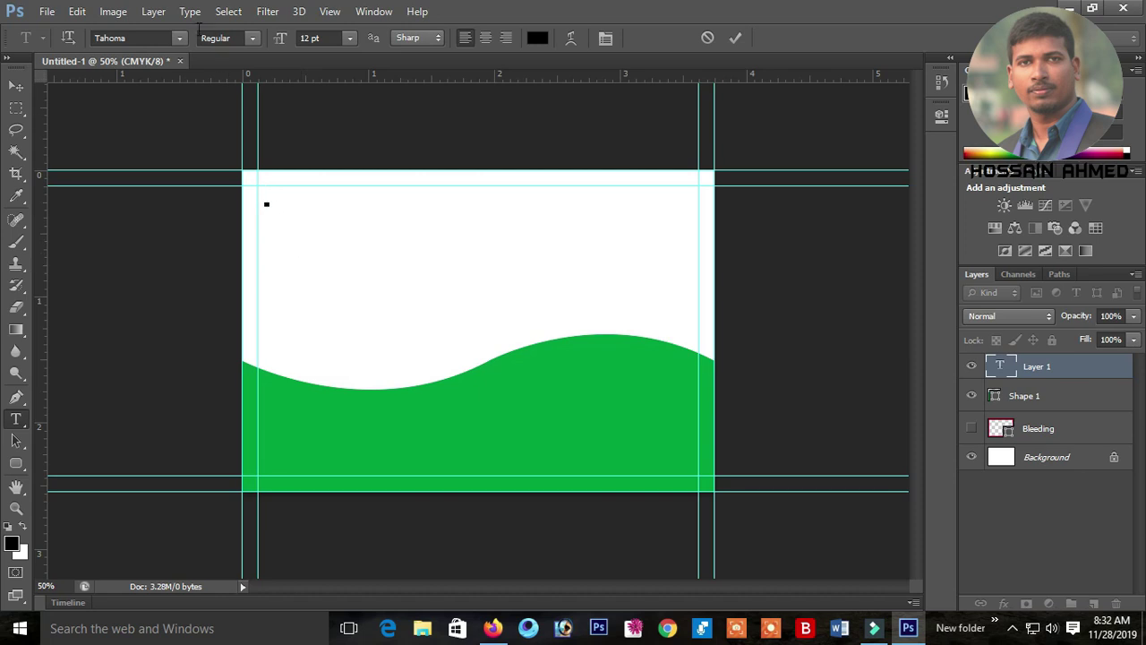
pyautogui.click(180, 38)
pyautogui.click(176, 39)
pyautogui.click(180, 39)
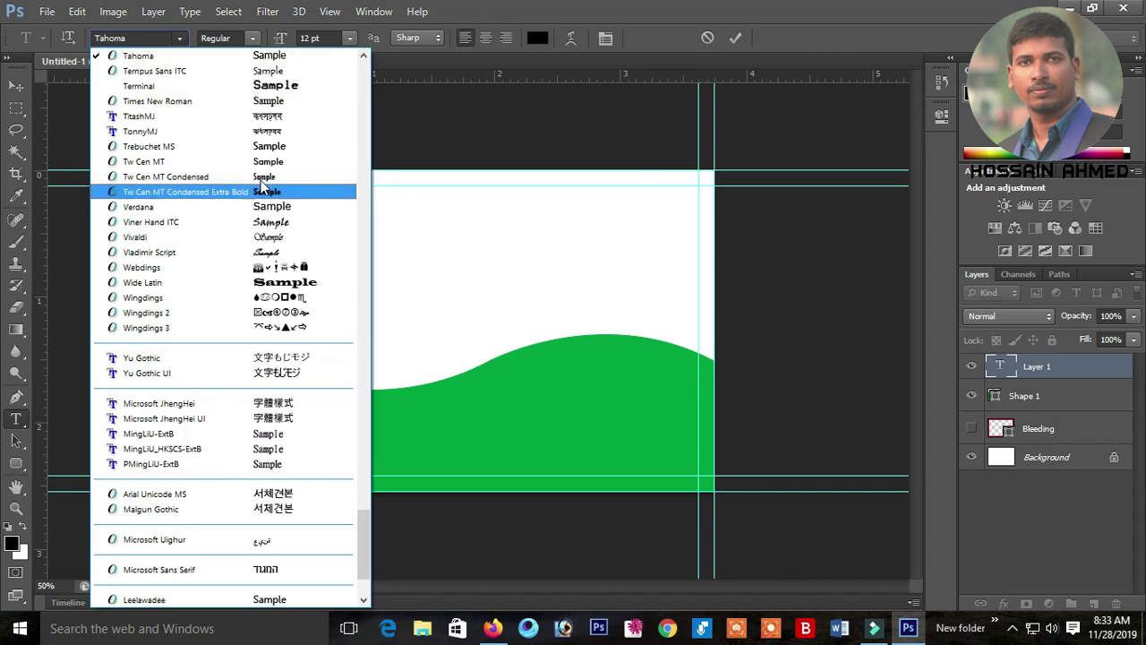
pyautogui.scroll(4, 254, 220)
pyautogui.scroll(10, 254, 220)
pyautogui.scroll(4, 254, 123)
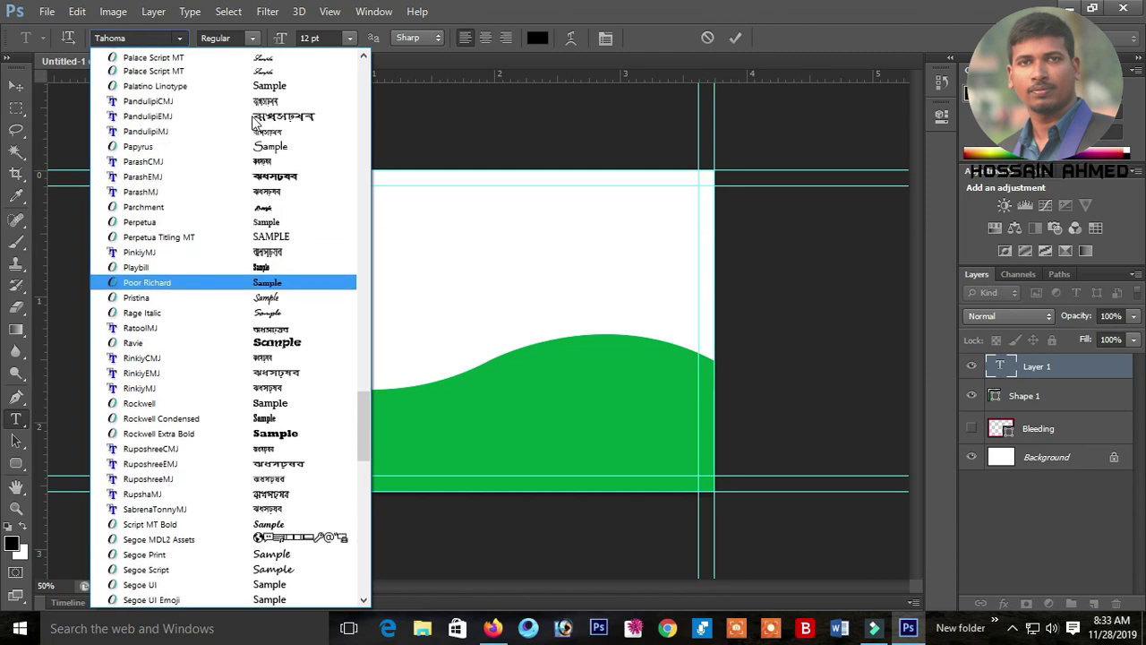
pyautogui.click(273, 222)
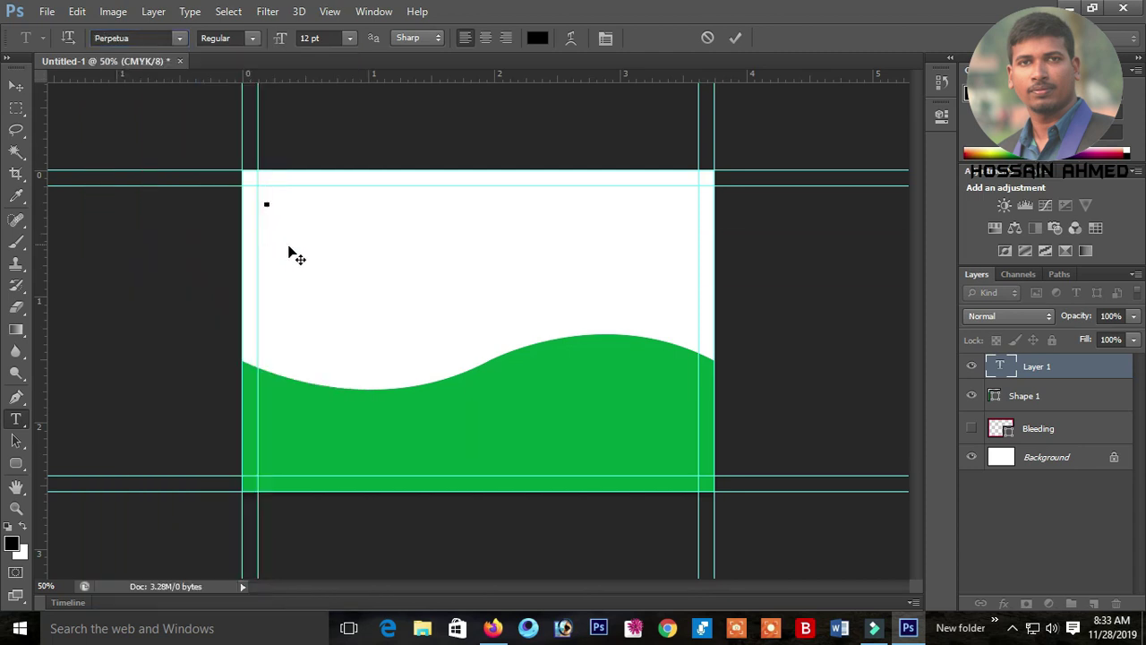
pyautogui.click(349, 38)
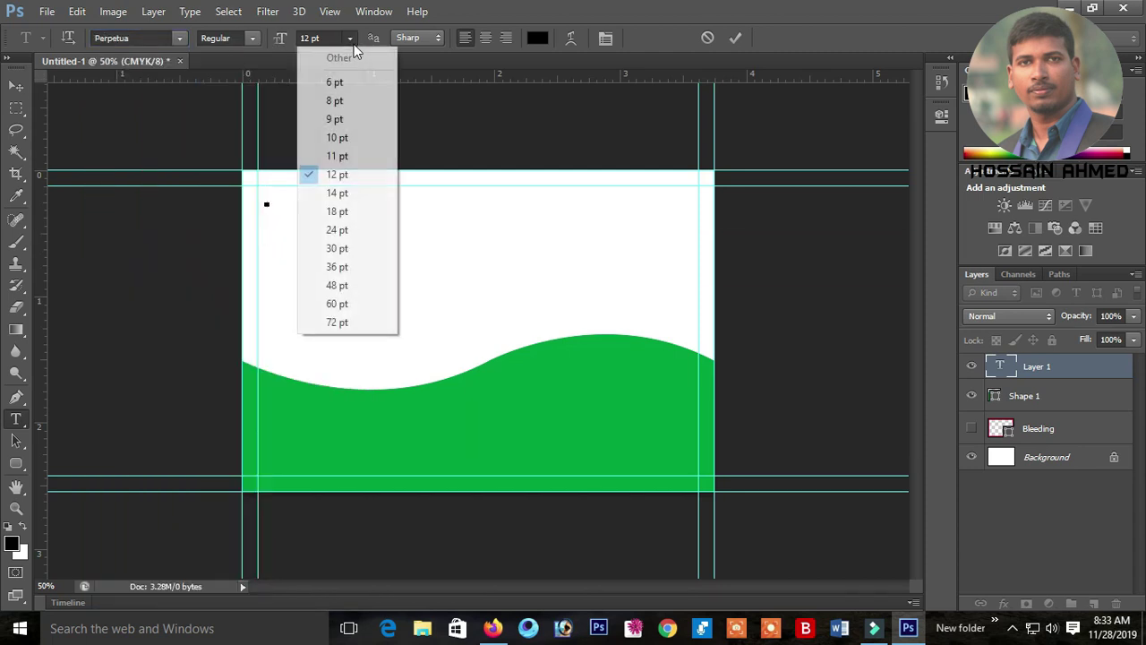
pyautogui.click(340, 249)
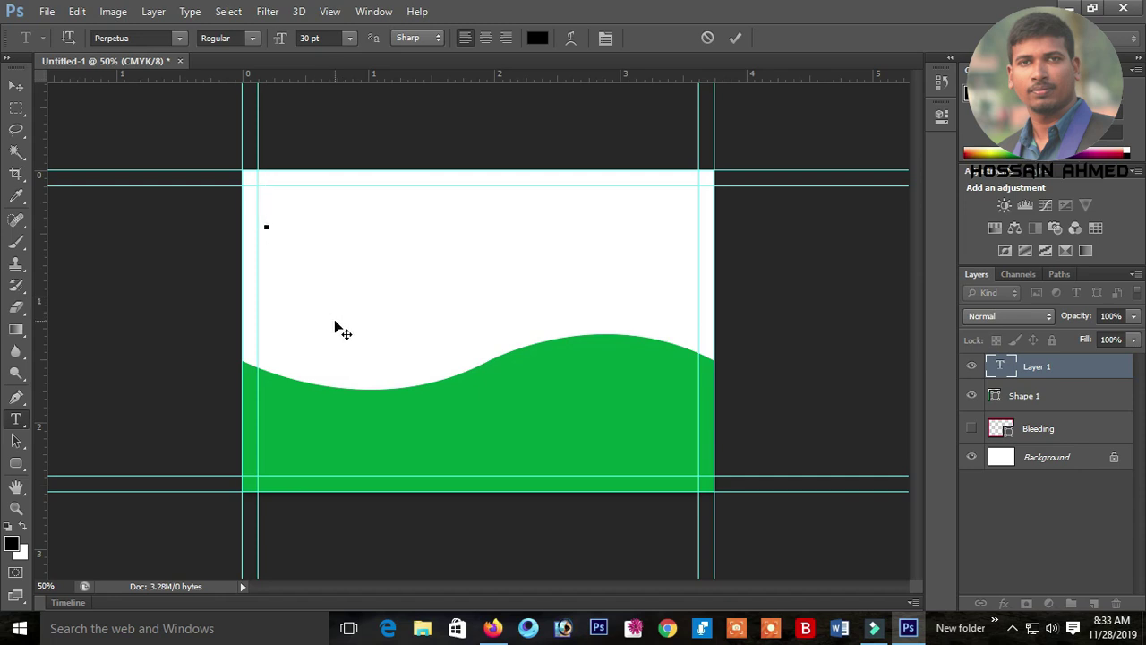
pyautogui.write('Jon Smith')
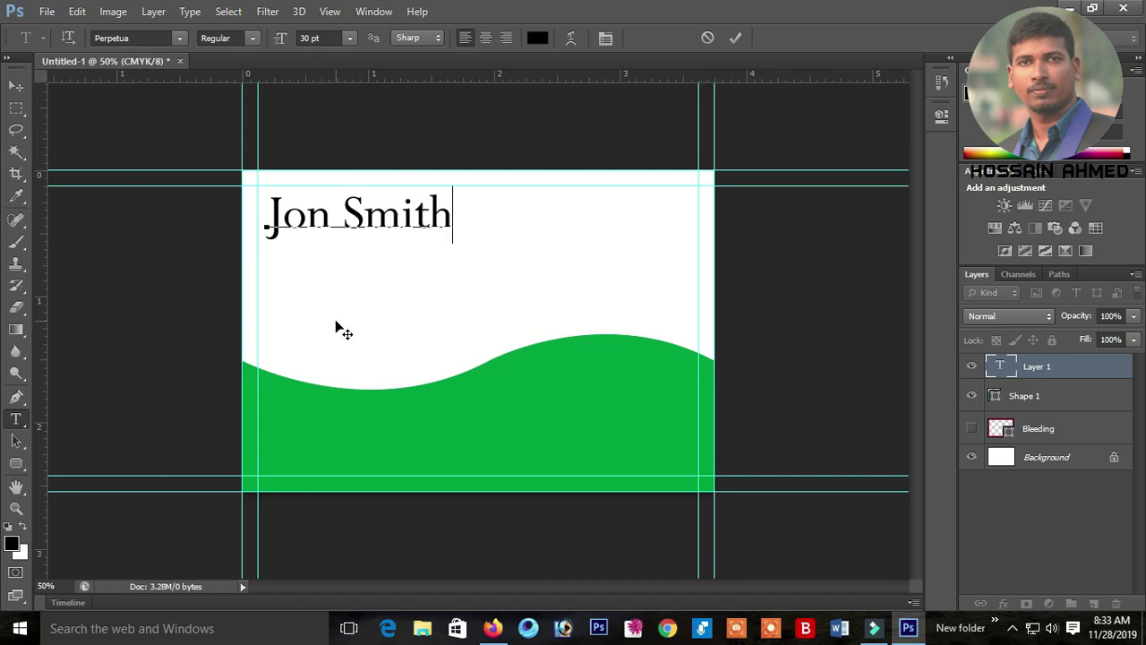
pyautogui.hotkey('ctrl', 'Return')
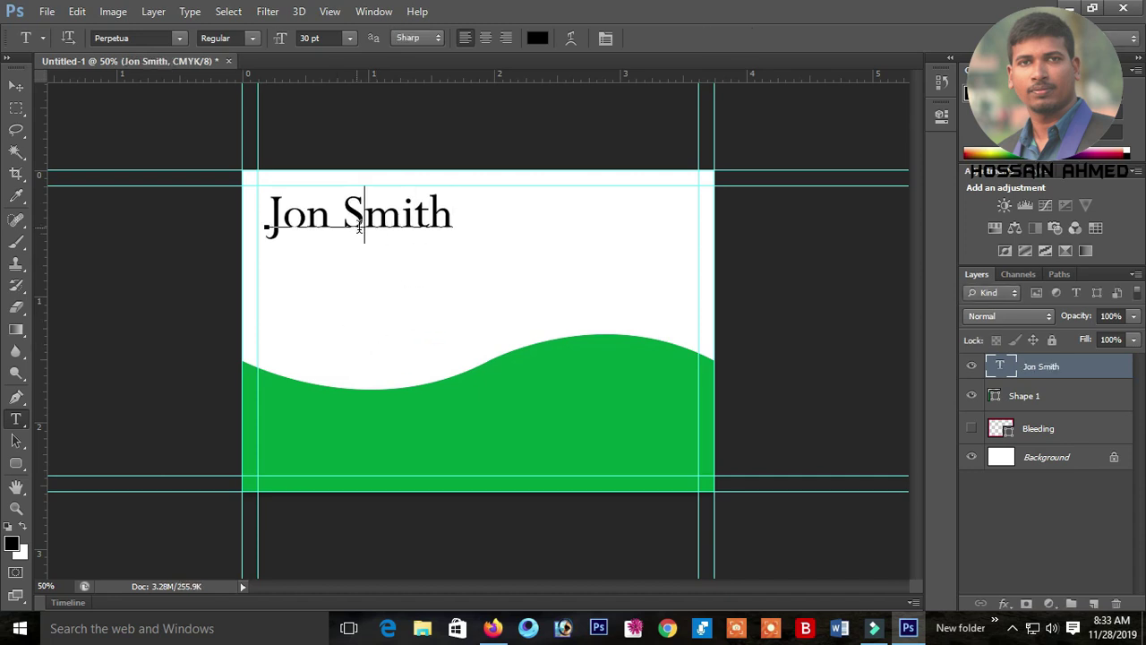
# Step: Nudge the name into place and resize it to 24 pt
pyautogui.moveTo(396, 333); pyautogui.dragTo(387, 317)
pyautogui.moveTo(444, 205); pyautogui.dragTo(186, 209)
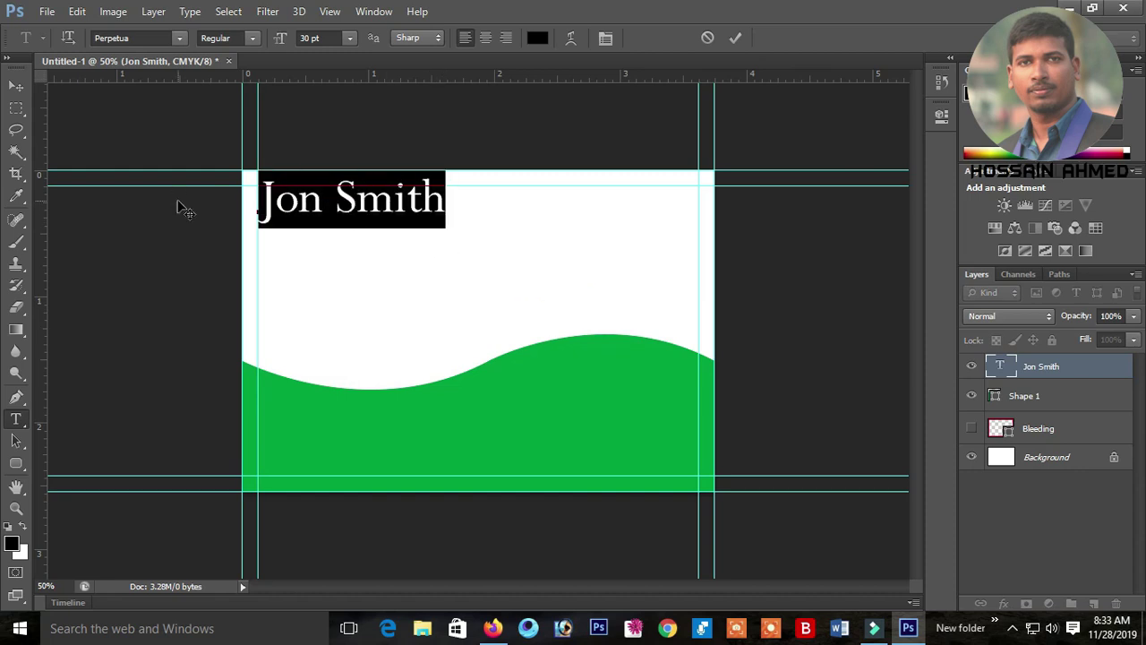
pyautogui.click(349, 38)
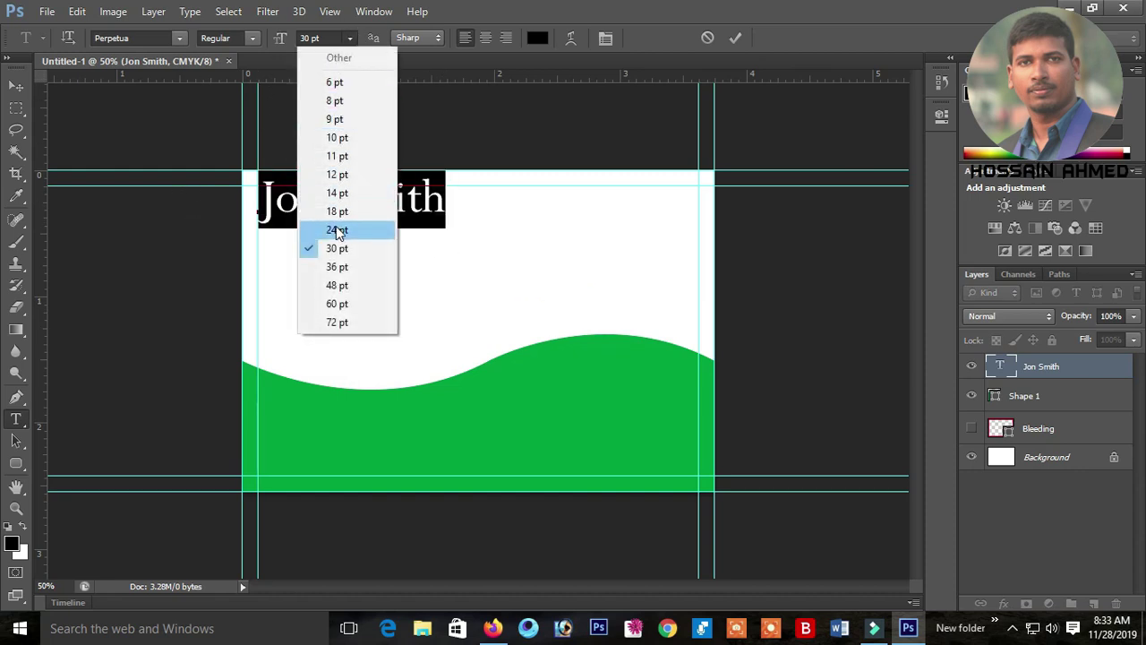
pyautogui.click(338, 228)
pyautogui.hotkey('ctrl', 'h')
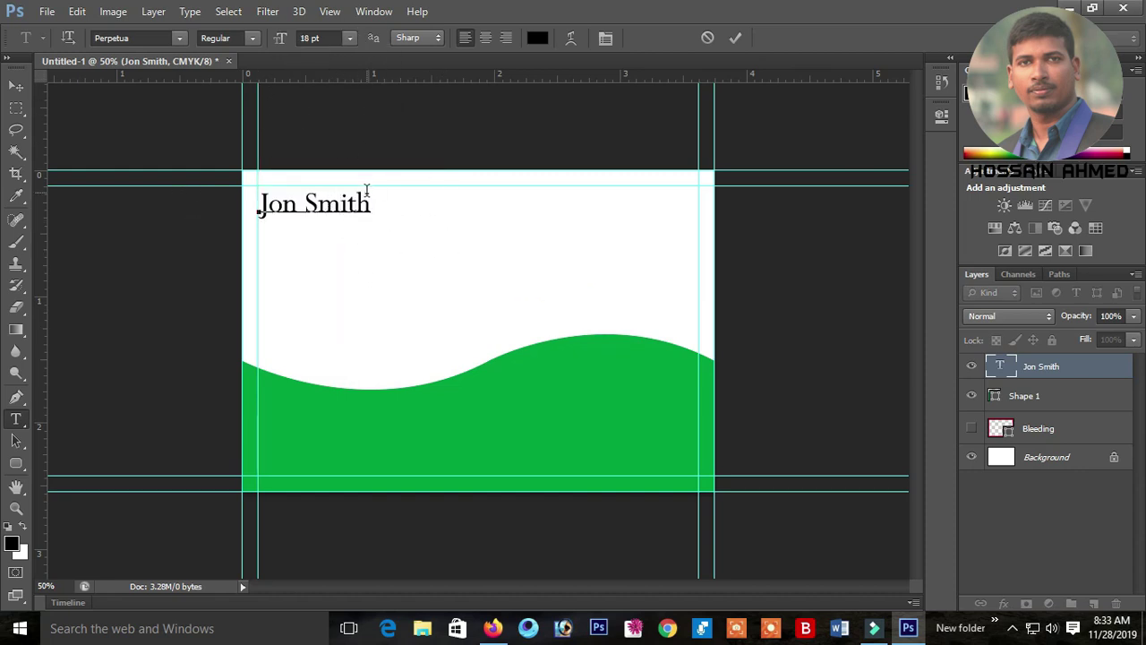
pyautogui.hotkey('ctrl', 'h')
pyautogui.click(349, 37)
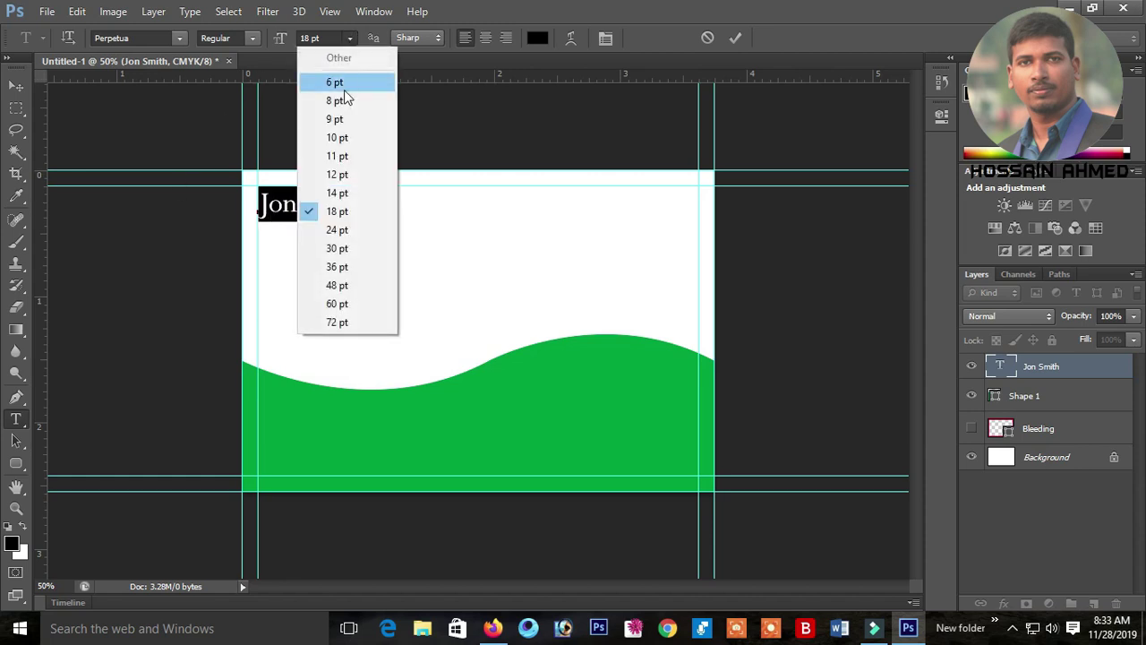
pyautogui.click(355, 225)
pyautogui.click(330, 207)
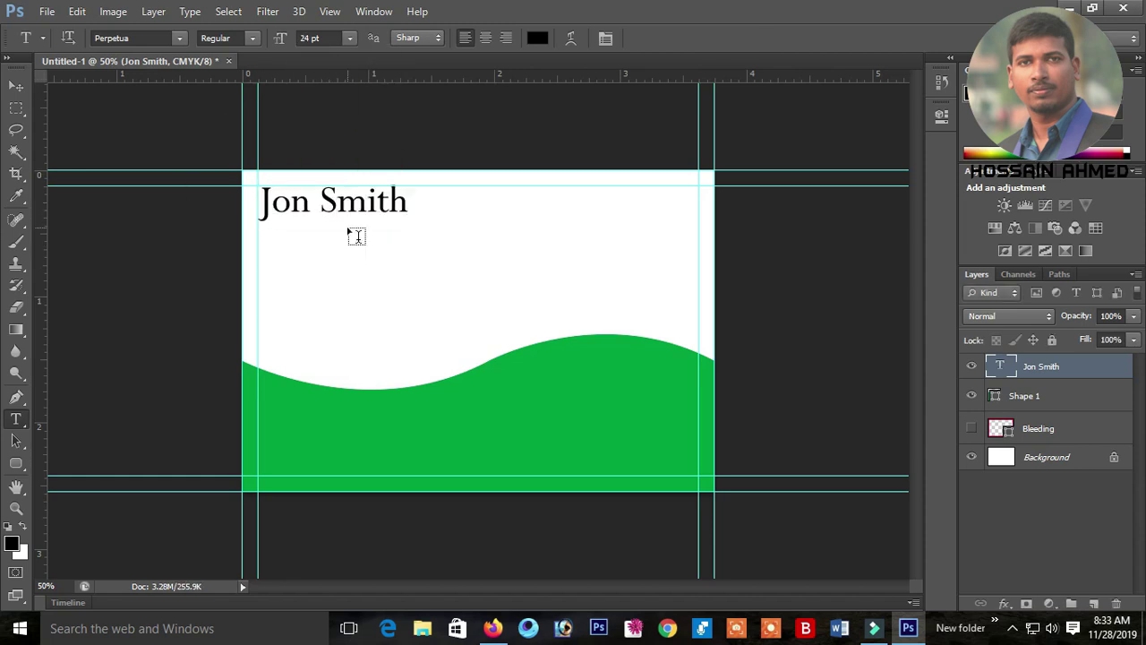
pyautogui.click(318, 233)
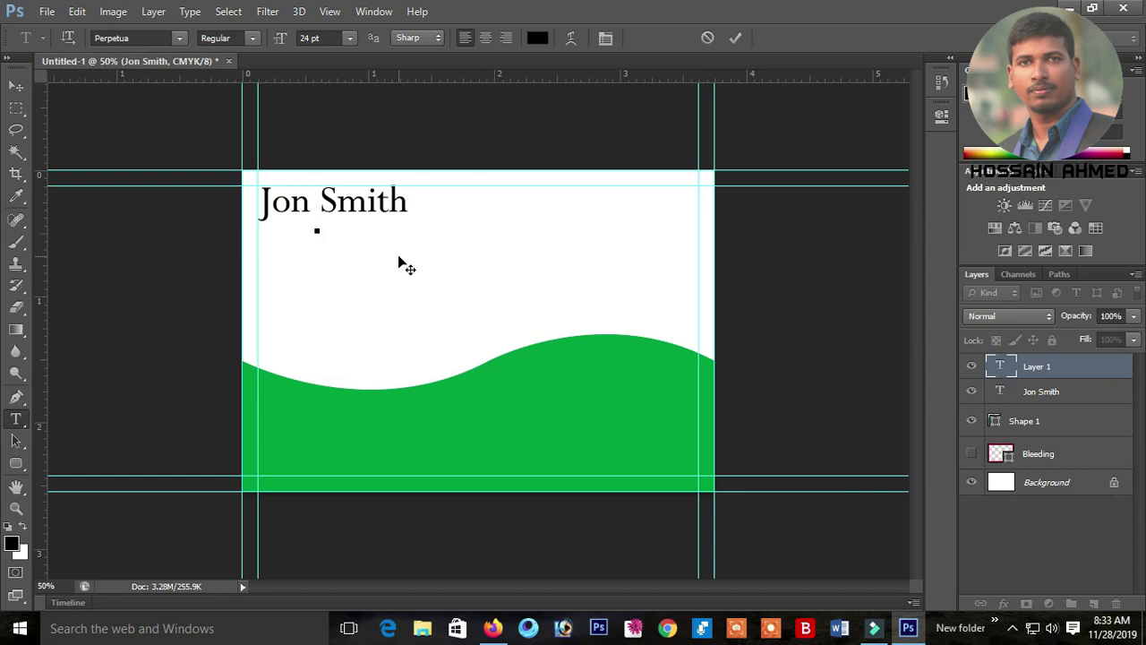
# Step: Type the job title 'Graphics Desiner' below the name, removing a stray letter
pyautogui.write('Graph ')
pyautogui.write('s Des')
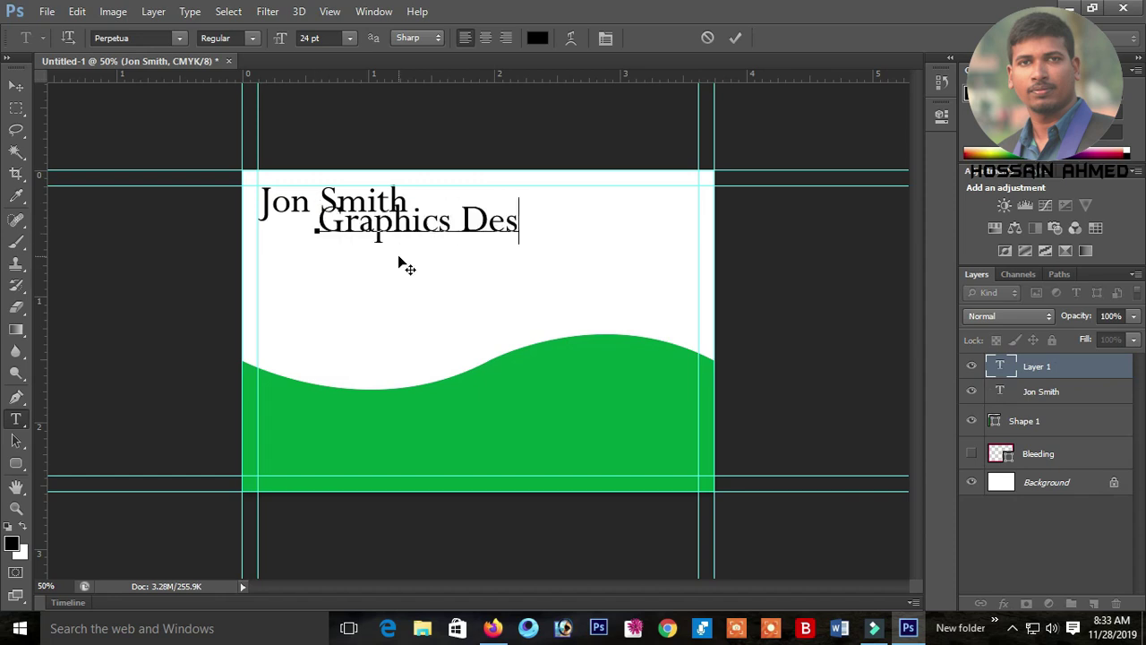
pyautogui.write('inge')
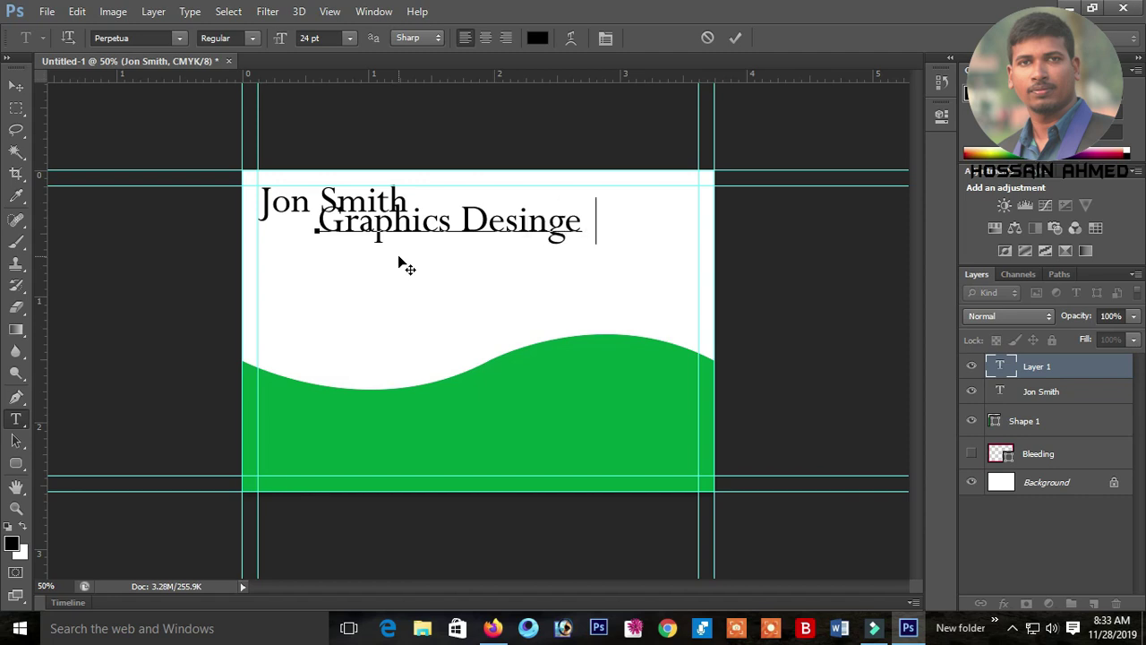
pyautogui.click(557, 228)
pyautogui.press('Delete')
pyautogui.hotkey('ctrl', 'Return')
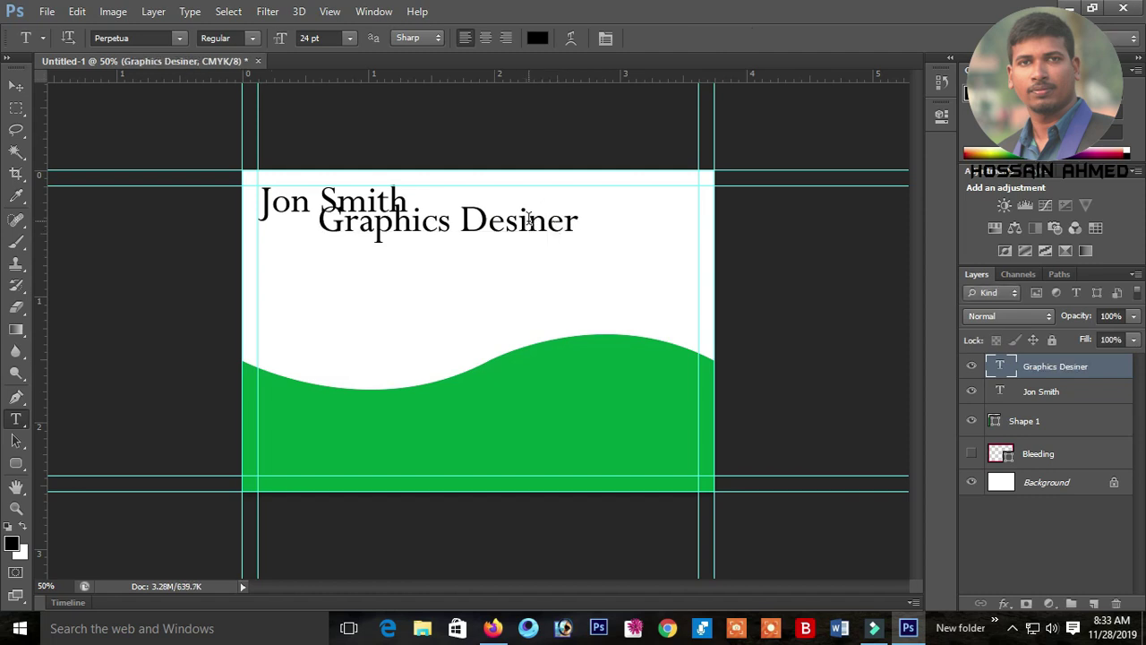
# Step: Set the job title to 11 pt and align it beneath Jon Smith
pyautogui.moveTo(573, 223)
pyautogui.mouseDown()
pyautogui.moveTo(390, 224)
pyautogui.moveTo(263, 82)
pyautogui.mouseUp()
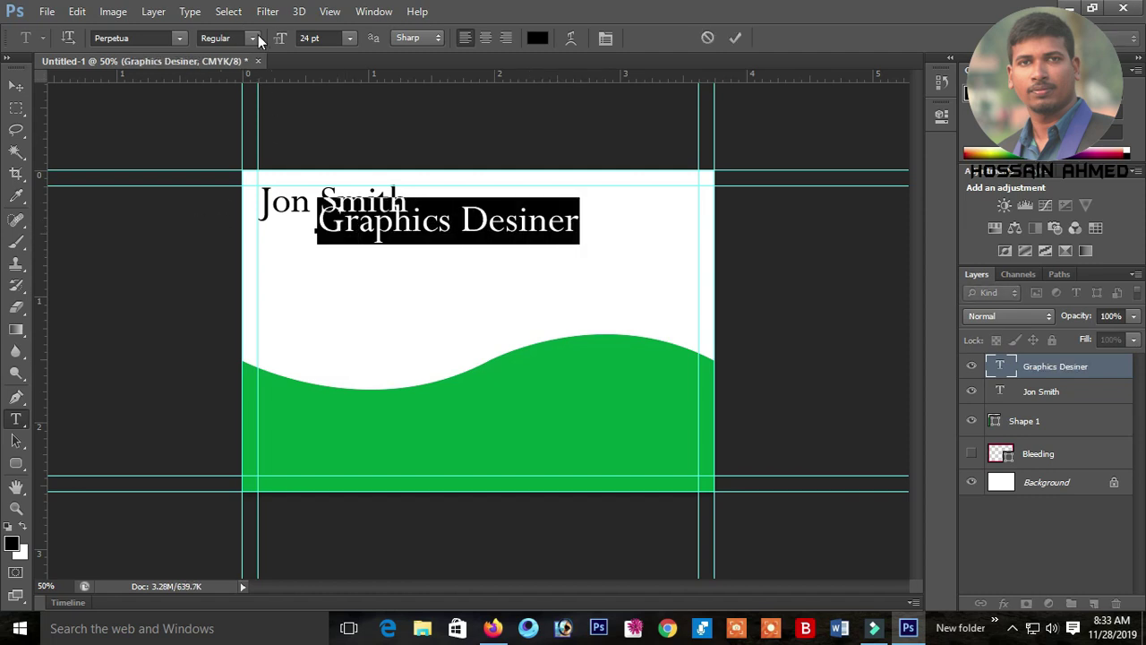
pyautogui.click(349, 38)
pyautogui.click(376, 144)
pyautogui.click(376, 225)
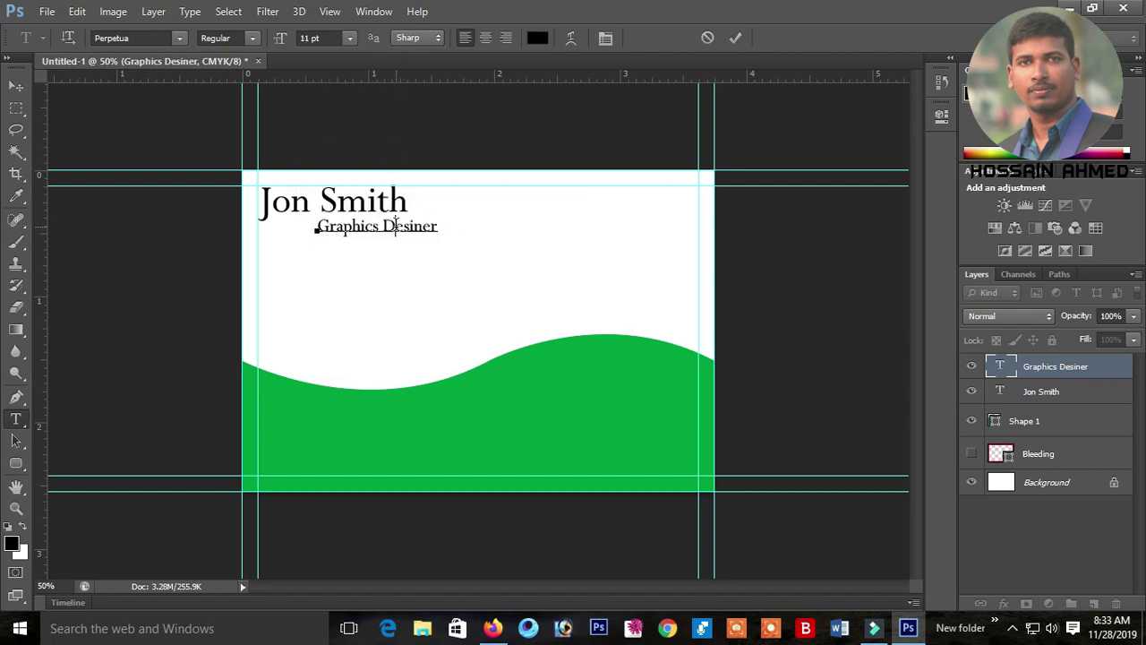
pyautogui.moveTo(374, 281); pyautogui.dragTo(354, 279)
pyautogui.hotkey('ctrl', 'Return')
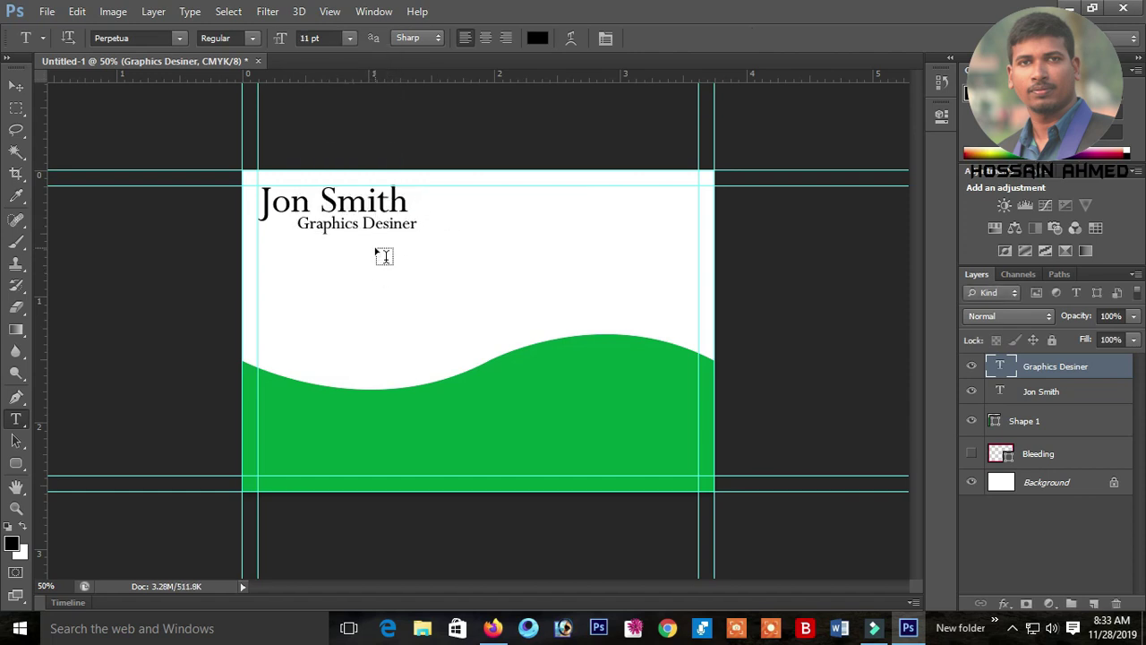
# Step: Move the green wave band up and stretch it to about 110% height
pyautogui.press('v')
pyautogui.moveTo(382, 449); pyautogui.dragTo(379, 429)
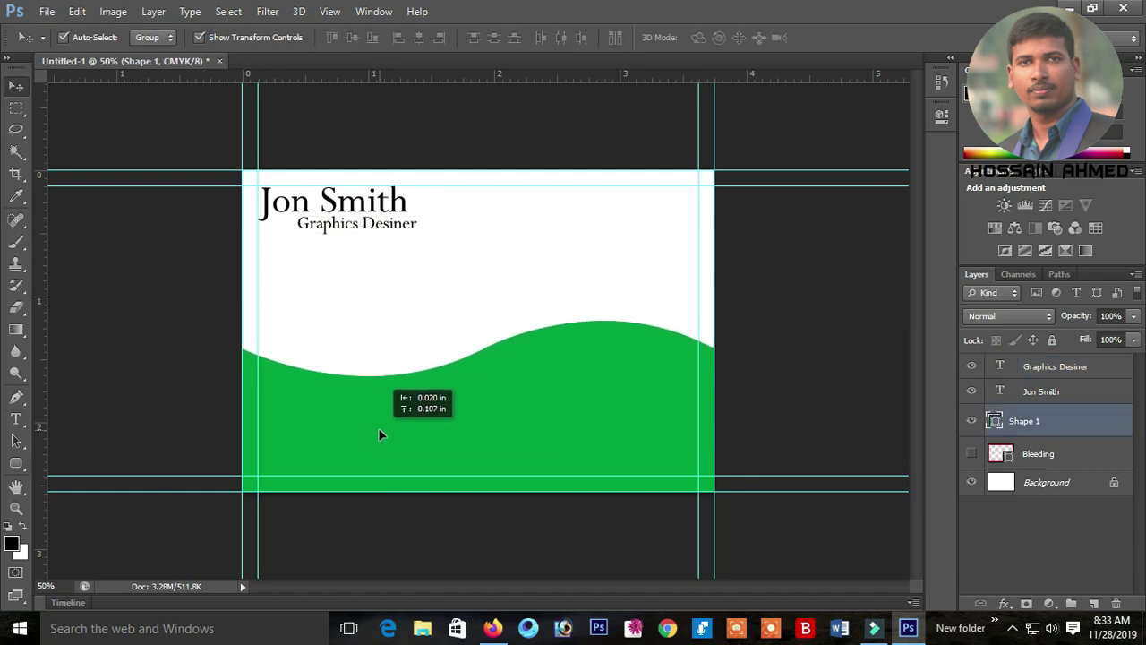
pyautogui.hotkey('ctrl', 't')
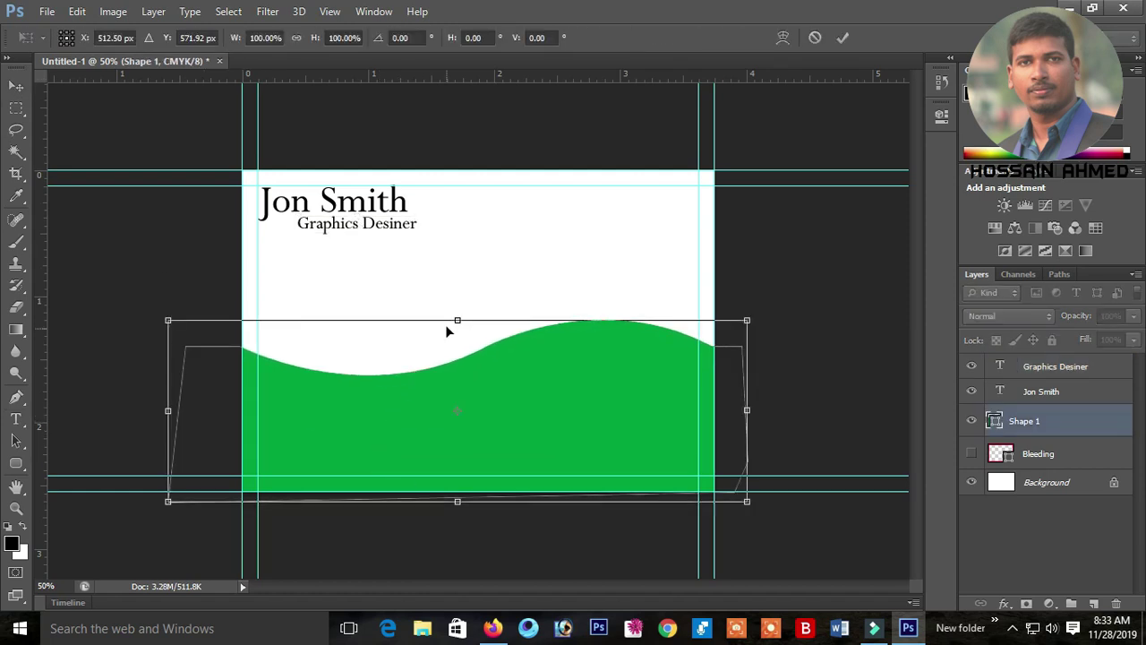
pyautogui.moveTo(457, 319); pyautogui.dragTo(463, 308)
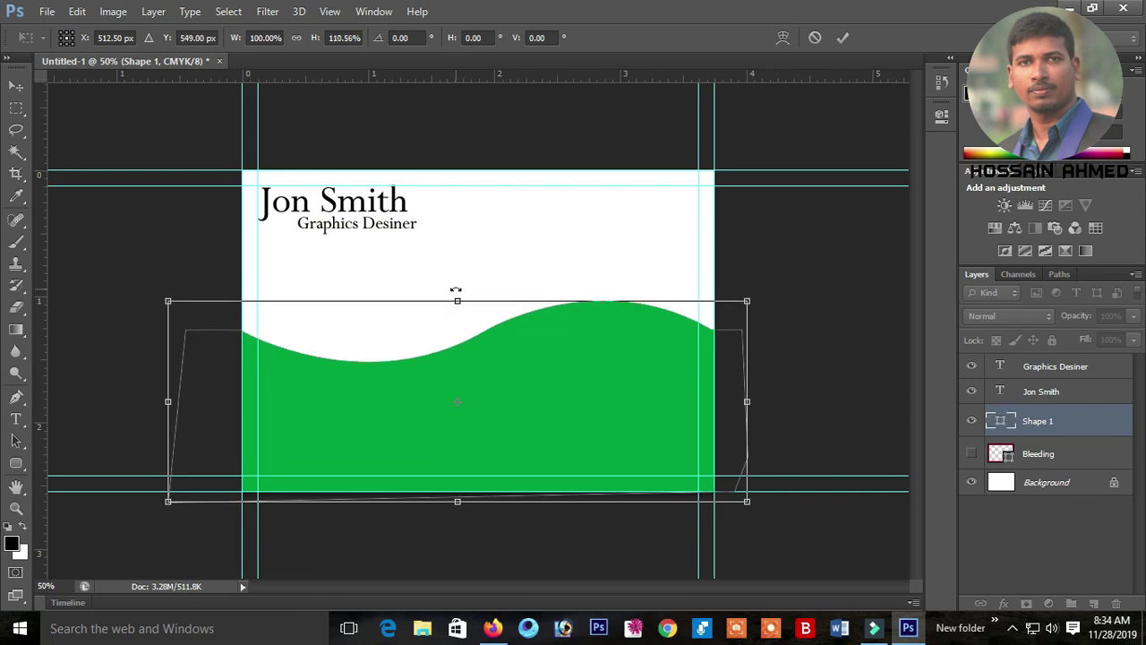
pyautogui.press('Return')
pyautogui.click(815, 397)
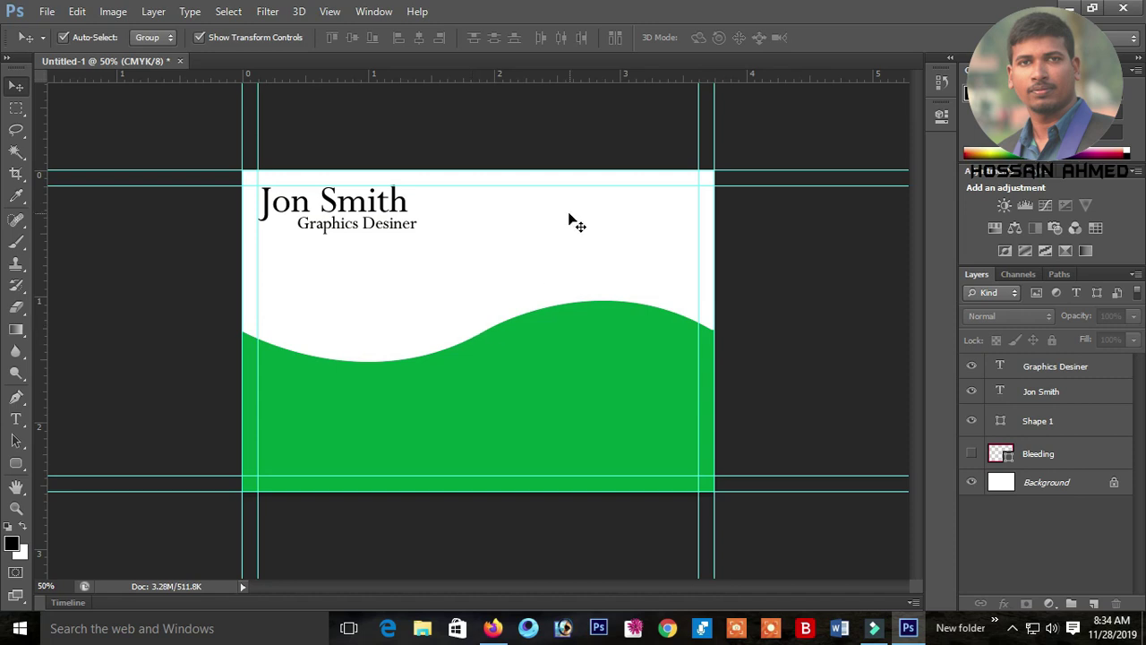
# Step: Open the OTC logo image file in Photoshop
pyautogui.click(47, 11)
pyautogui.click(51, 46)
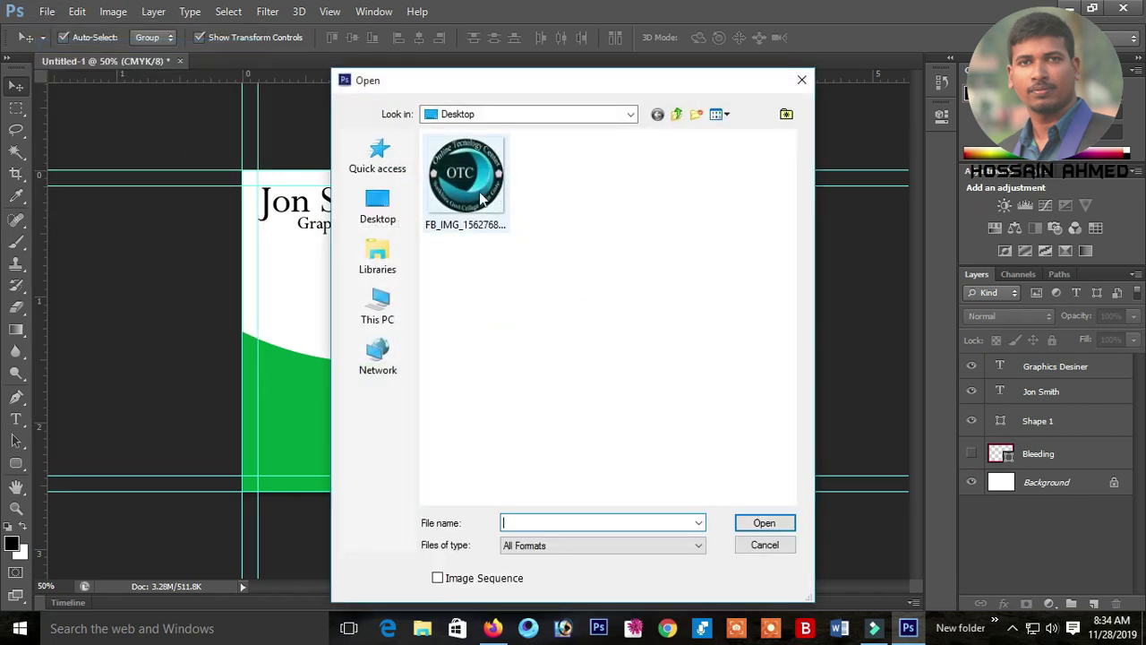
pyautogui.click(477, 219)
pyautogui.click(760, 527)
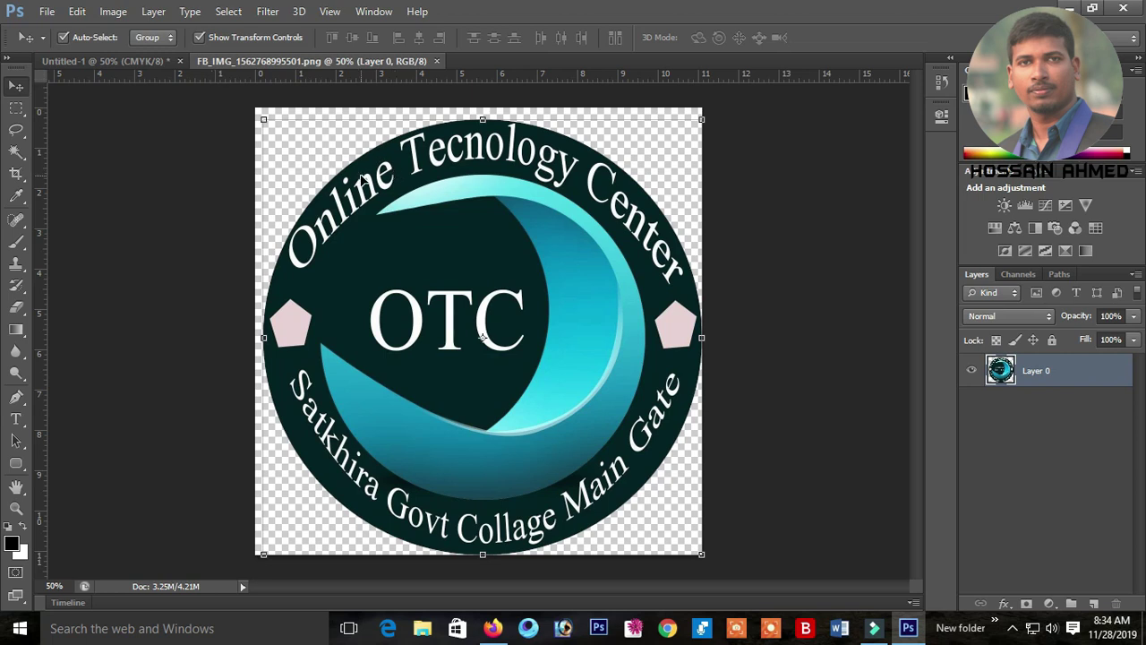
# Step: Deselect the green wave on the business card and bring the OTC logo tab forward
pyautogui.click(103, 61)
pyautogui.click(521, 335)
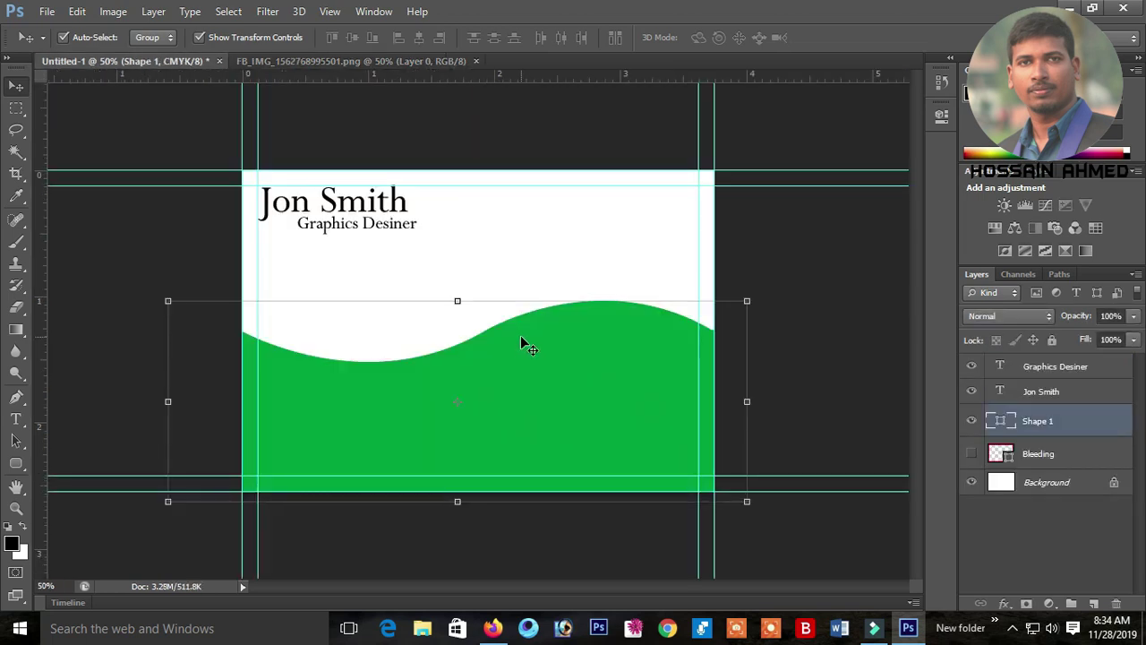
pyautogui.click(515, 260)
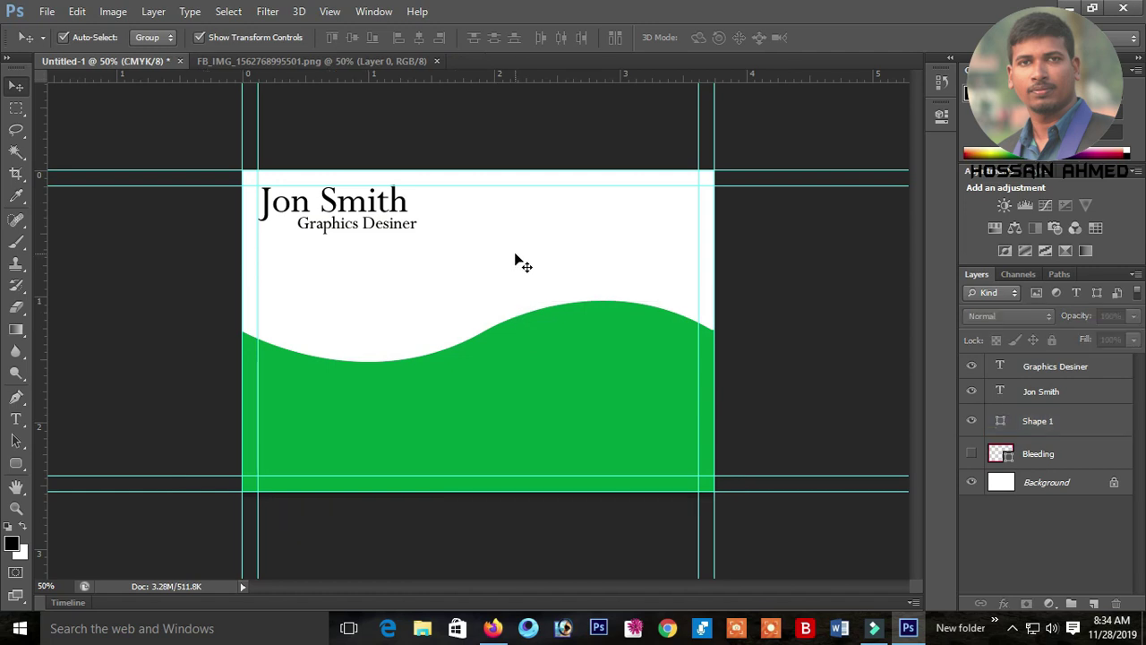
pyautogui.click(238, 63)
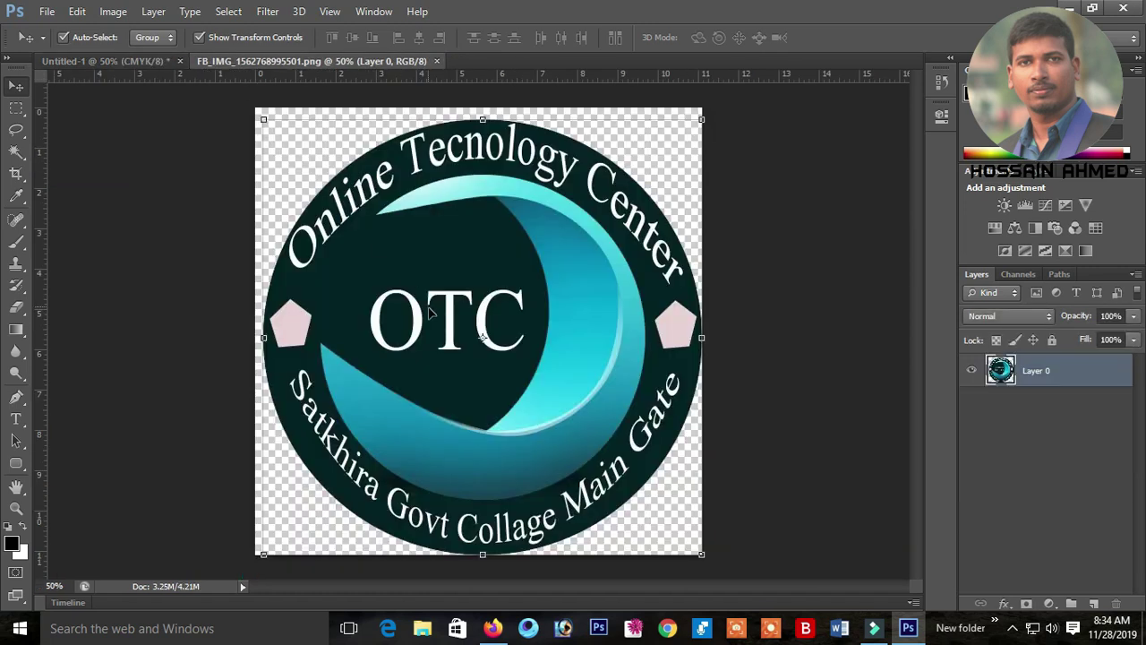
# Step: Drag the OTC logo onto the card, shrink it and place it top-right
pyautogui.moveTo(410, 258)
pyautogui.mouseDown()
pyautogui.moveTo(448, 340)
pyautogui.moveTo(535, 371)
pyautogui.mouseUp()
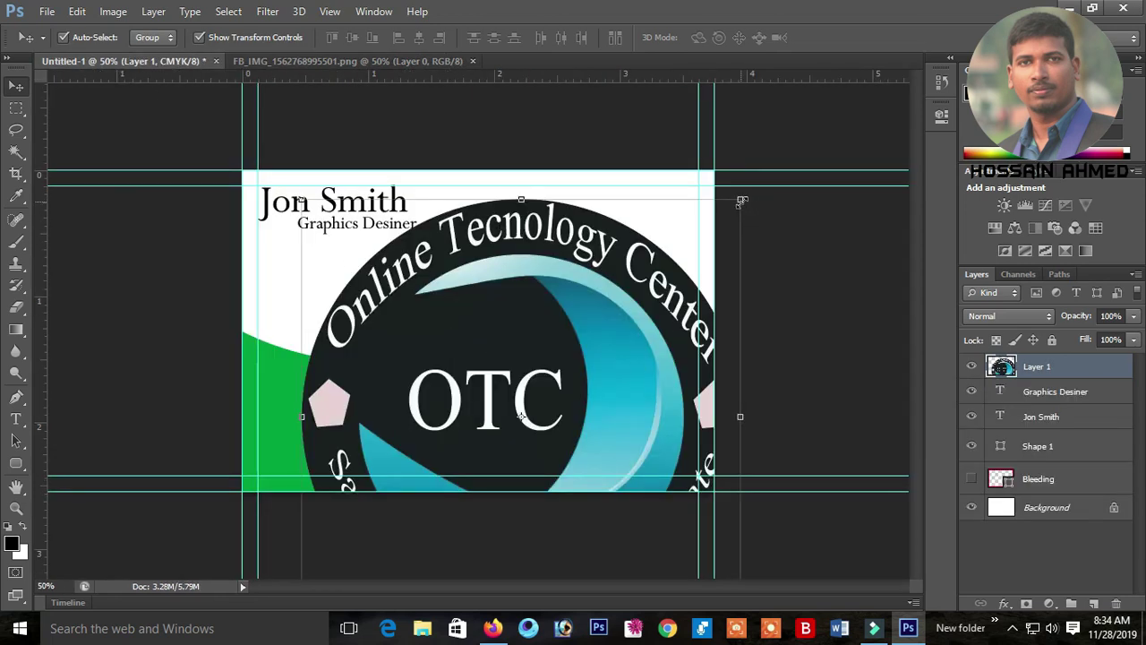
pyautogui.moveTo(742, 201)
pyautogui.mouseDown()
pyautogui.moveTo(504, 435)
pyautogui.moveTo(691, 162)
pyautogui.moveTo(583, 270)
pyautogui.mouseUp()
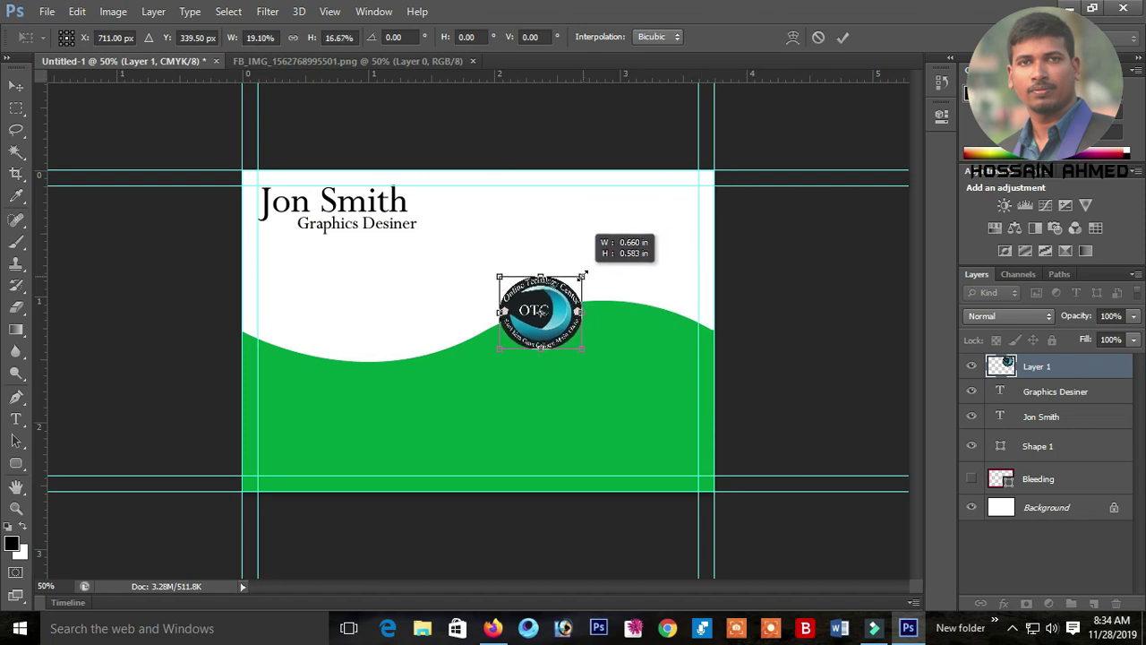
pyautogui.moveTo(566, 325); pyautogui.dragTo(667, 249)
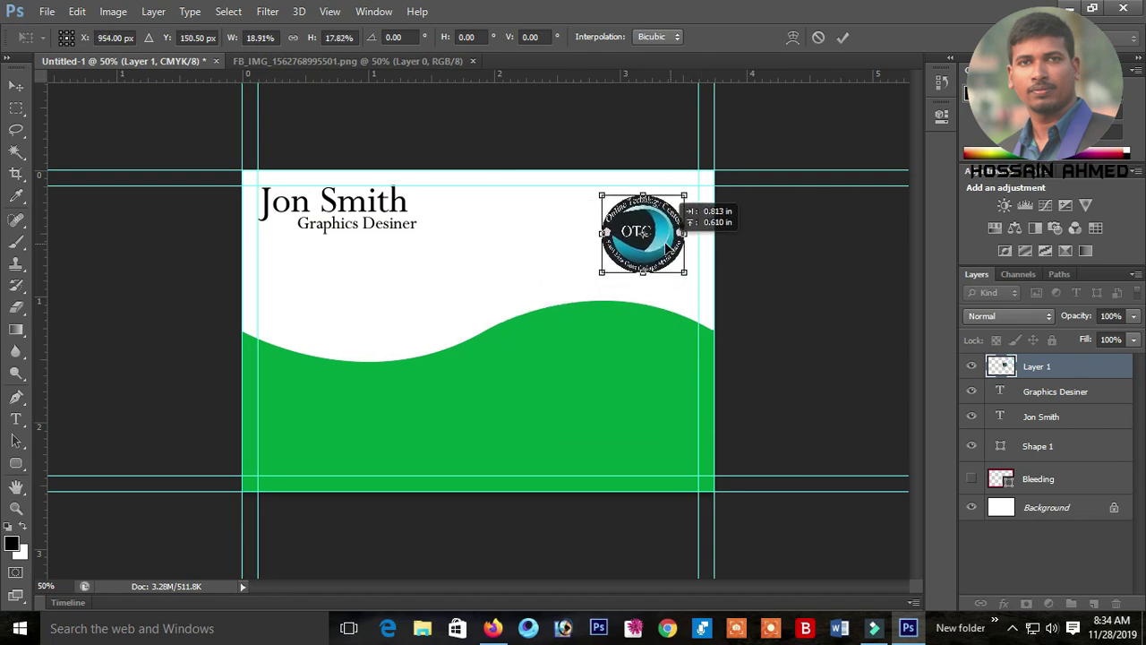
pyautogui.press('Return')
# Step: Enlarge the logo slightly and fine-tune its top-right position
pyautogui.click(623, 302)
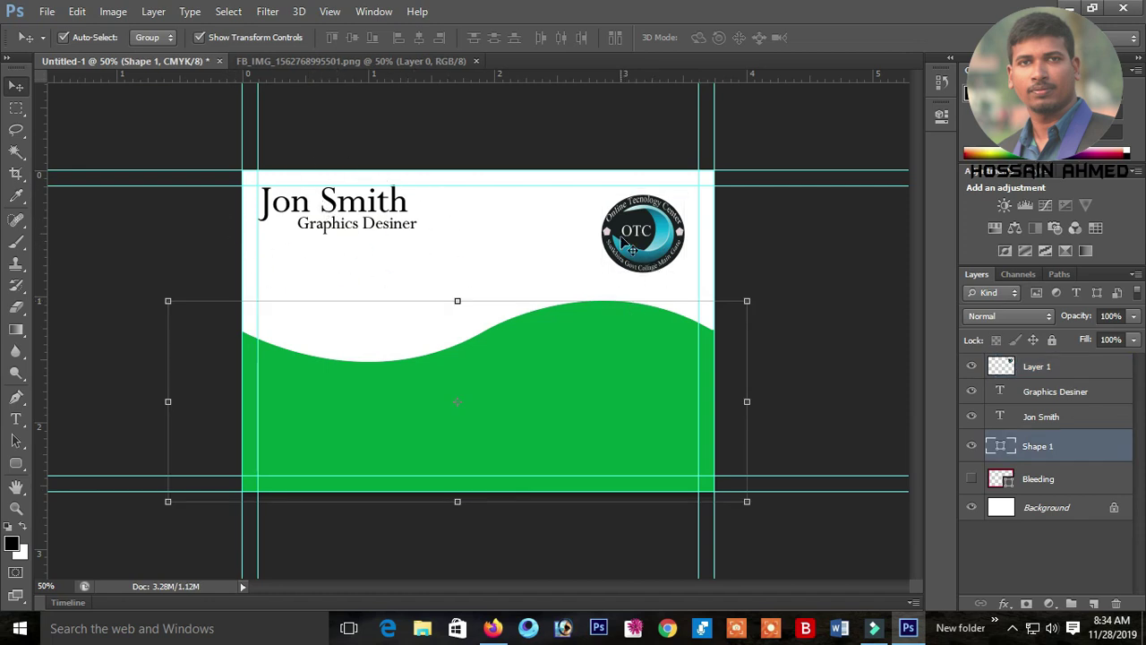
pyautogui.click(621, 243)
pyautogui.moveTo(601, 274); pyautogui.dragTo(575, 294)
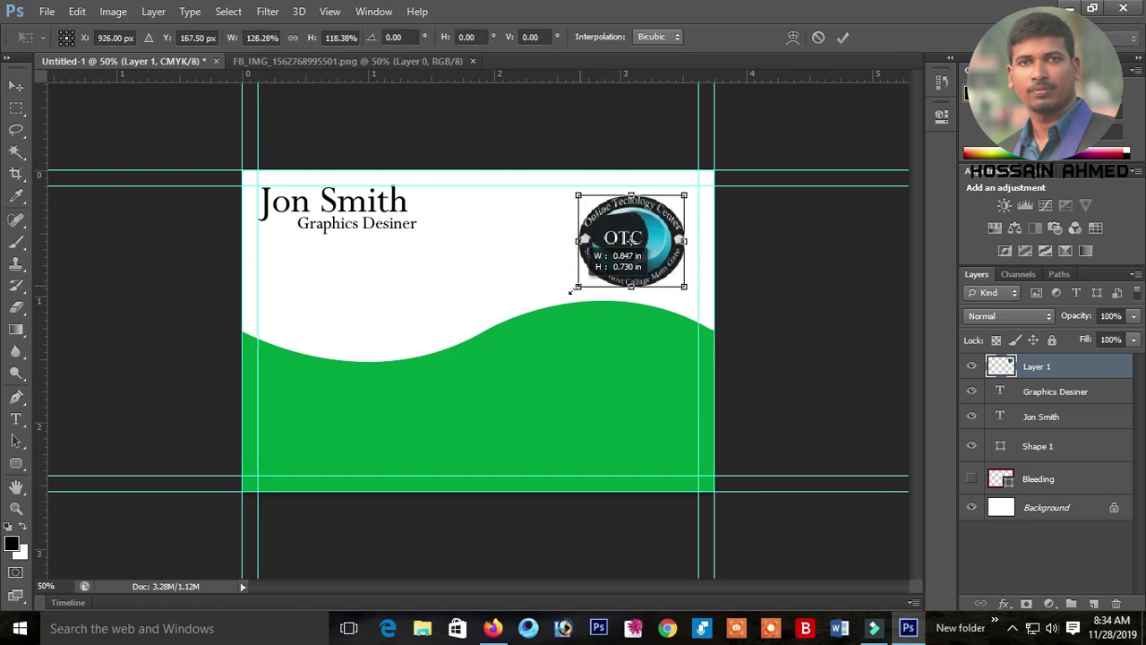
pyautogui.moveTo(647, 243); pyautogui.dragTo(662, 239)
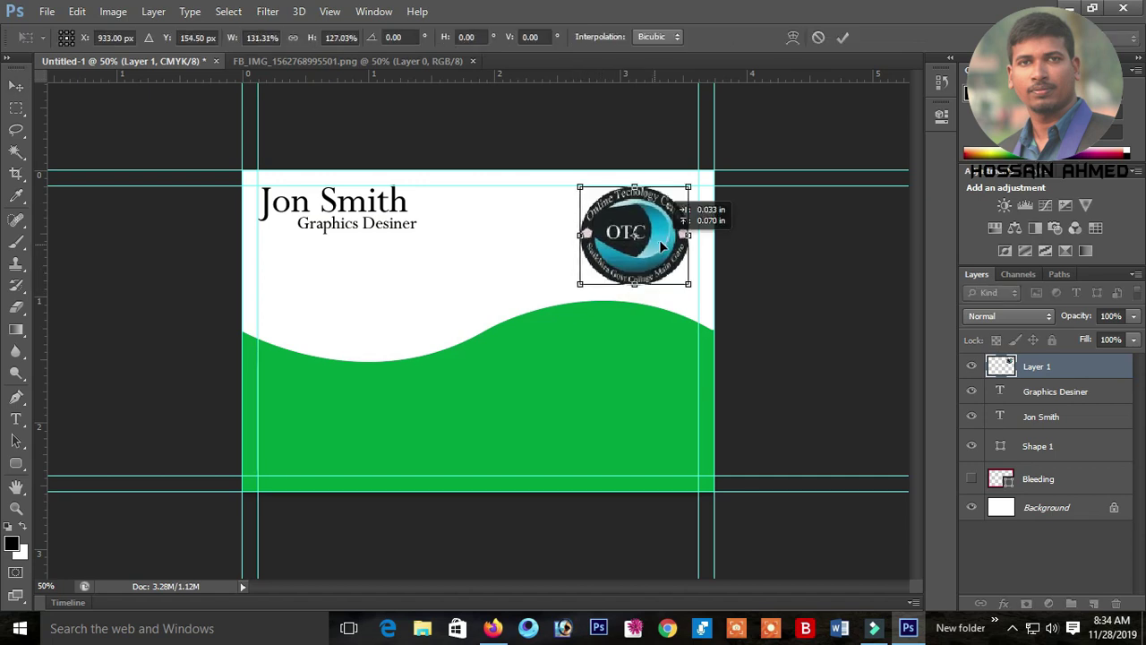
pyautogui.press('Return')
pyautogui.click(691, 373)
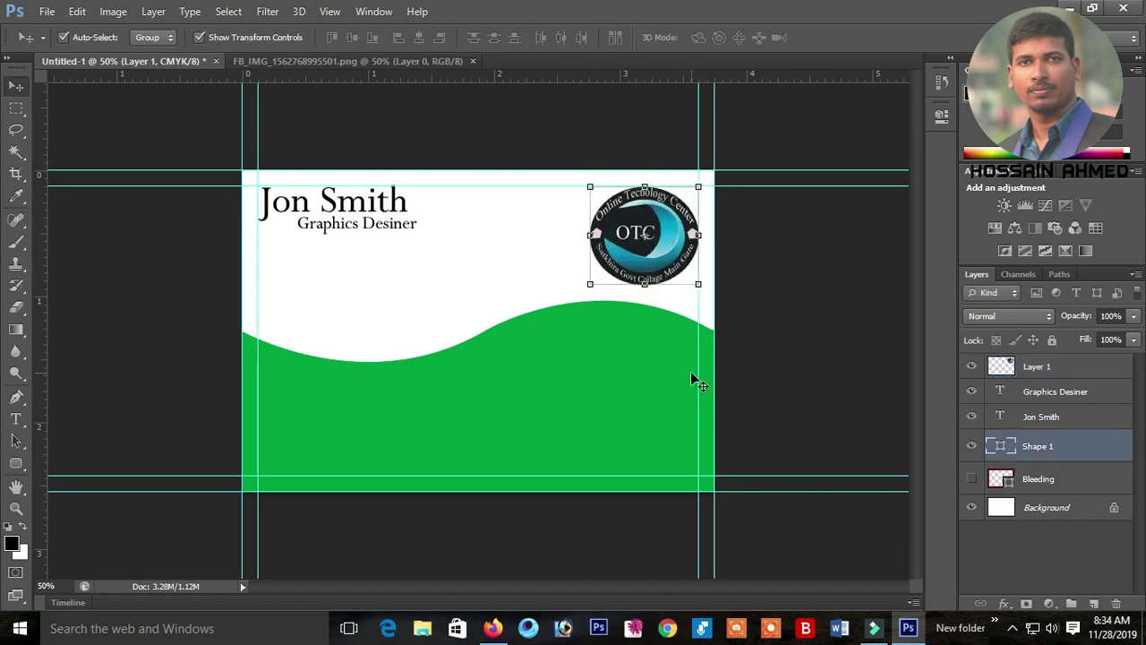
pyautogui.click(636, 233)
pyautogui.moveTo(634, 234); pyautogui.dragTo(630, 238)
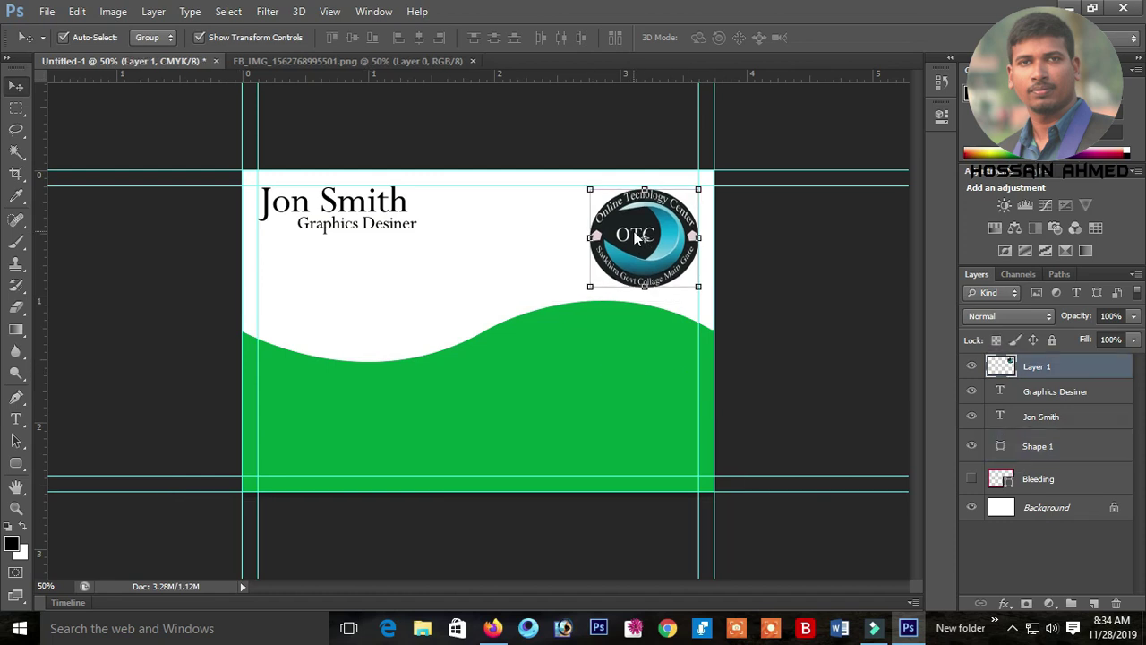
pyautogui.click(606, 412)
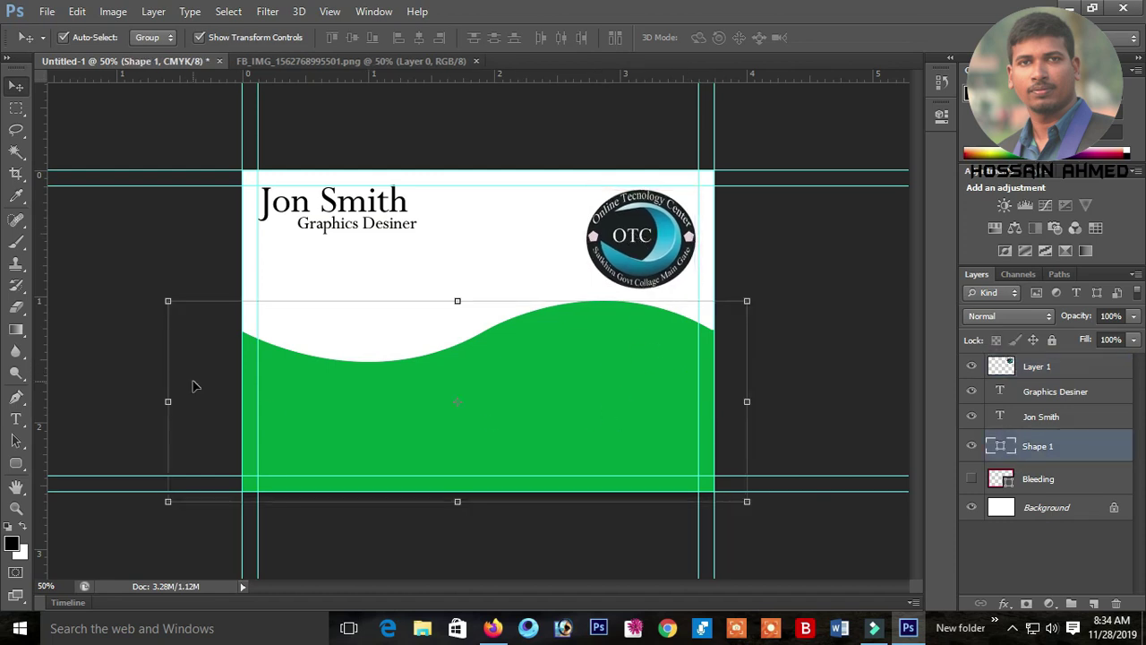
pyautogui.click(16, 418)
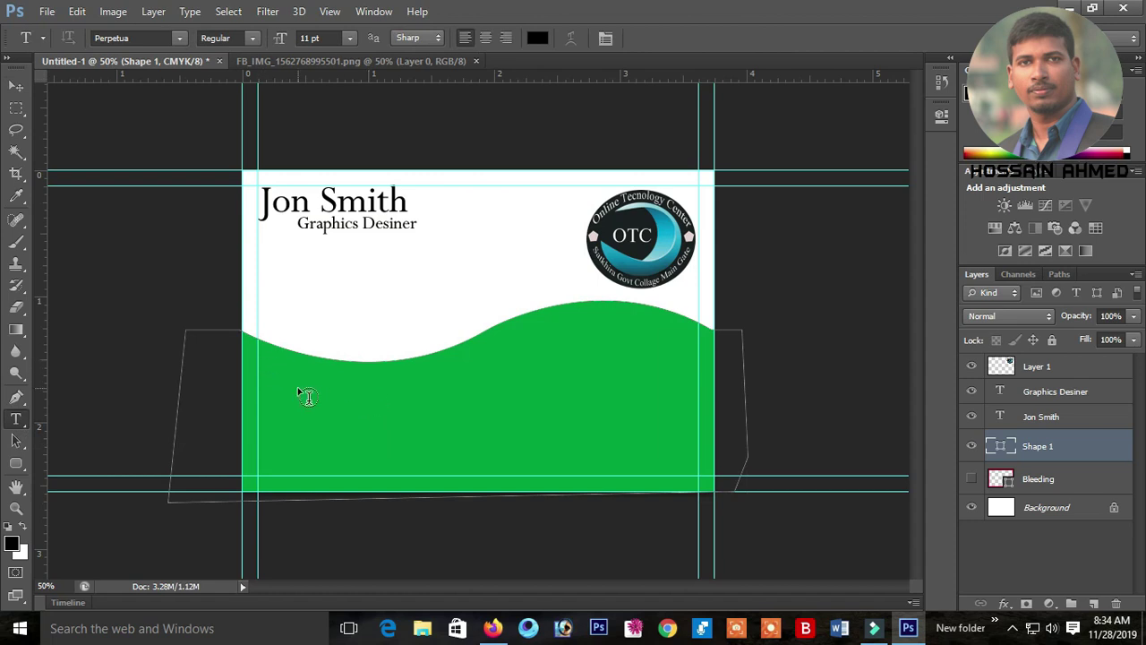
# Step: Search Google for Flaticon.com in Firefox and open the Flaticon site
pyautogui.click(493, 627)
pyautogui.click(350, 223)
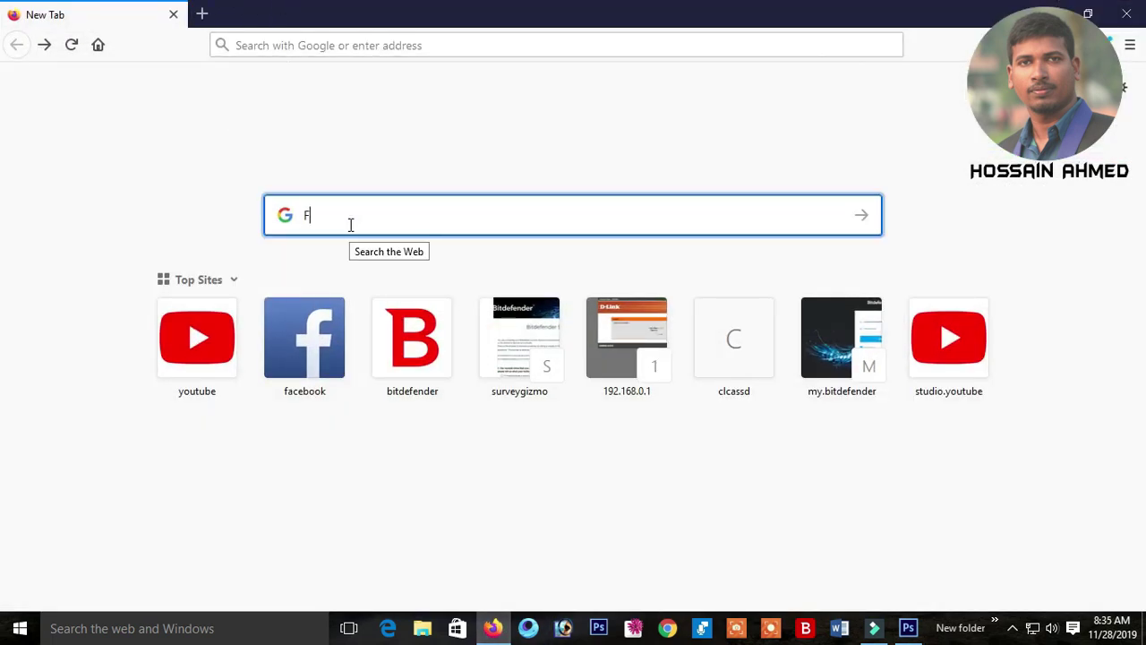
pyautogui.write('laticon')
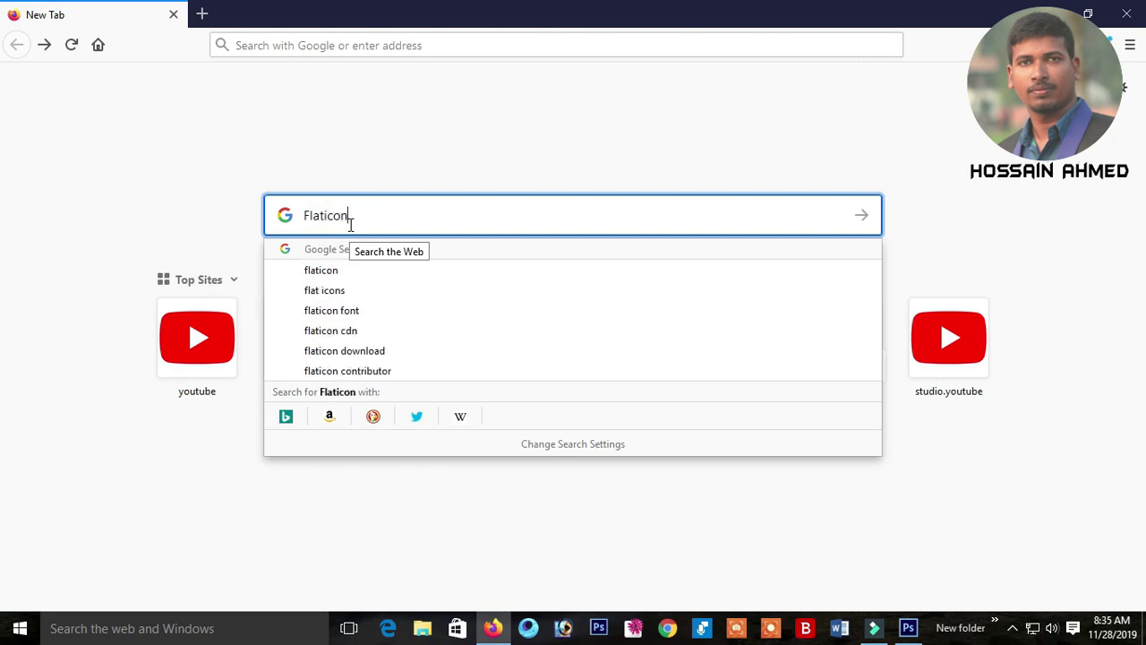
pyautogui.write('.com')
pyautogui.press('Return')
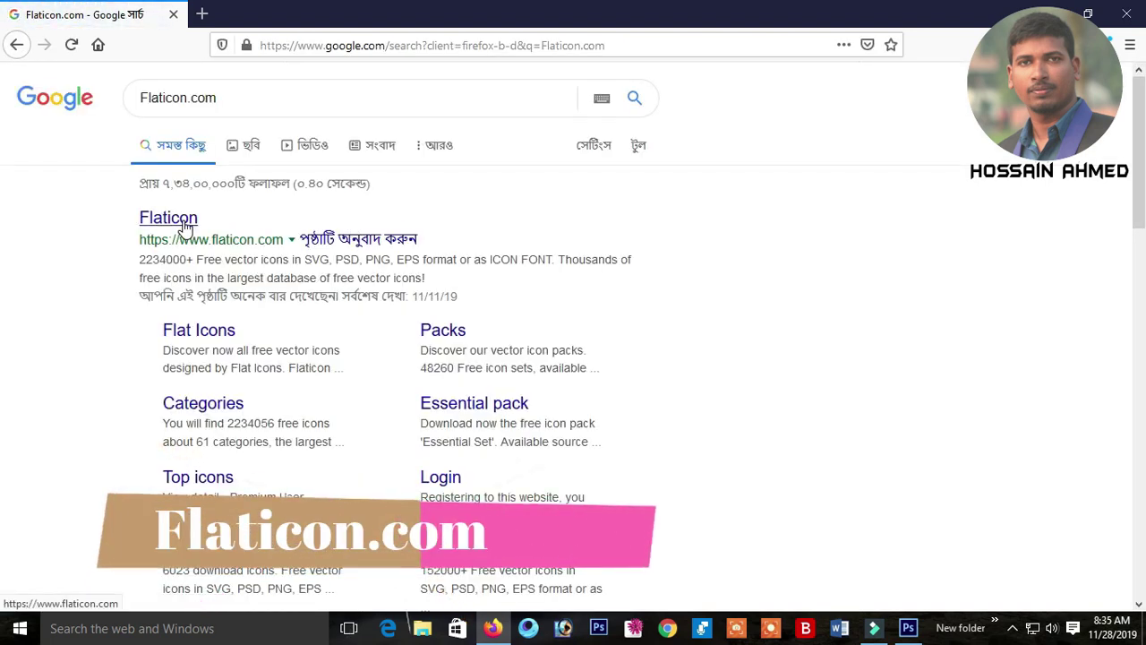
pyautogui.click(184, 222)
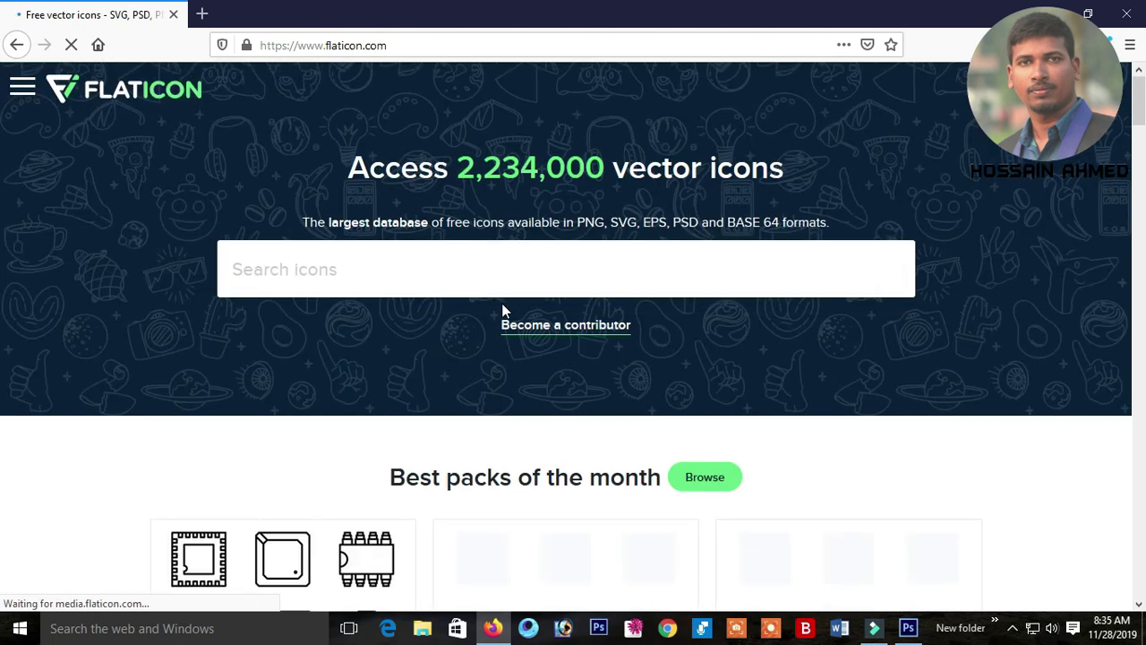
# Step: Search Flaticon for 'Phone' icons and dismiss the premium overlay
pyautogui.click(482, 279)
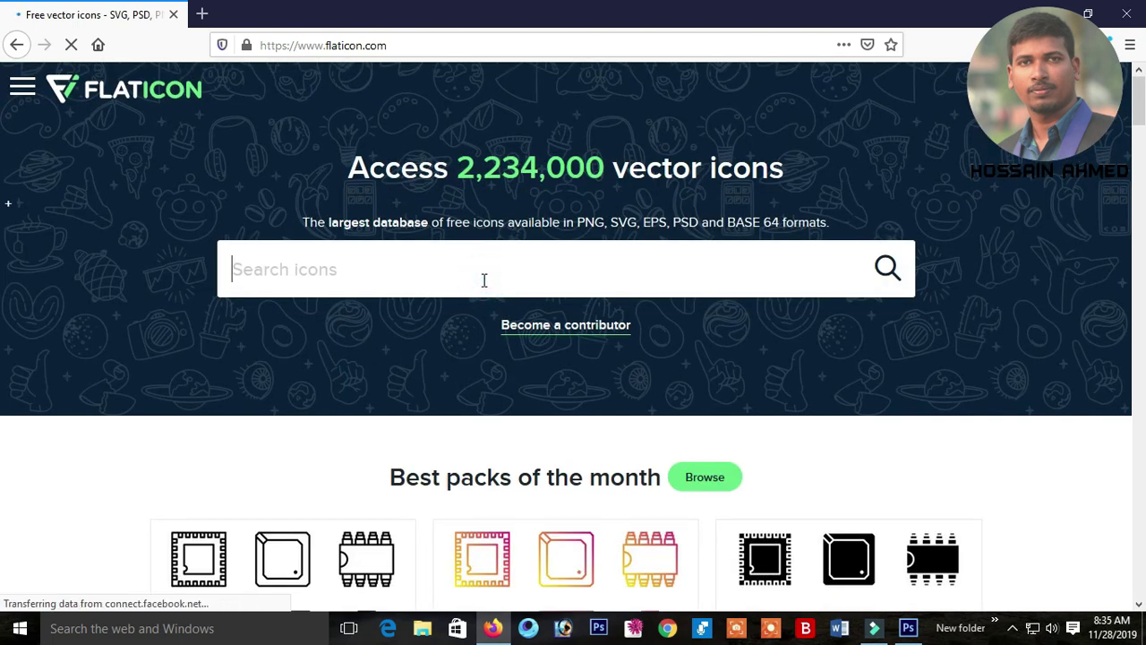
pyautogui.write('Ph')
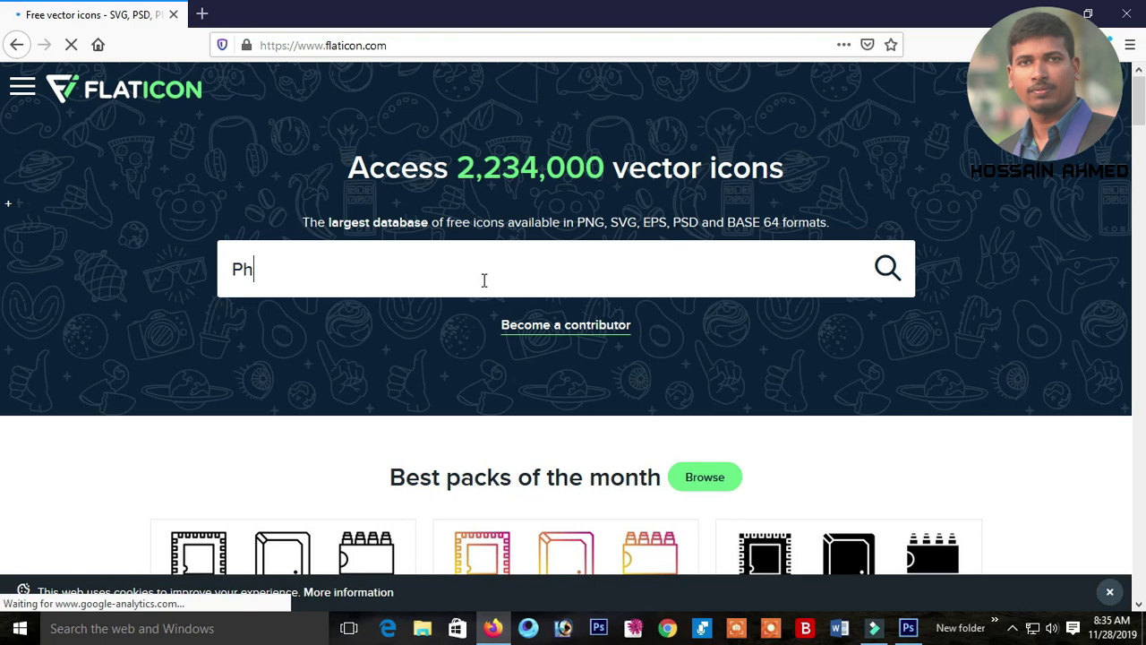
pyautogui.write('one')
pyautogui.press('Return')
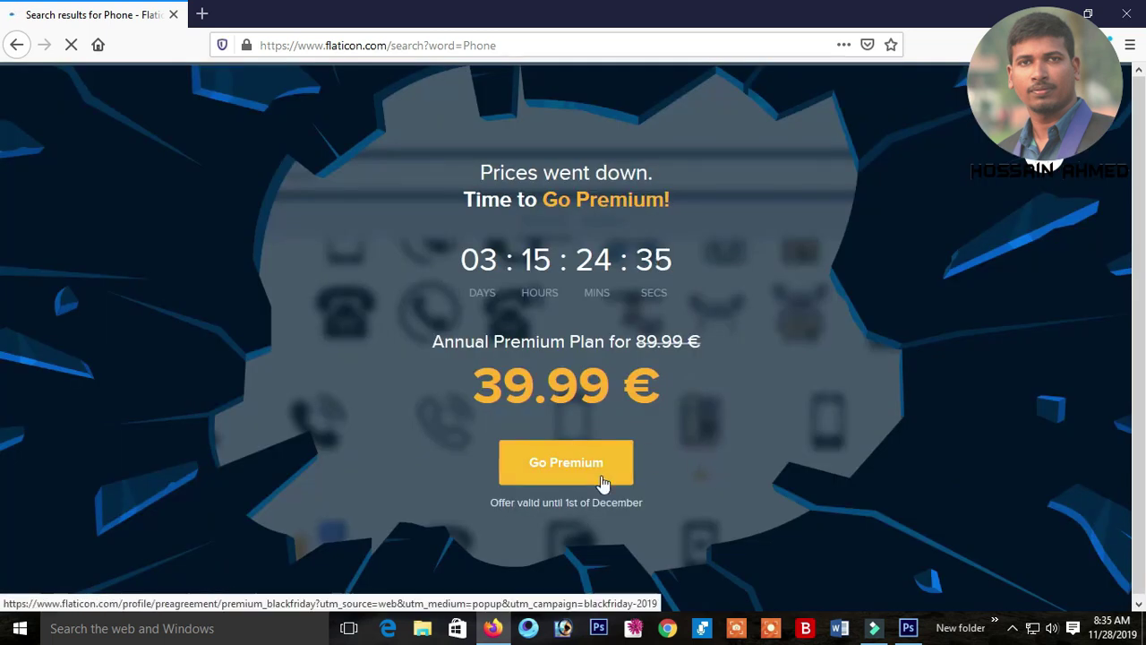
pyautogui.click(1018, 177)
pyautogui.moveTo(439, 420)
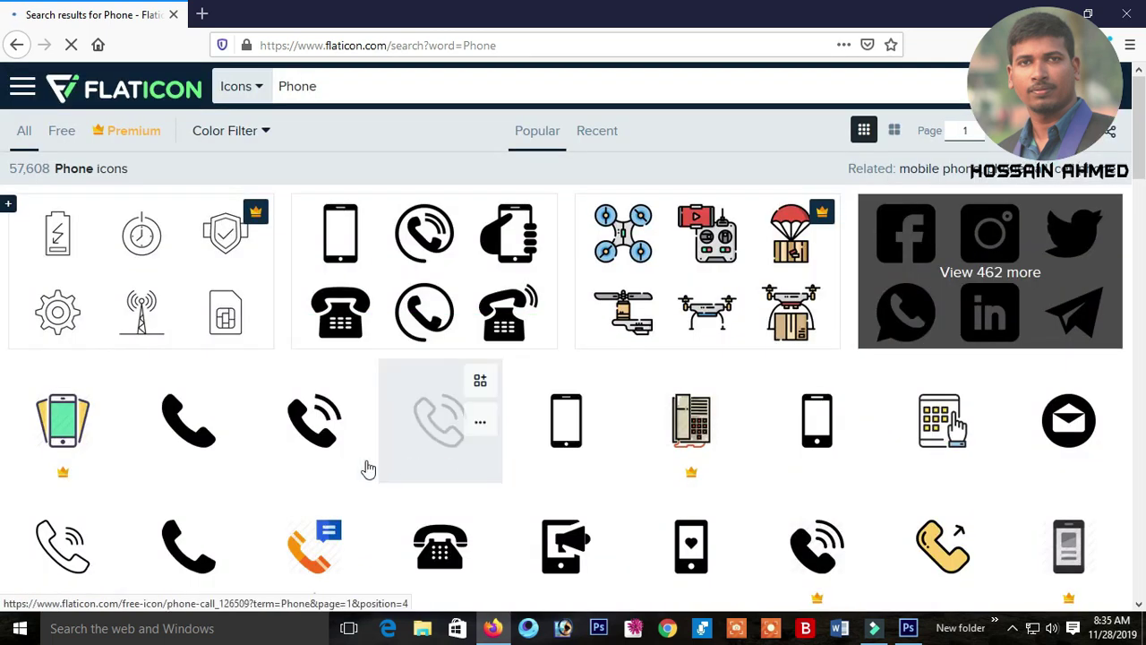
# Step: Download the outline phone icon as phone-call.png
pyautogui.click(482, 423)
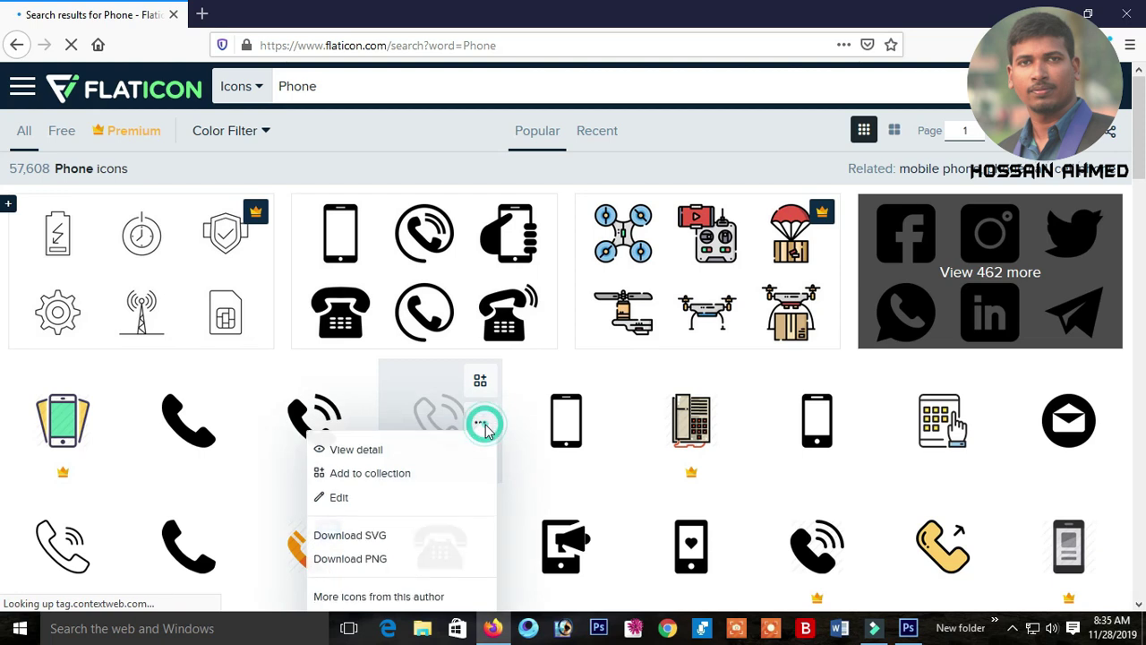
pyautogui.click(352, 562)
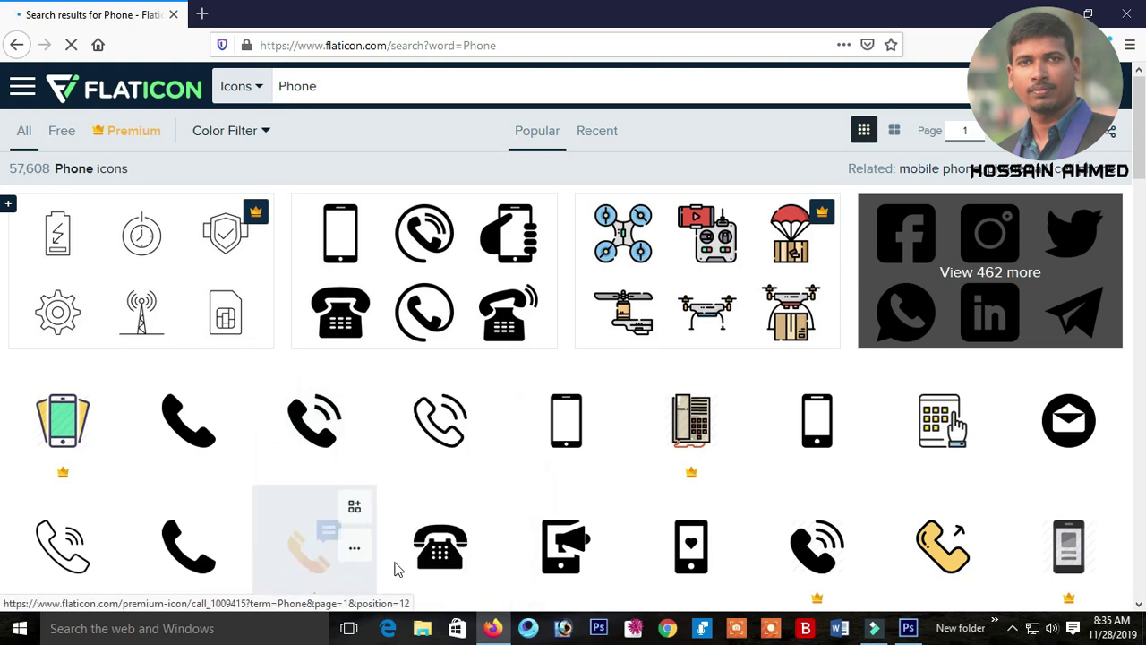
pyautogui.click(489, 434)
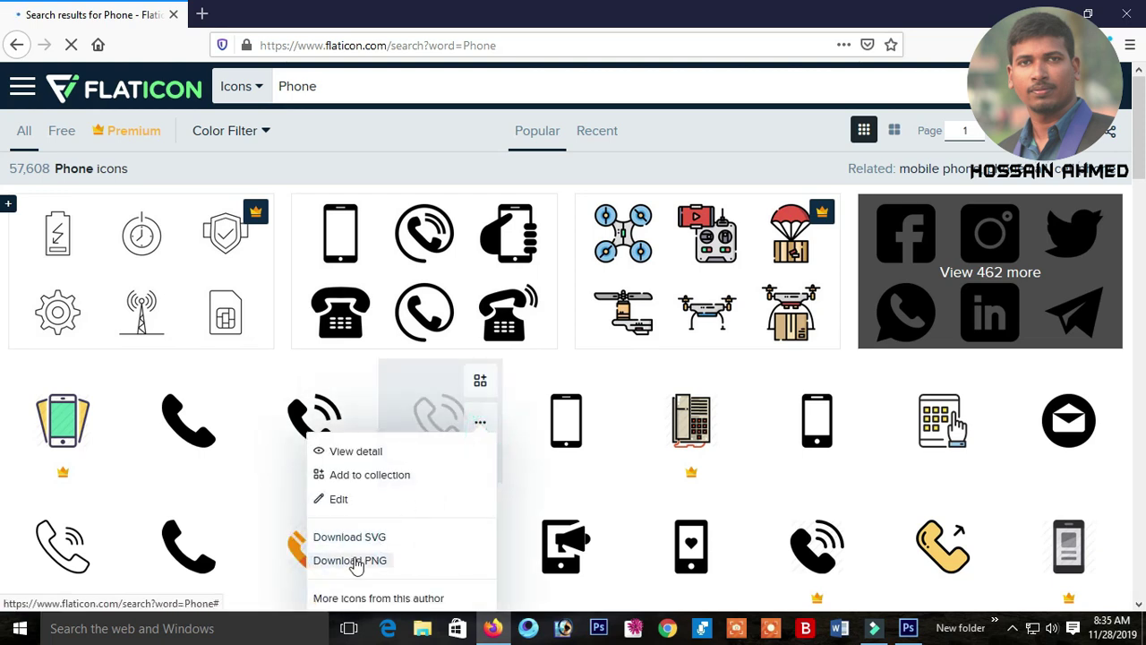
pyautogui.click(348, 556)
pyautogui.click(717, 403)
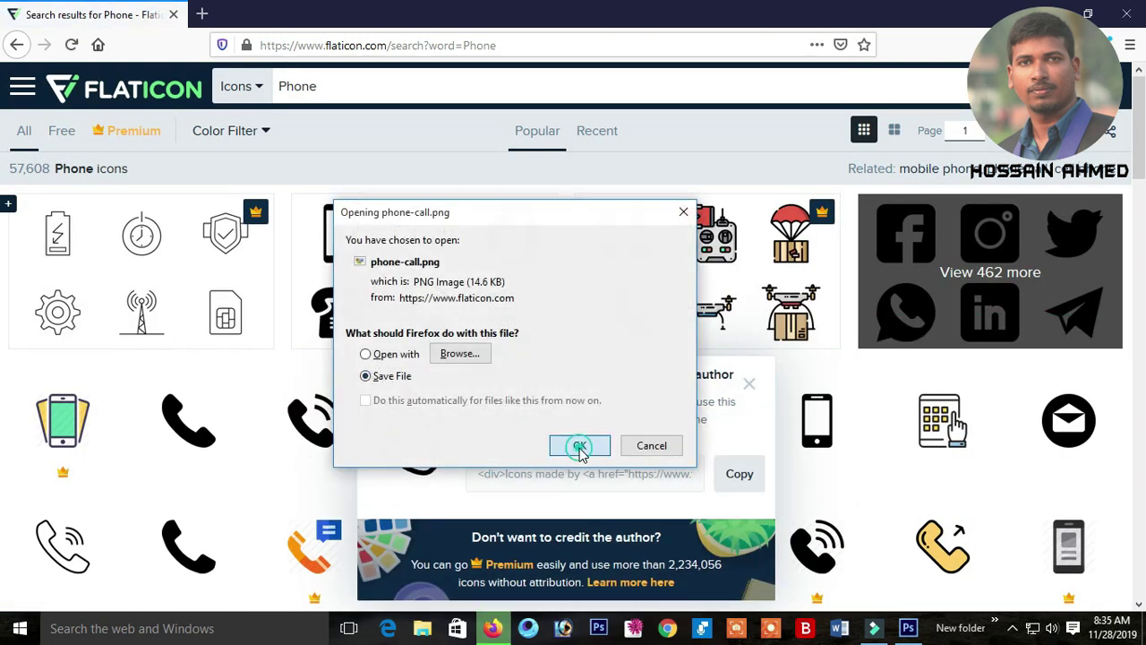
pyautogui.click(579, 445)
pyautogui.doubleClick(412, 84)
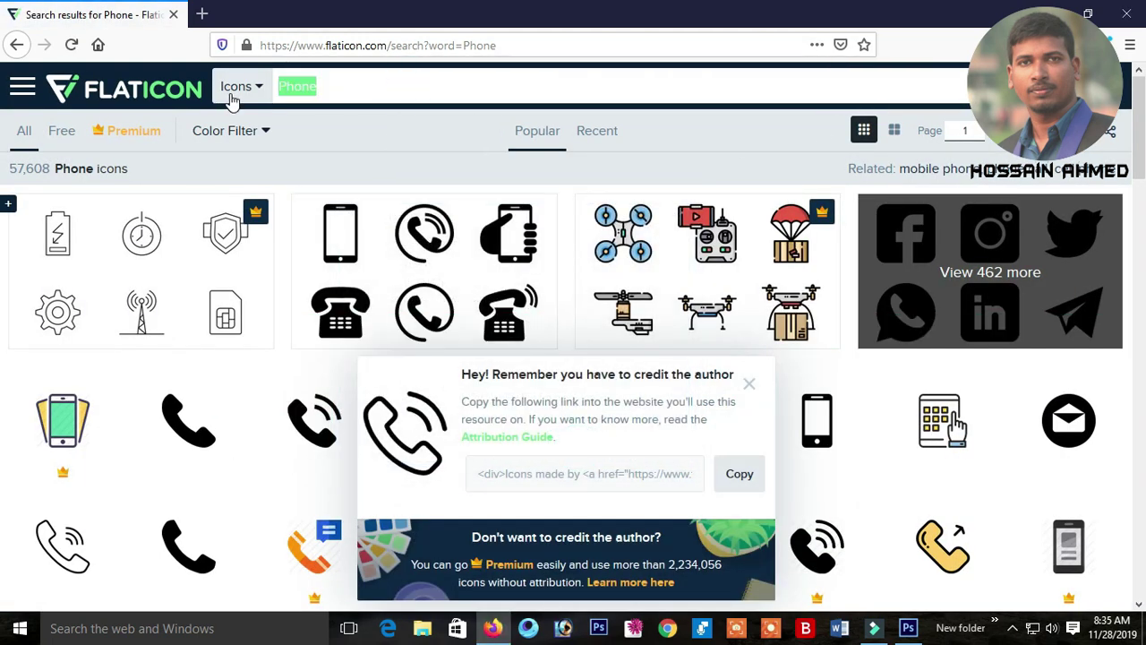
# Step: Search 'Email' icons and download the outline envelope as email.png
pyautogui.write('Email')
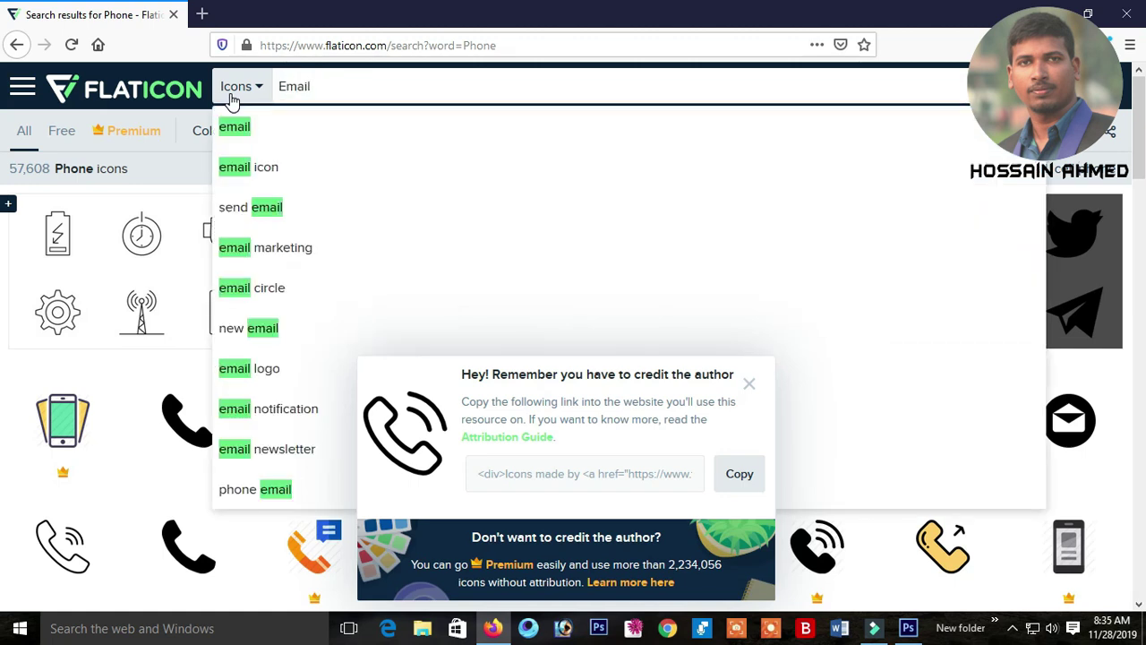
pyautogui.press('Return')
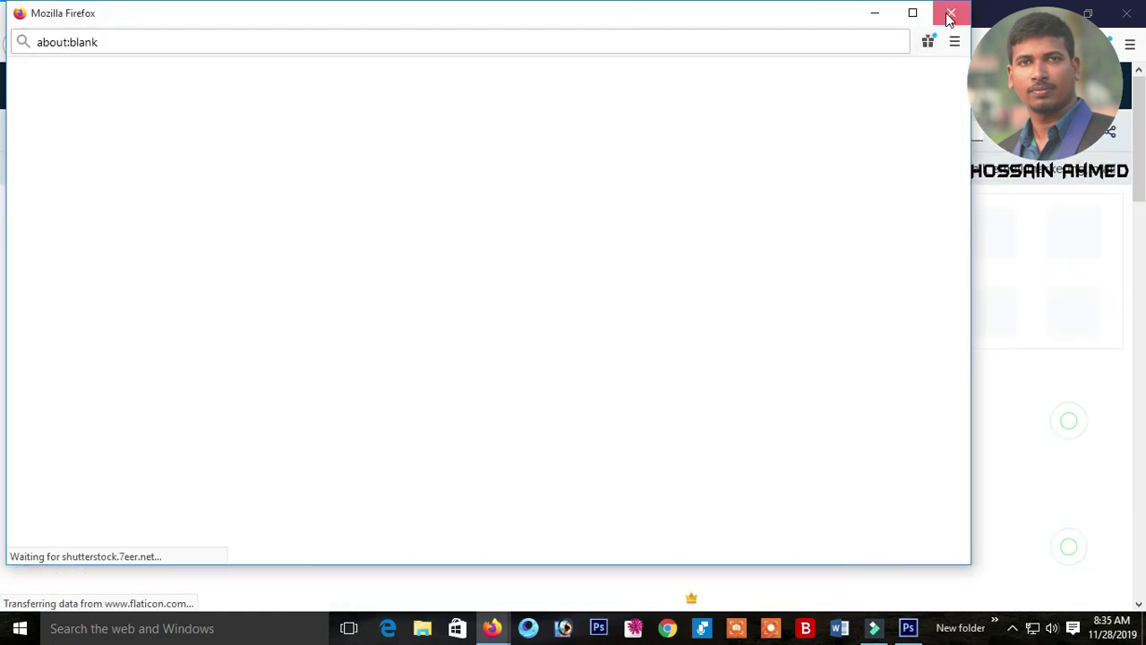
pyautogui.click(951, 13)
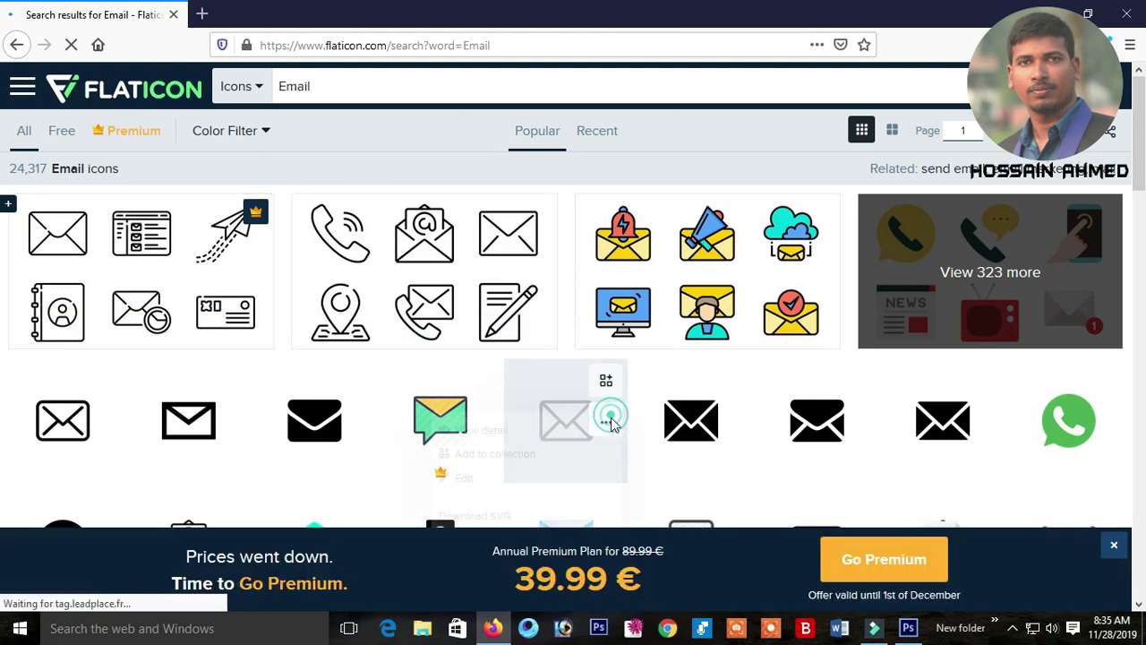
pyautogui.click(606, 419)
pyautogui.scroll(-5, 502, 501)
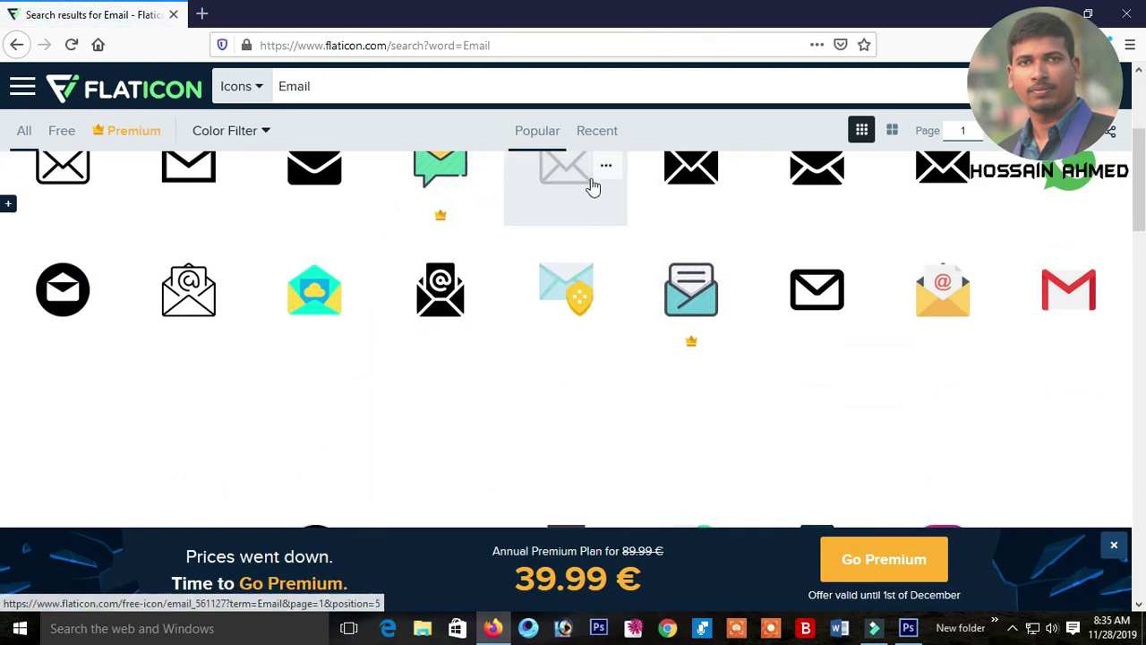
pyautogui.click(605, 172)
pyautogui.click(514, 306)
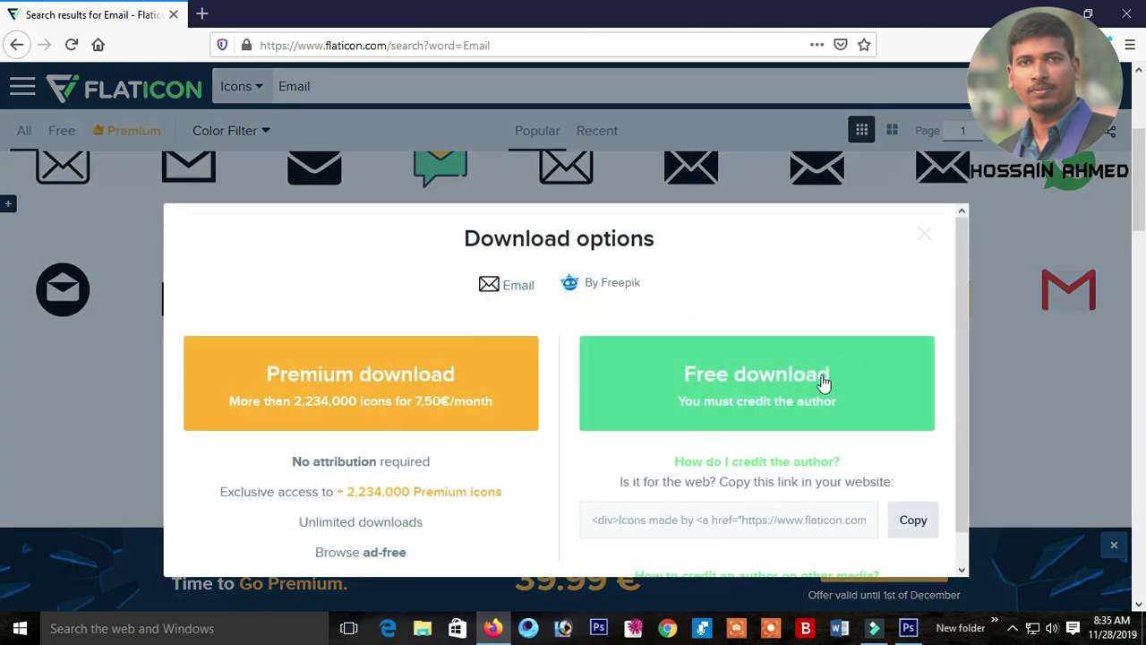
pyautogui.click(772, 390)
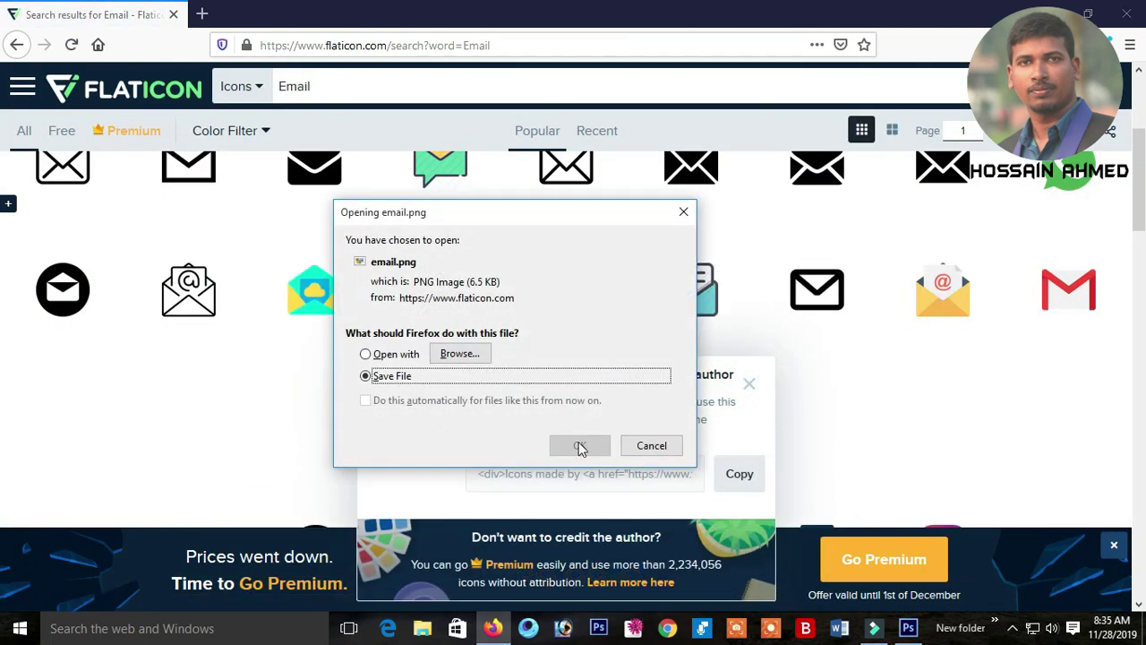
pyautogui.click(580, 446)
# Step: Search 'Location' icons and download the outlined pin as placeholder.png
pyautogui.moveTo(340, 71); pyautogui.dragTo(258, 78)
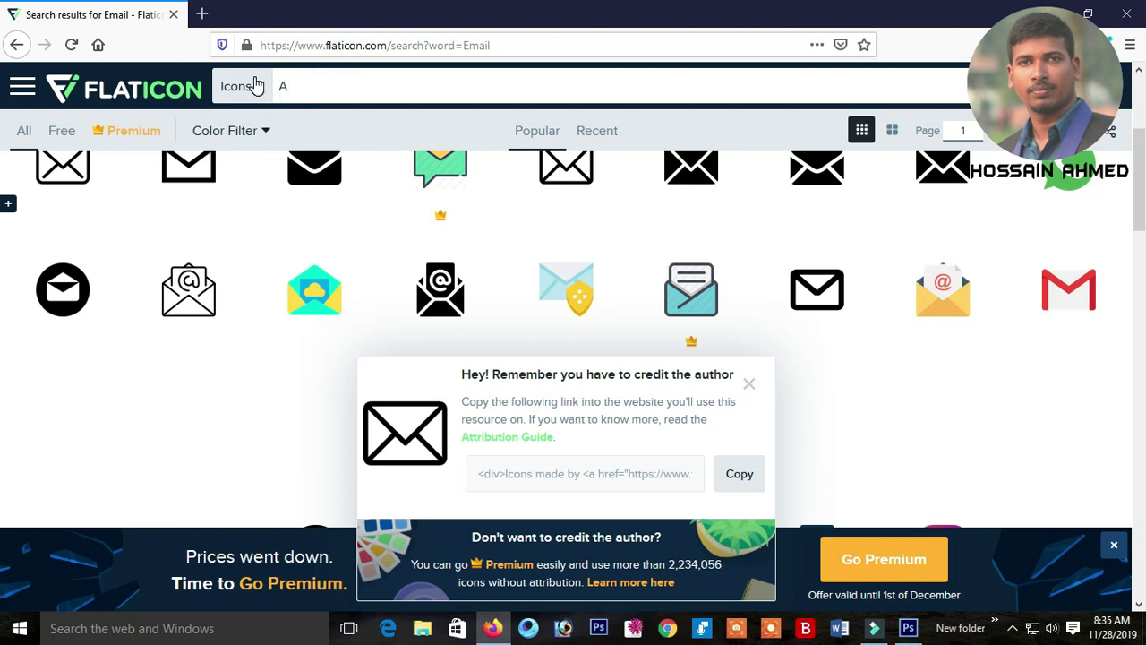
pyautogui.write('calion')
pyautogui.press('Return')
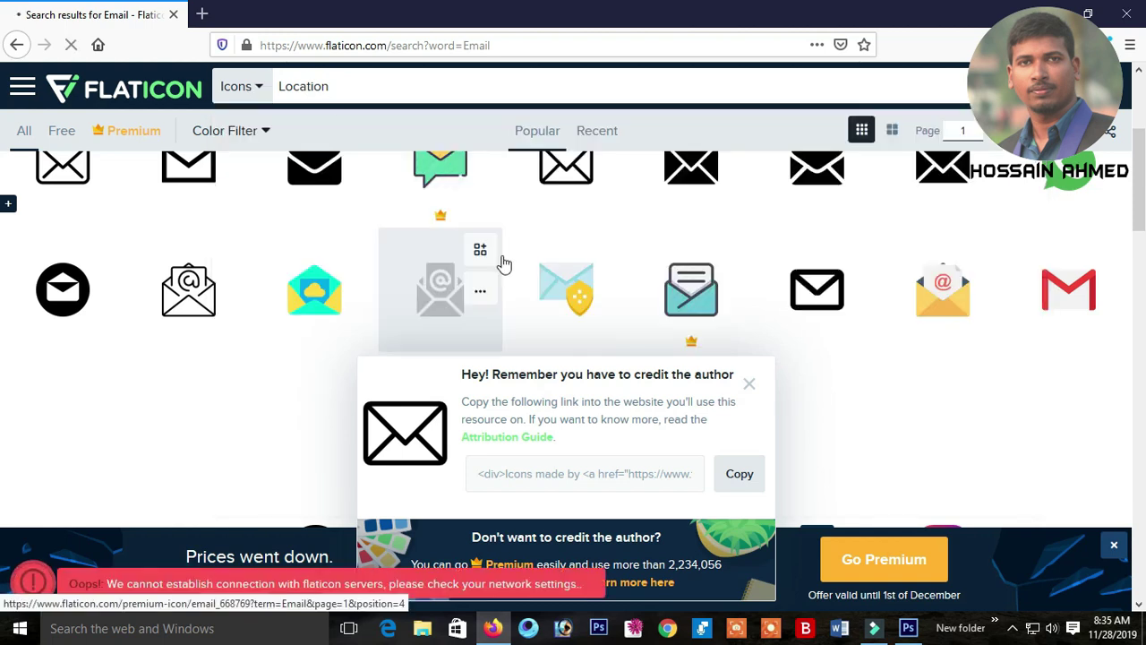
pyautogui.scroll(-2, 371, 376)
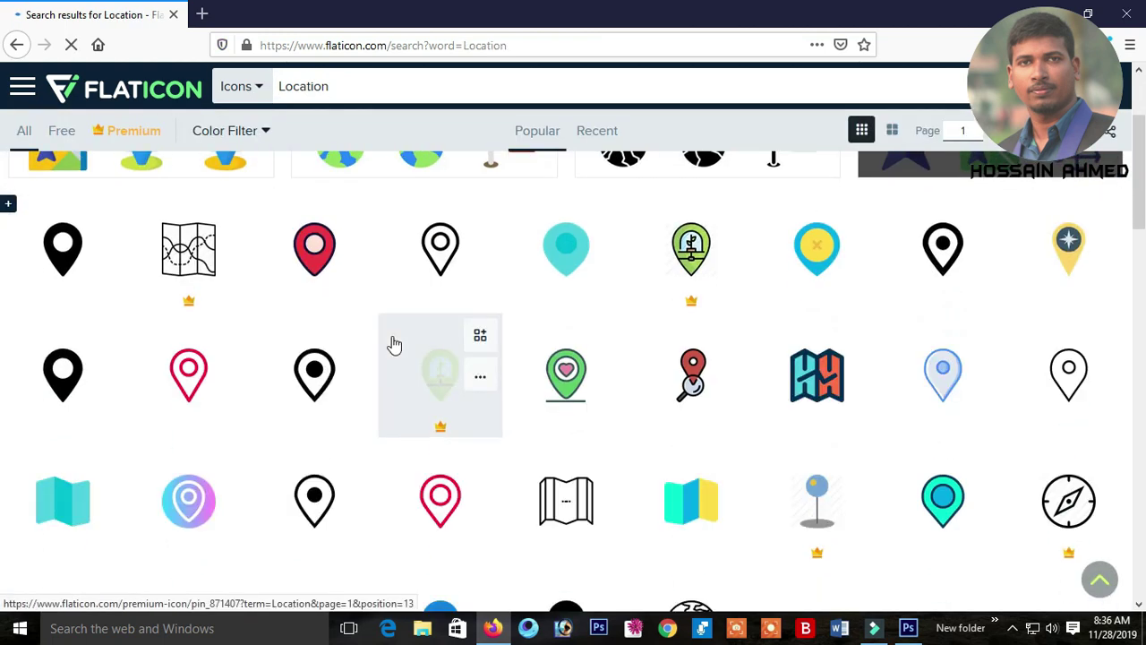
pyautogui.click(477, 249)
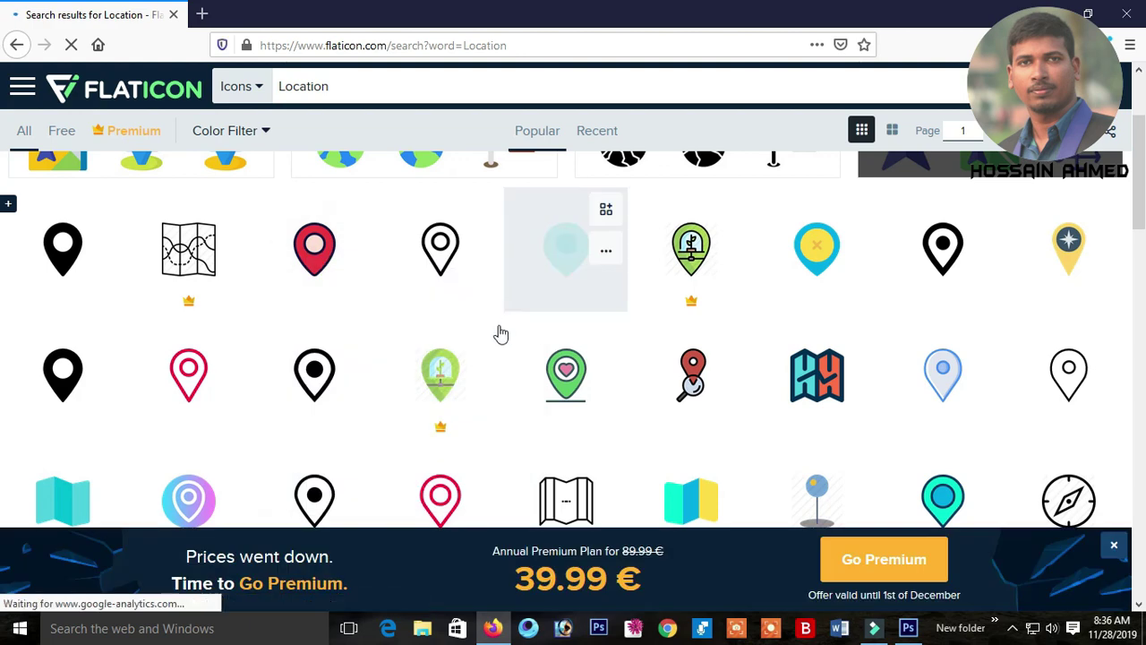
pyautogui.click(483, 248)
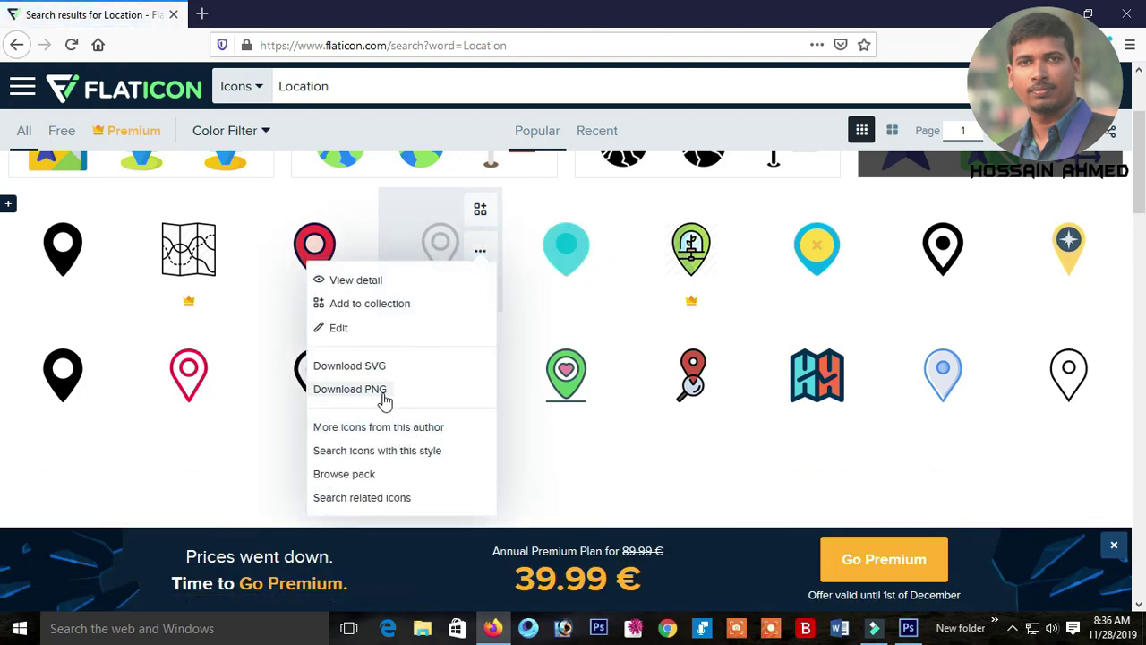
pyautogui.click(383, 394)
pyautogui.click(696, 383)
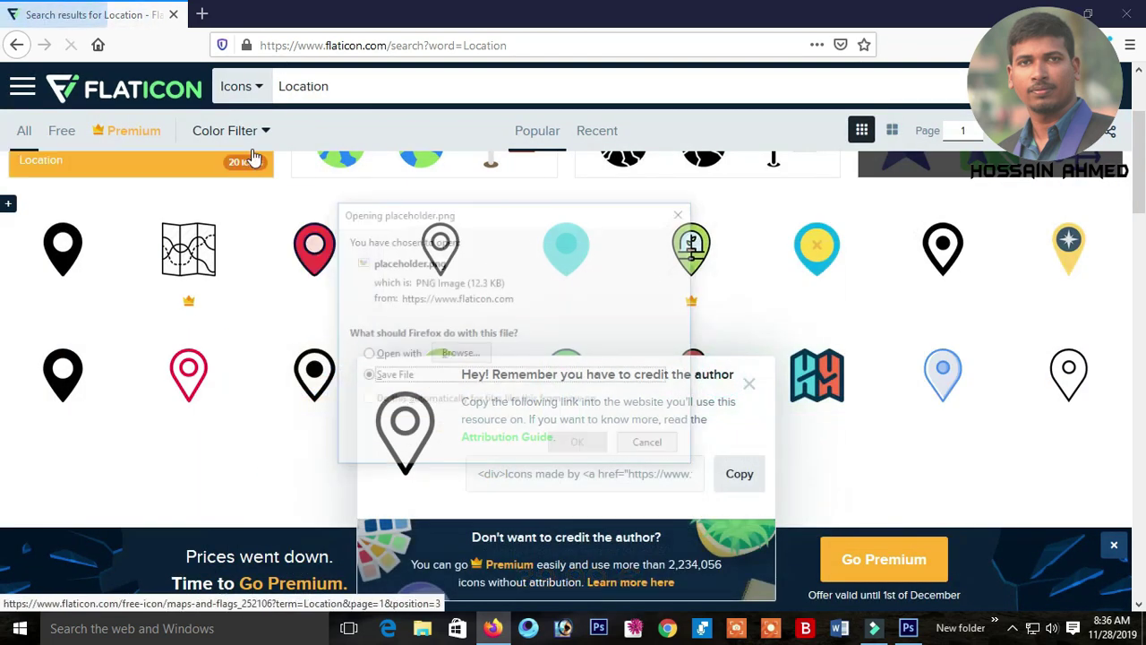
pyautogui.click(578, 448)
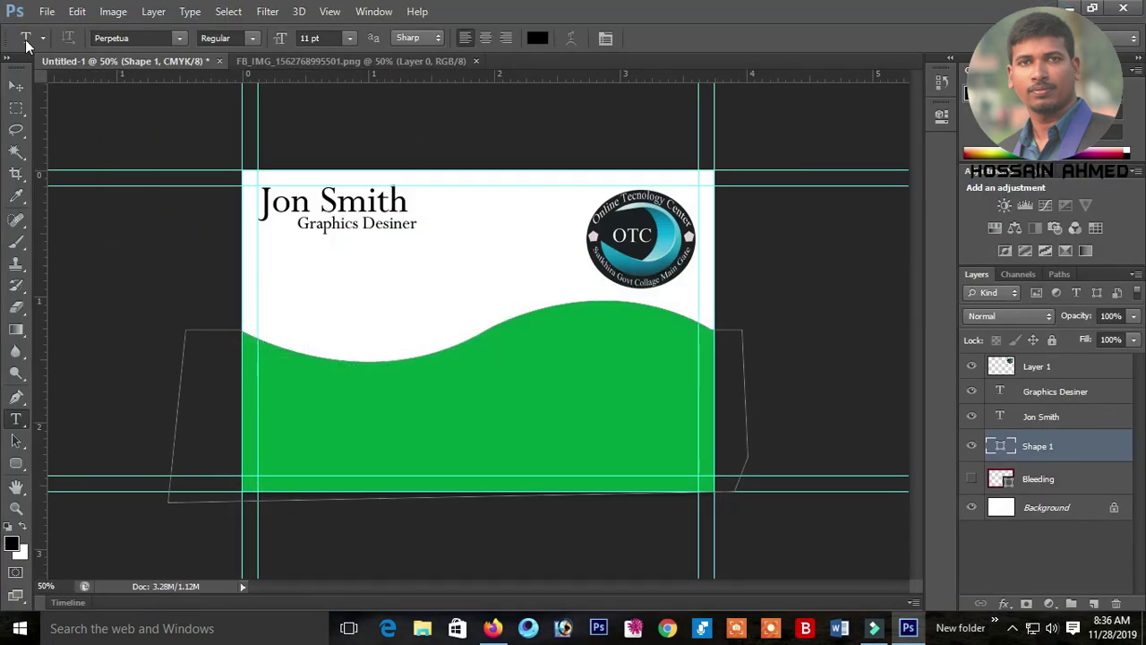
# Step: Open email.png, phone-call.png and placeholder.png together from the Downloads folder
pyautogui.click(40, 15)
pyautogui.click(56, 43)
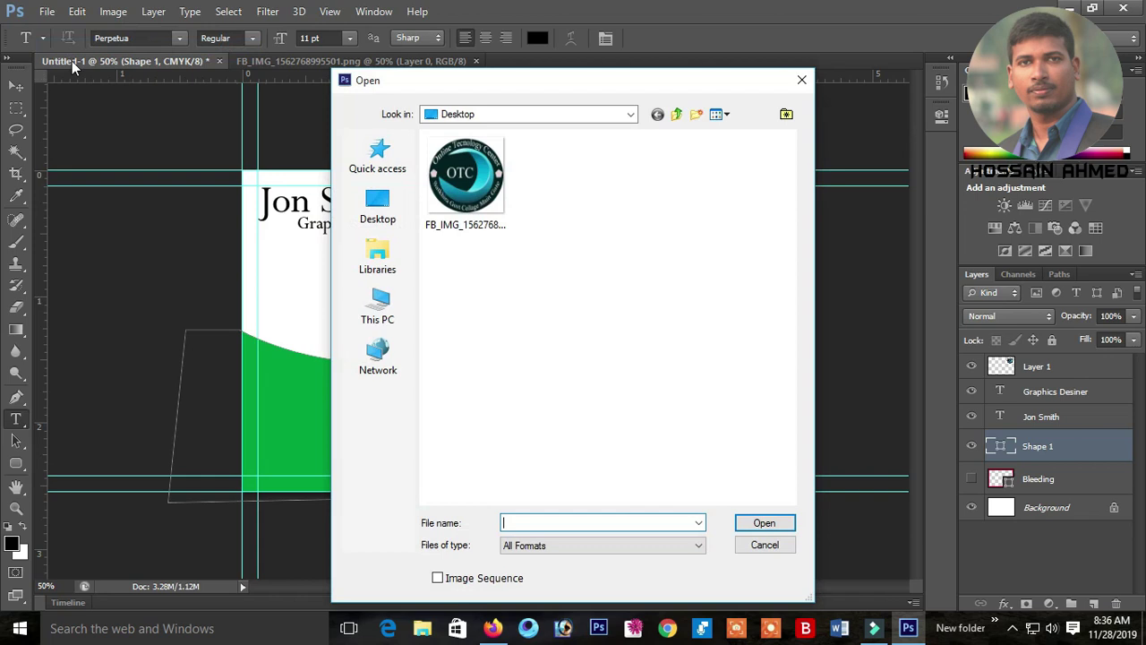
pyautogui.click(378, 258)
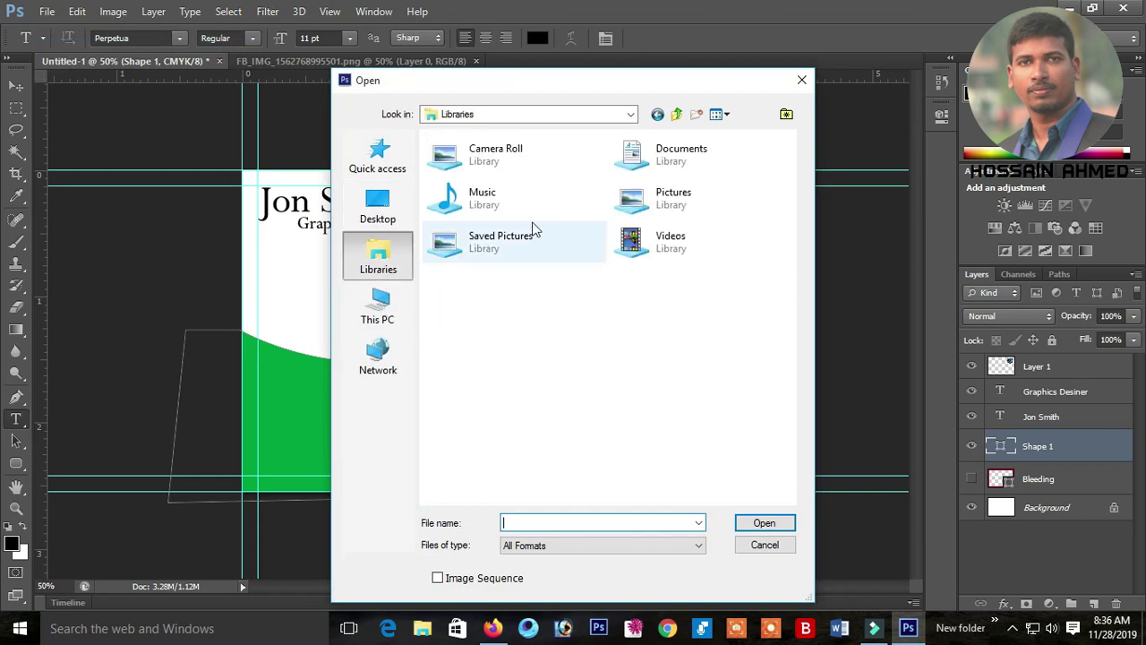
pyautogui.click(378, 304)
pyautogui.click(377, 157)
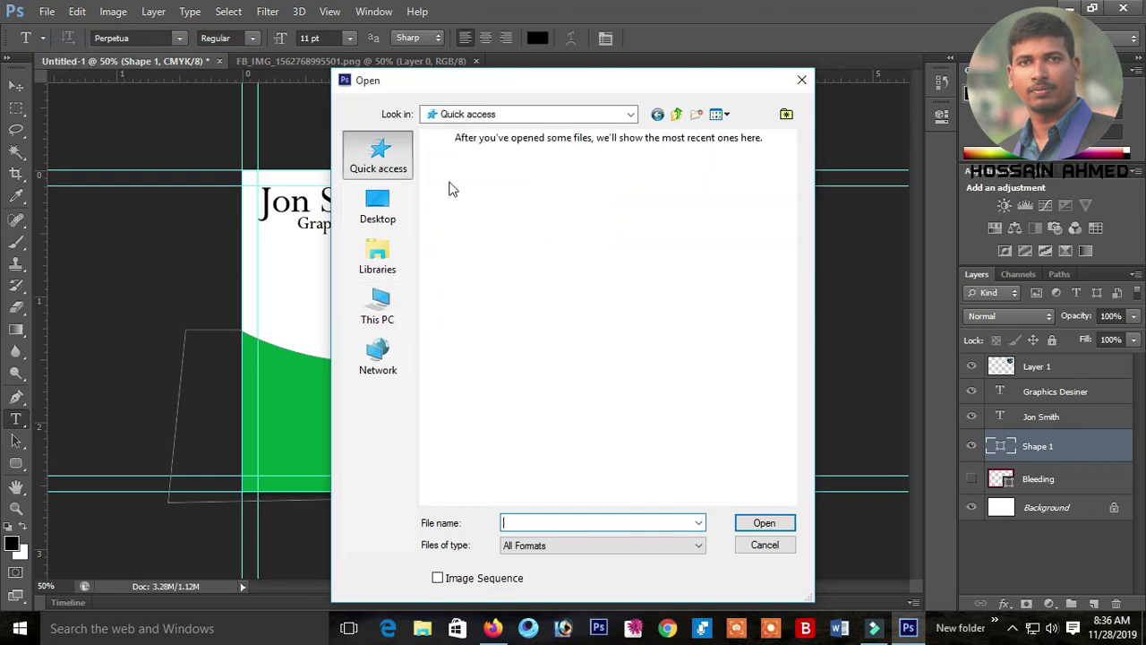
pyautogui.doubleClick(581, 221)
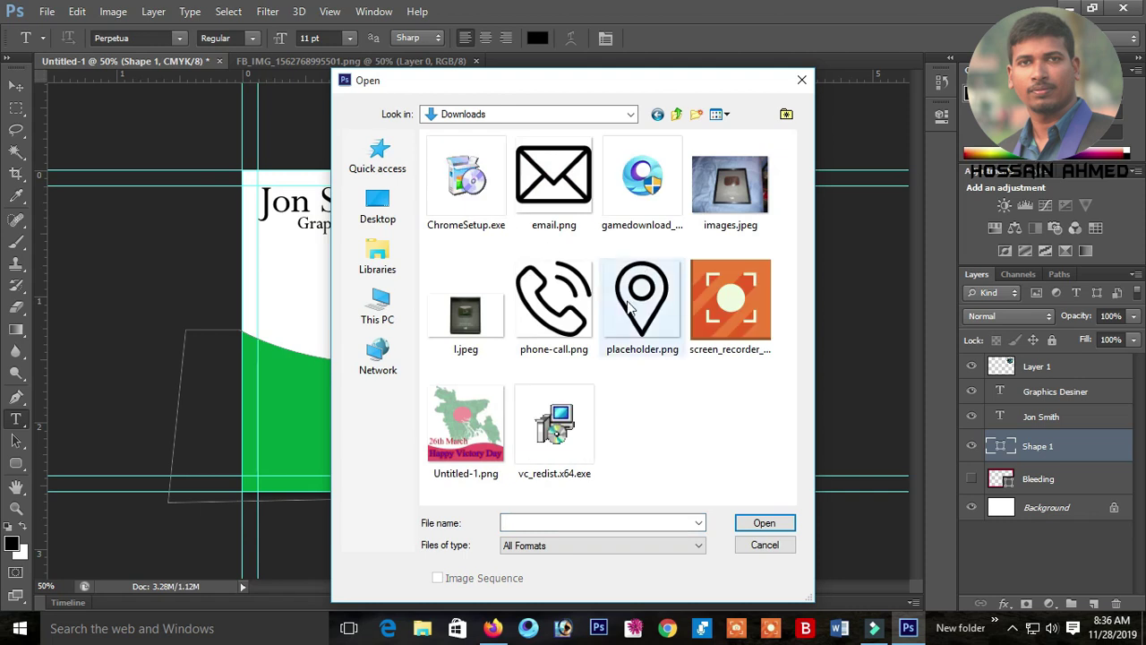
pyautogui.click(629, 307)
pyautogui.click(578, 309)
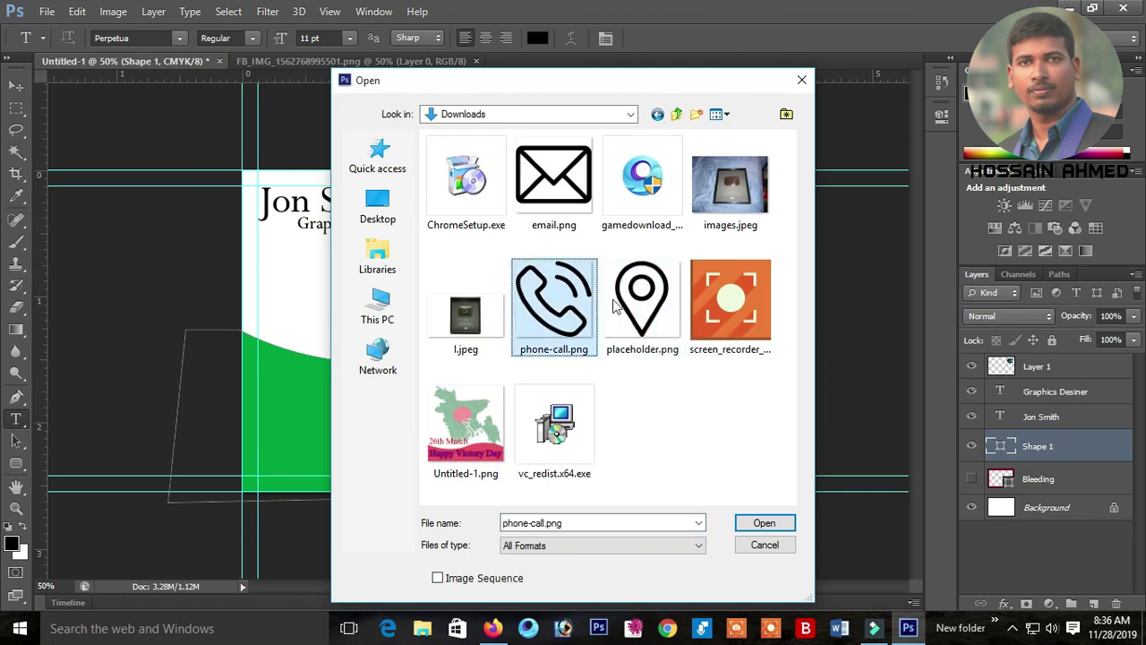
pyautogui.keyDown('ctrl'); pyautogui.click(639, 307); pyautogui.keyUp('ctrl')
pyautogui.keyDown('ctrl'); pyautogui.click(554, 179); pyautogui.keyUp('ctrl')
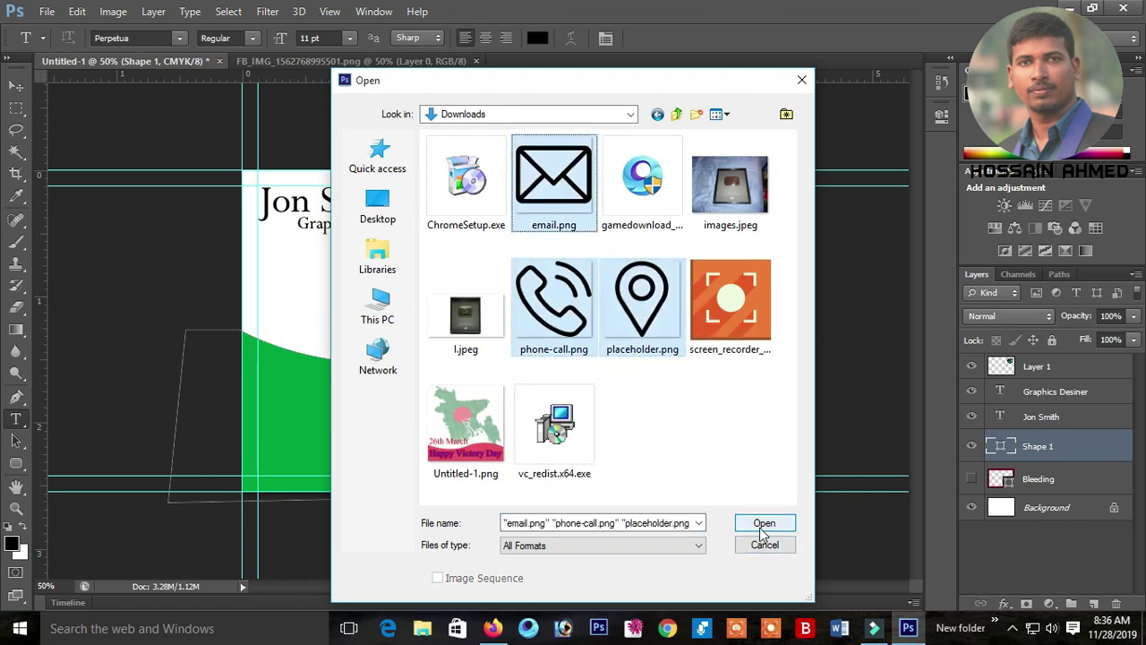
pyautogui.click(761, 526)
# Step: Bring the pin icon onto the card's lower-left and size it
pyautogui.press('v')
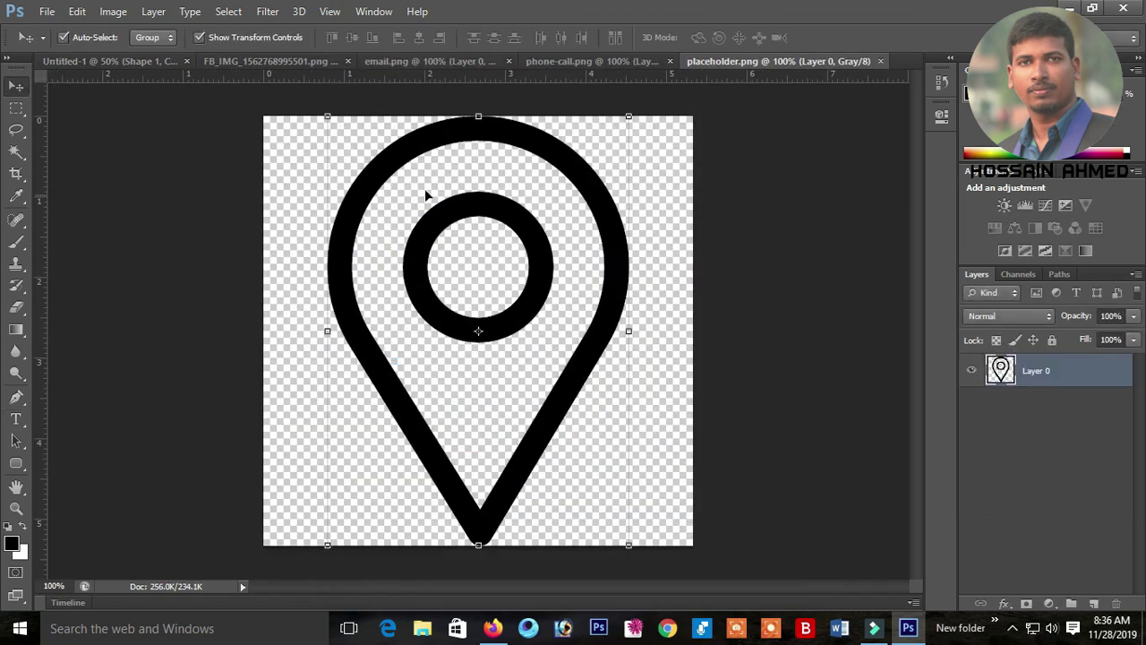
pyautogui.moveTo(431, 151)
pyautogui.mouseDown()
pyautogui.moveTo(394, 412)
pyautogui.moveTo(334, 541)
pyautogui.moveTo(292, 411)
pyautogui.moveTo(290, 442)
pyautogui.mouseUp()
pyautogui.press('Return')
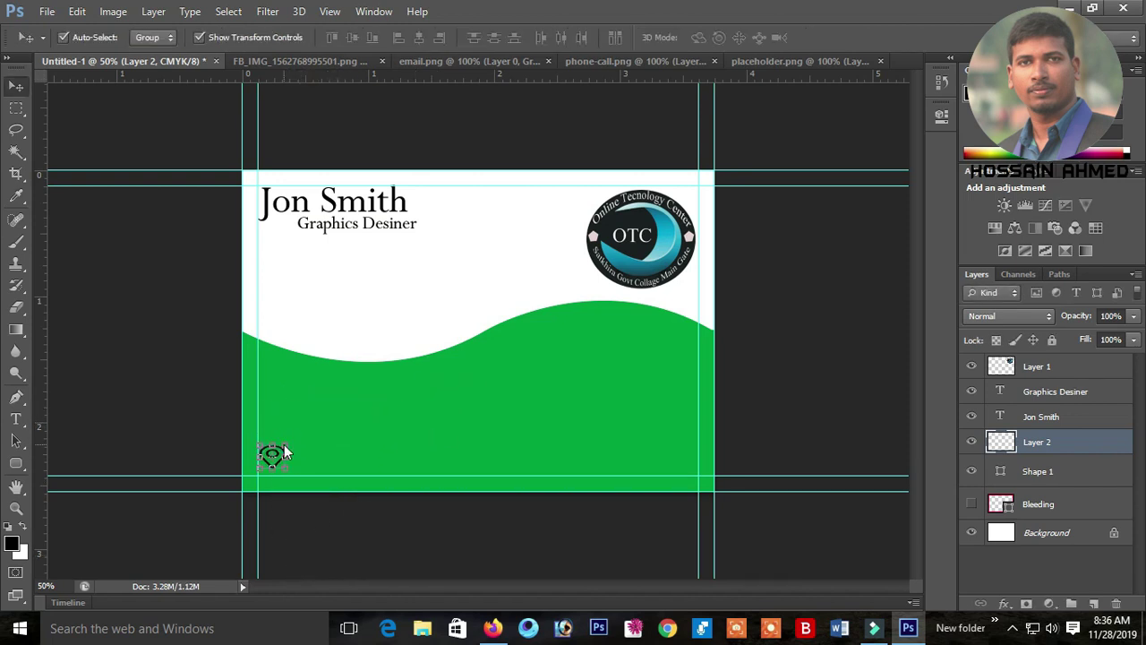
pyautogui.click(289, 431)
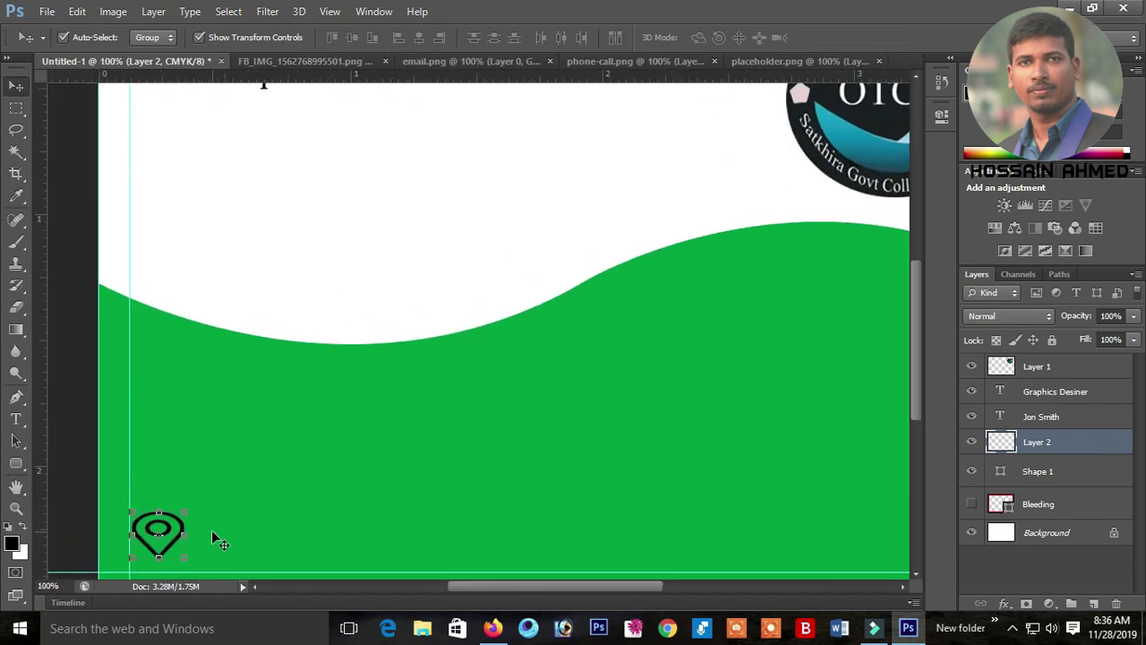
pyautogui.moveTo(187, 511); pyautogui.dragTo(187, 504)
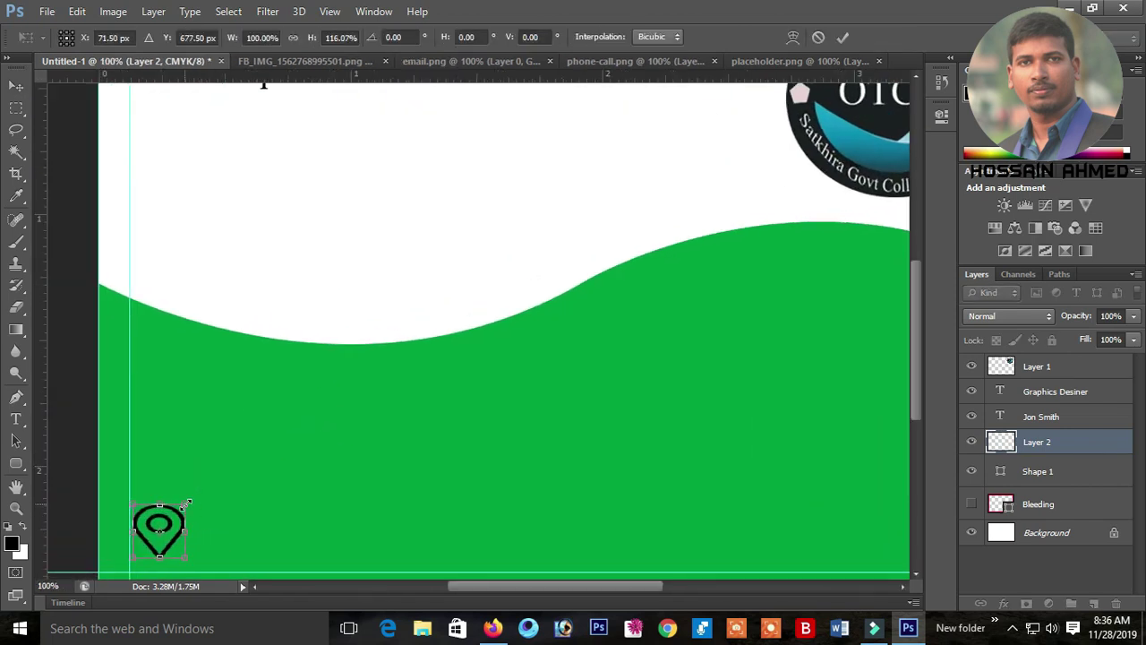
pyautogui.press('Right')
pyautogui.press('Right')
pyautogui.press('Right')
pyautogui.press('Return')
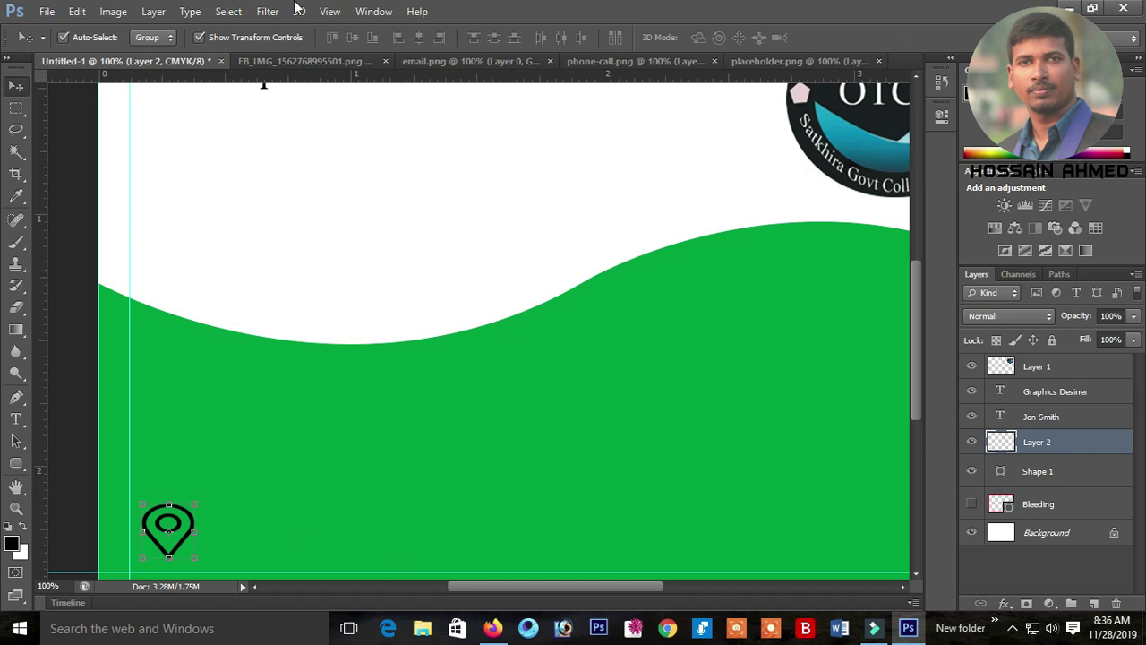
# Step: Add the phone icon, shrunk, just above the pin
pyautogui.click(623, 62)
pyautogui.moveTo(389, 225)
pyautogui.mouseDown()
pyautogui.moveTo(121, 66)
pyautogui.moveTo(389, 394)
pyautogui.mouseUp()
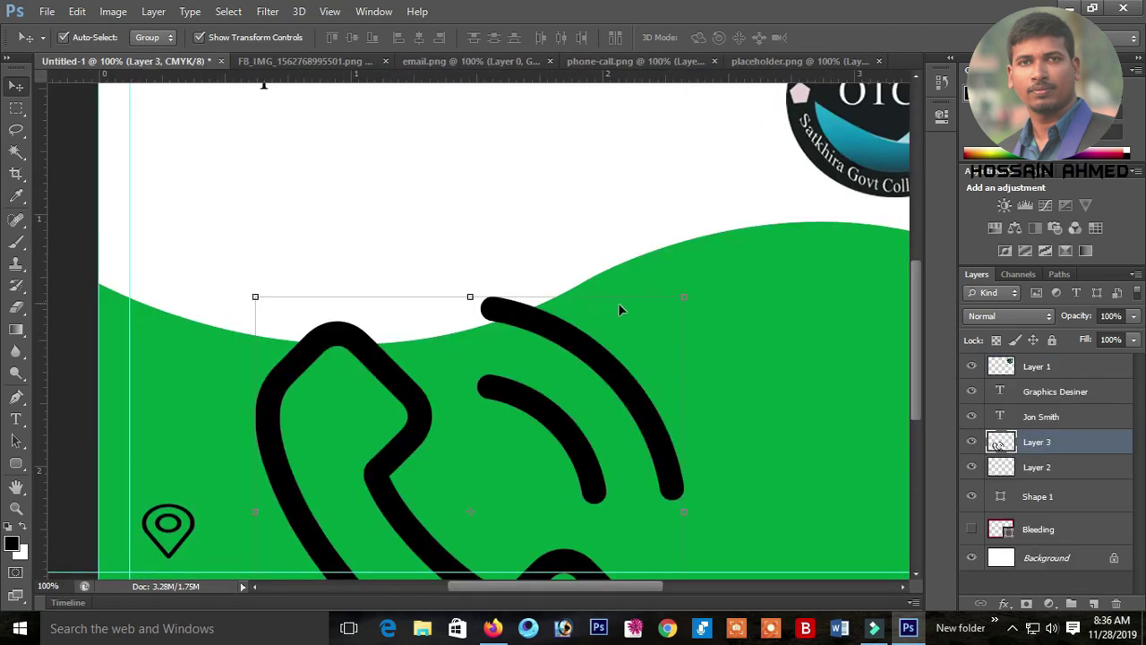
pyautogui.moveTo(684, 296); pyautogui.dragTo(460, 504)
pyautogui.moveTo(403, 527)
pyautogui.mouseDown()
pyautogui.moveTo(411, 332)
pyautogui.moveTo(404, 434)
pyautogui.moveTo(328, 479)
pyautogui.moveTo(234, 477)
pyautogui.moveTo(191, 436)
pyautogui.mouseUp()
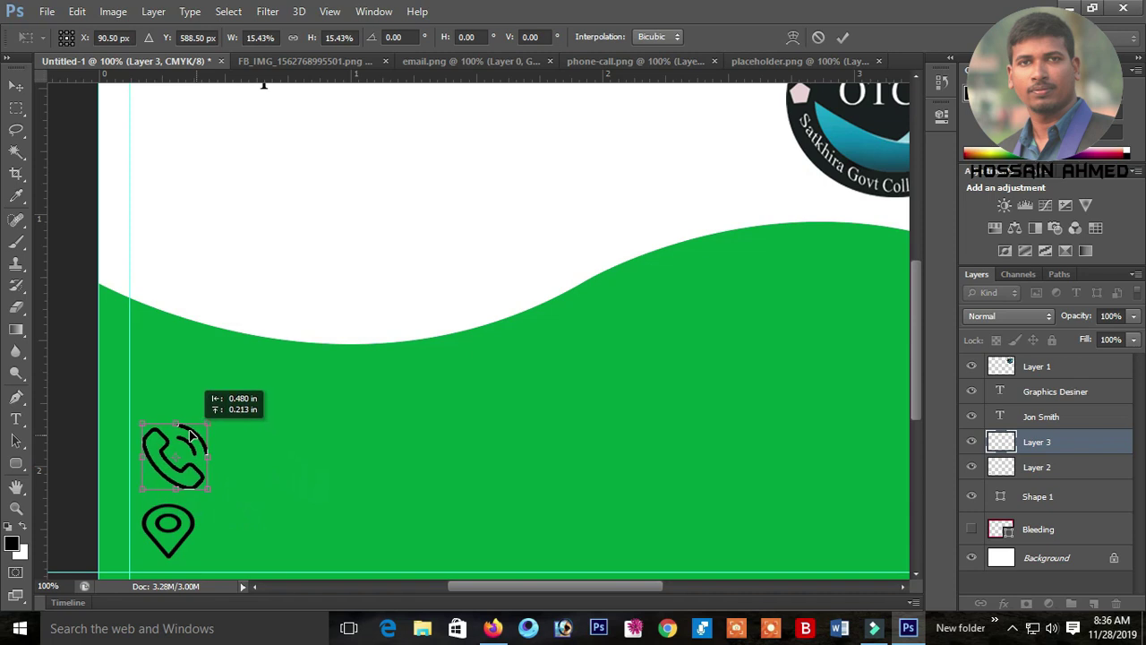
pyautogui.press('Return')
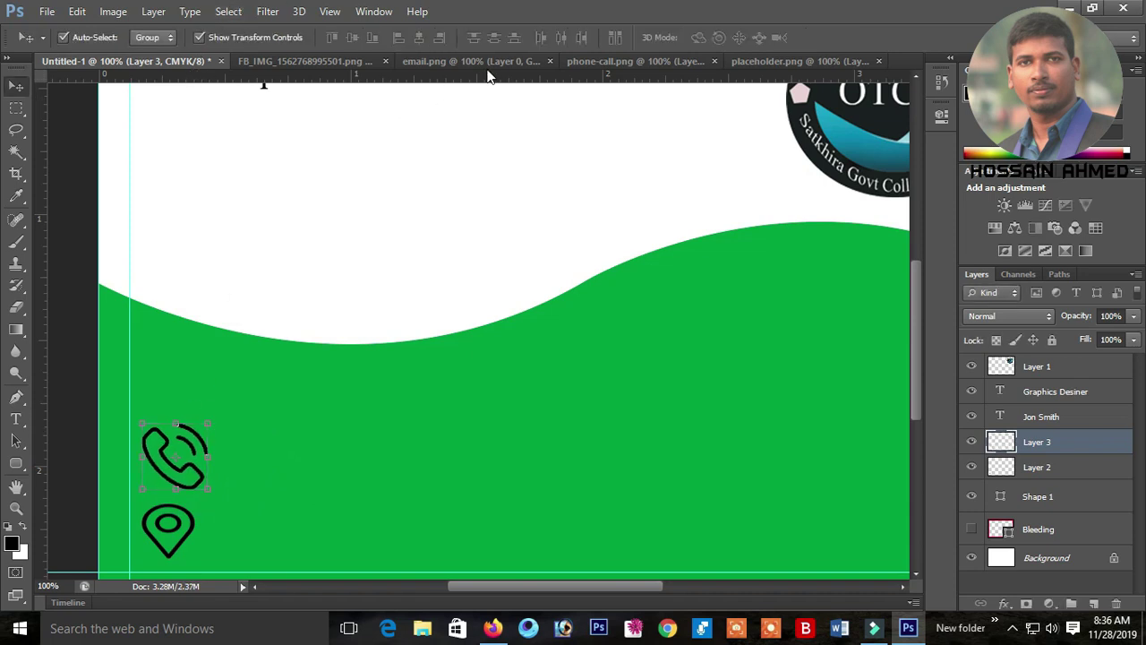
# Step: Add the envelope icon, shrunk, above the phone icon
pyautogui.click(475, 61)
pyautogui.moveTo(415, 185)
pyautogui.mouseDown()
pyautogui.moveTo(96, 72)
pyautogui.moveTo(354, 396)
pyautogui.mouseUp()
pyautogui.hotkey('ctrl', 't')
pyautogui.moveTo(536, 373)
pyautogui.mouseDown()
pyautogui.moveTo(201, 345)
pyautogui.moveTo(215, 303)
pyautogui.moveTo(191, 385)
pyautogui.moveTo(176, 394)
pyautogui.moveTo(193, 304)
pyautogui.moveTo(198, 373)
pyautogui.moveTo(210, 360)
pyautogui.mouseUp()
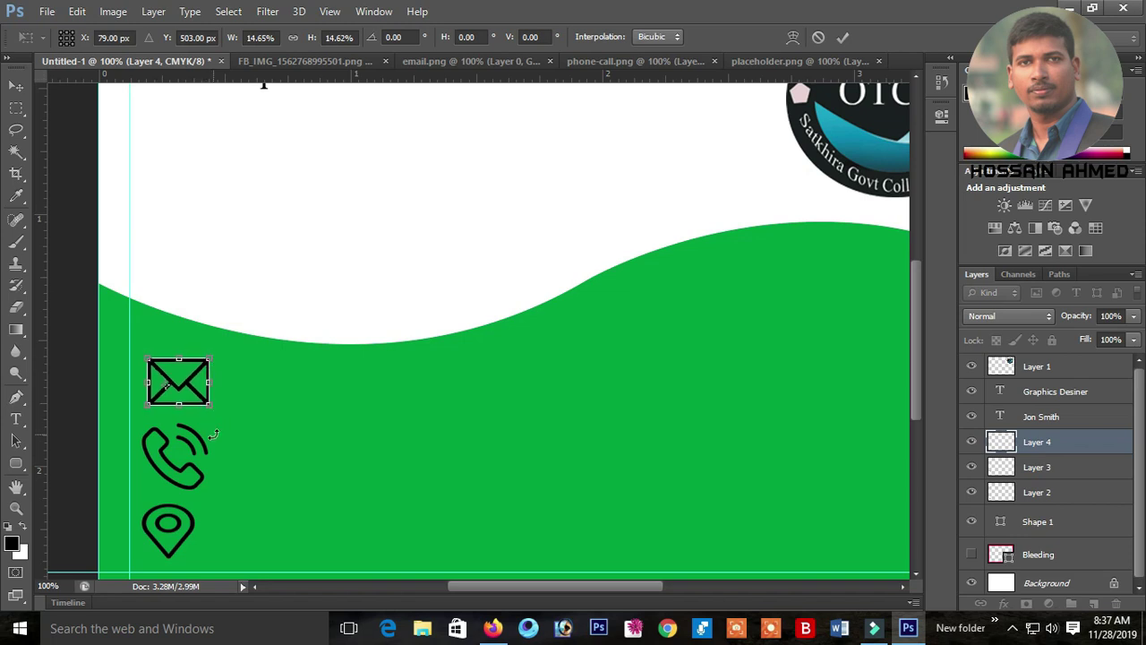
pyautogui.press('Return')
# Step: Resize the pin icon to match the others and zoom out to the whole card
pyautogui.click(161, 536)
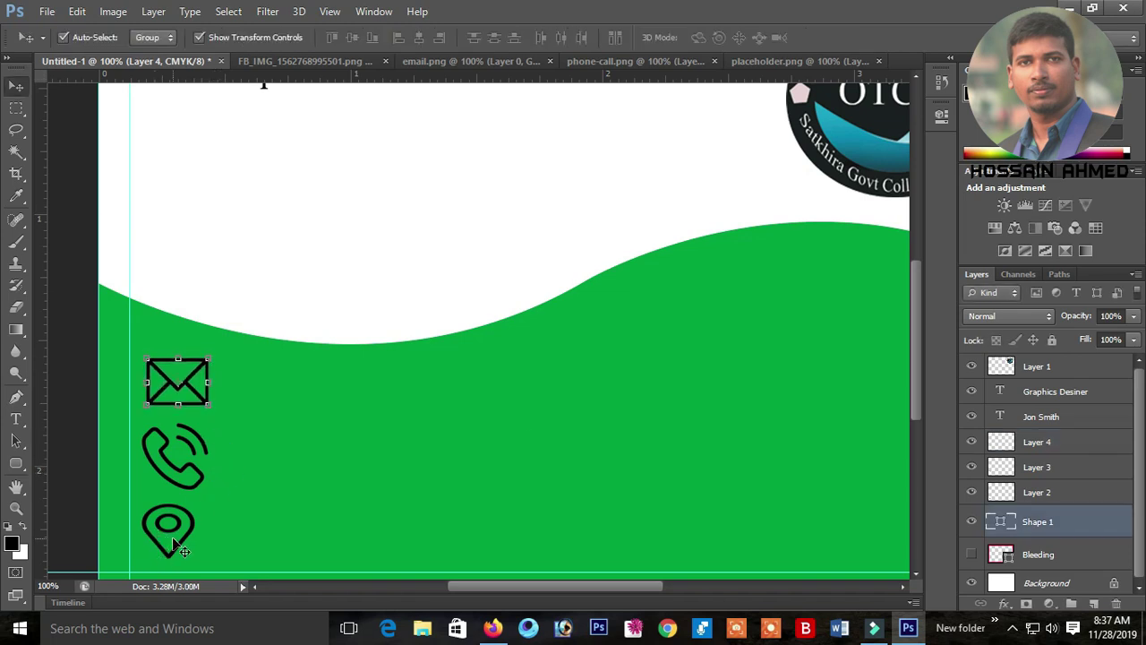
pyautogui.click(188, 528)
pyautogui.moveTo(198, 561); pyautogui.dragTo(195, 563)
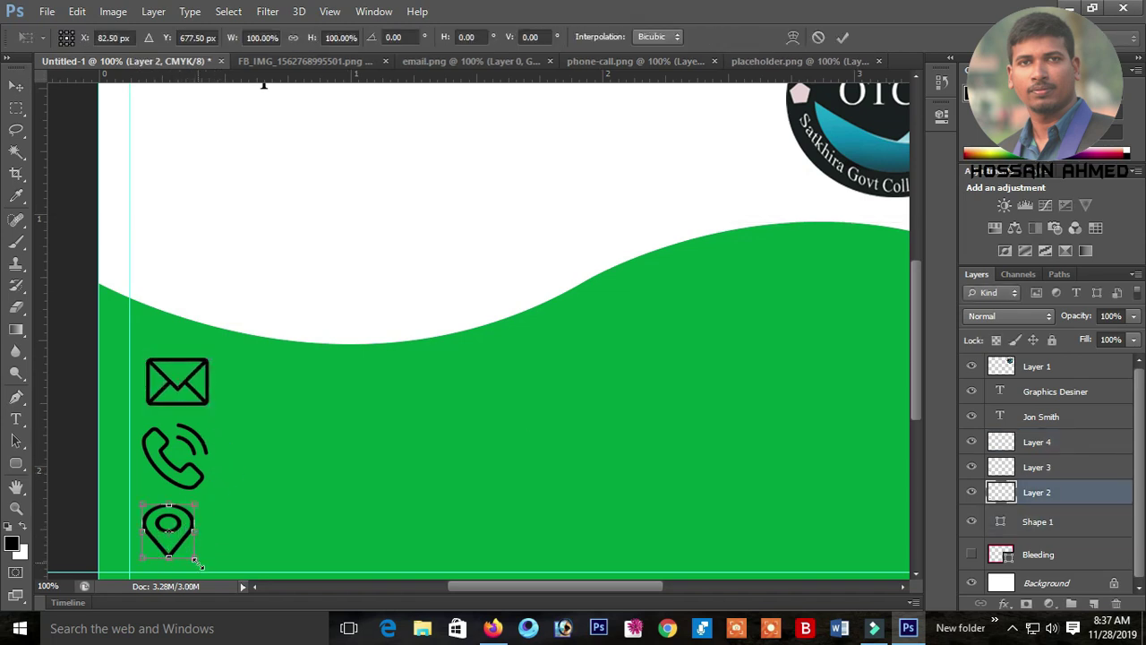
pyautogui.press('Return')
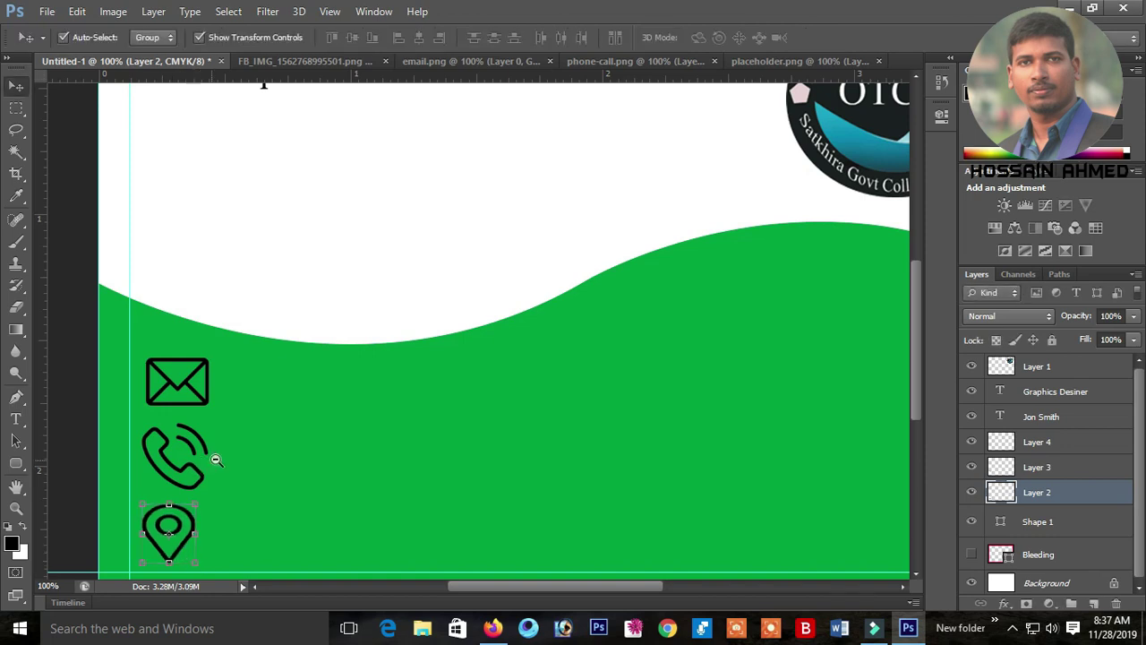
pyautogui.click(309, 455)
pyautogui.hotkey('ctrl', '-')
pyautogui.hotkey('ctrl', '-')
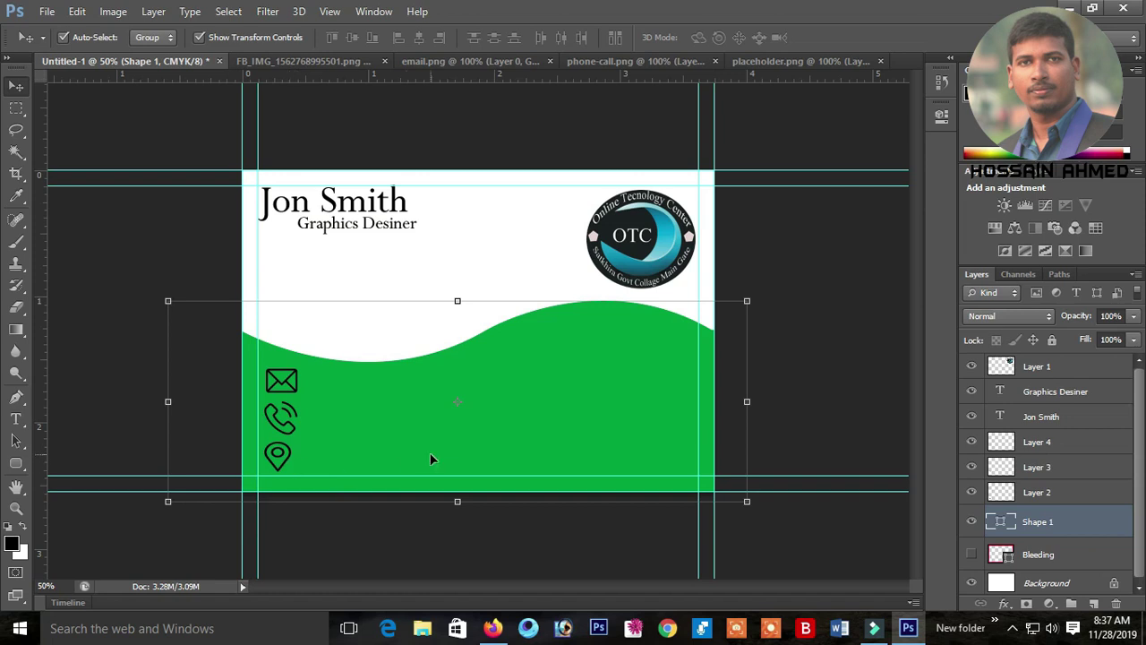
pyautogui.click(728, 540)
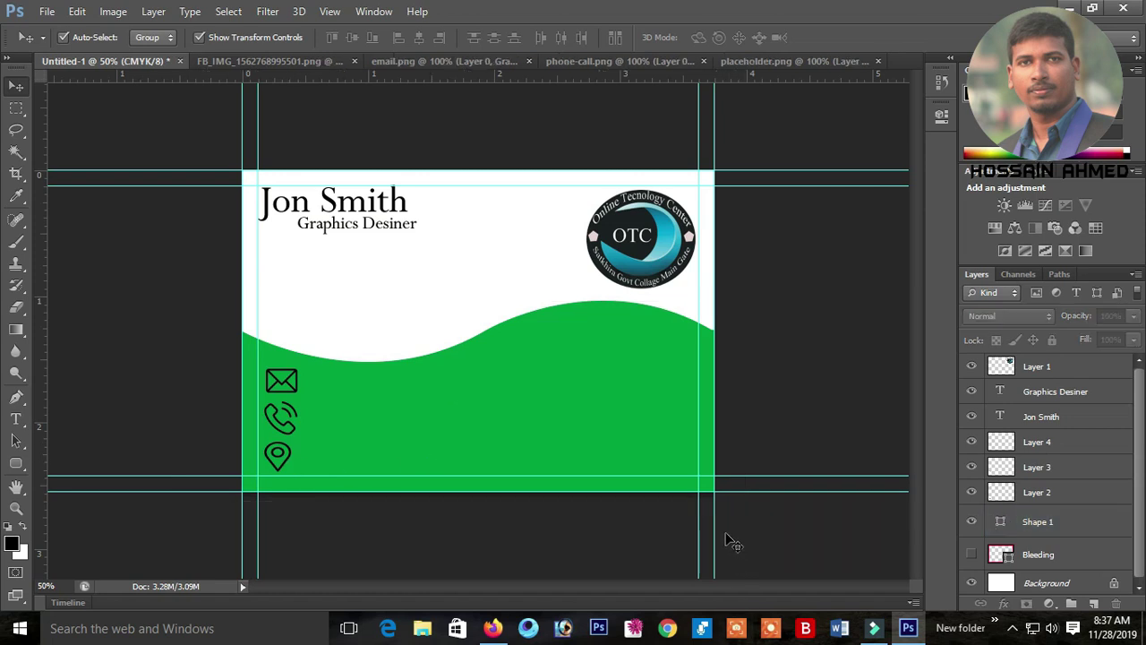
pyautogui.click(280, 461)
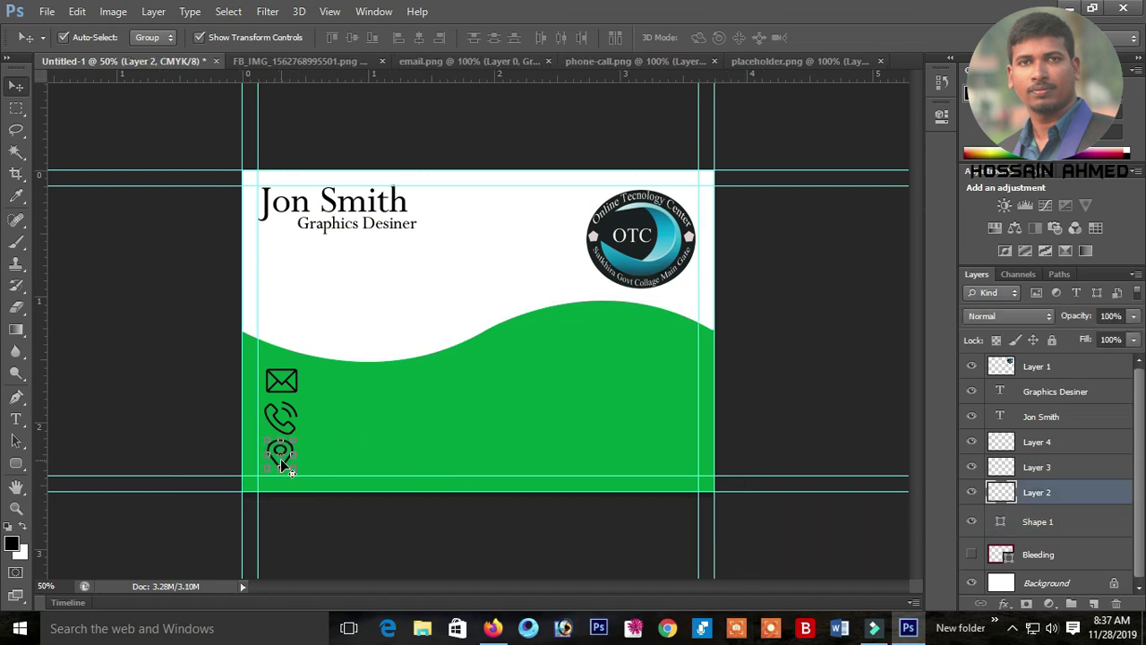
pyautogui.click(421, 540)
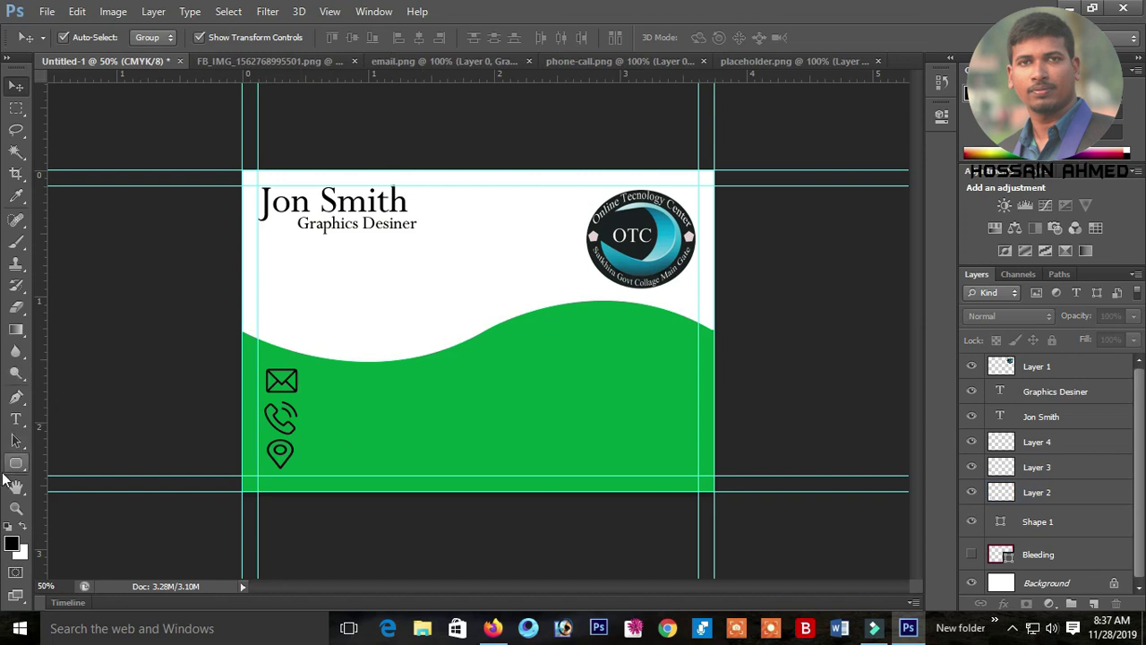
pyautogui.click(16, 463)
pyautogui.click(86, 493)
pyautogui.moveTo(390, 378); pyautogui.dragTo(429, 413)
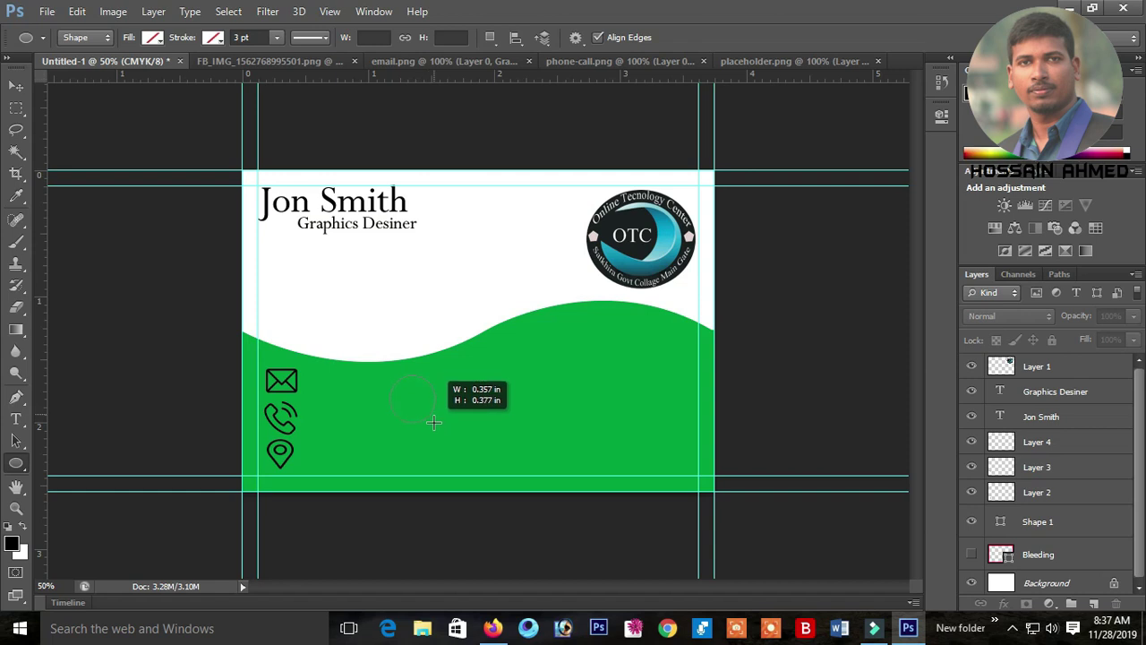
pyautogui.moveTo(429, 413); pyautogui.dragTo(438, 419)
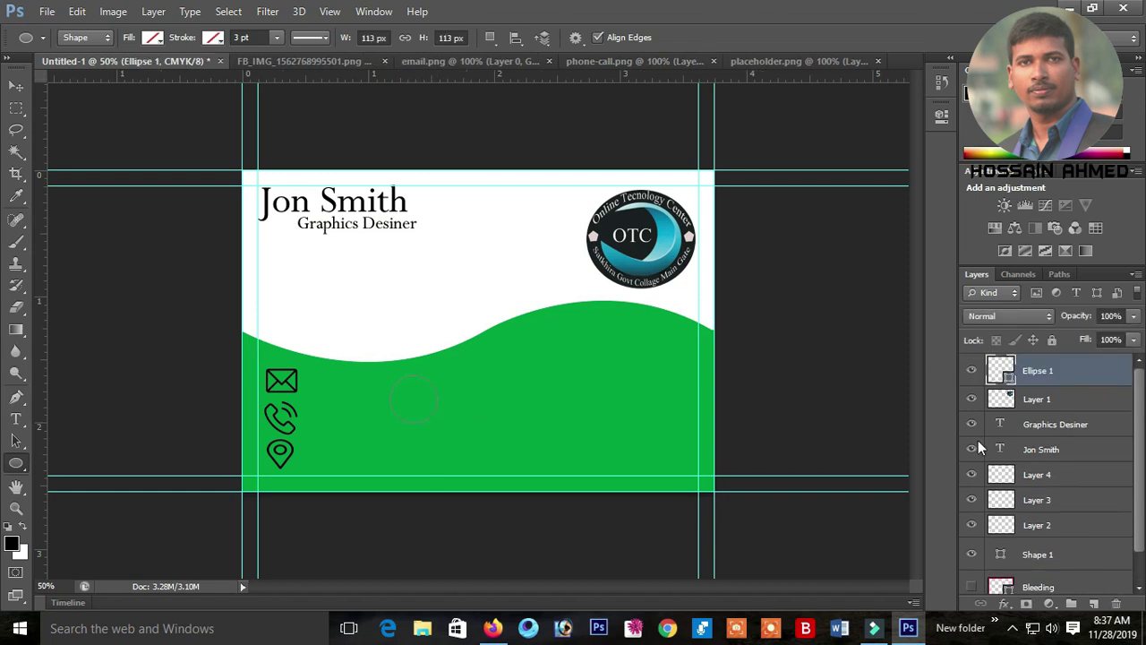
pyautogui.click(277, 38)
pyautogui.moveTo(275, 59); pyautogui.dragTo(273, 60)
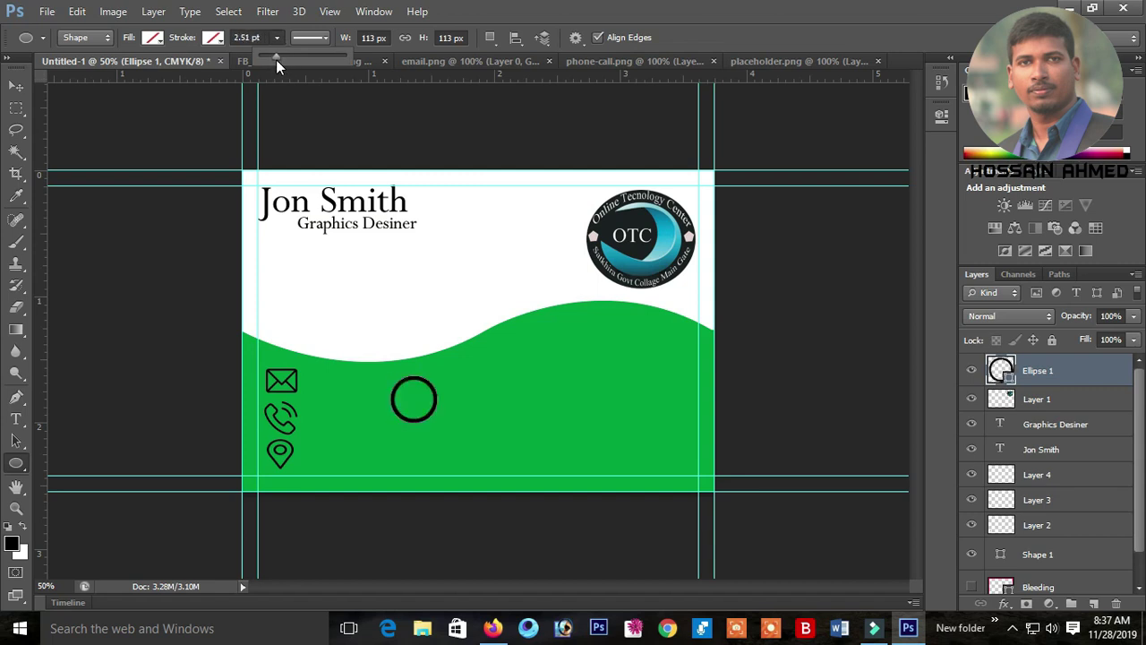
pyautogui.click(16, 85)
pyautogui.moveTo(427, 386); pyautogui.dragTo(293, 365)
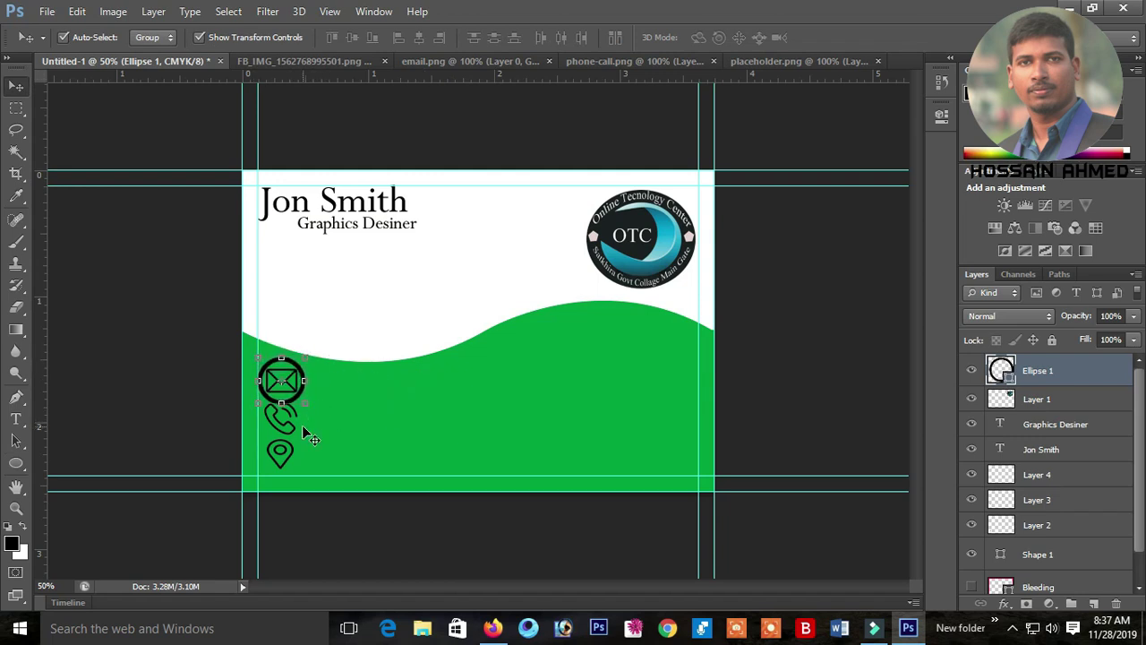
pyautogui.click(291, 461)
pyautogui.moveTo(286, 475); pyautogui.dragTo(285, 449)
pyautogui.moveTo(286, 382); pyautogui.dragTo(284, 379)
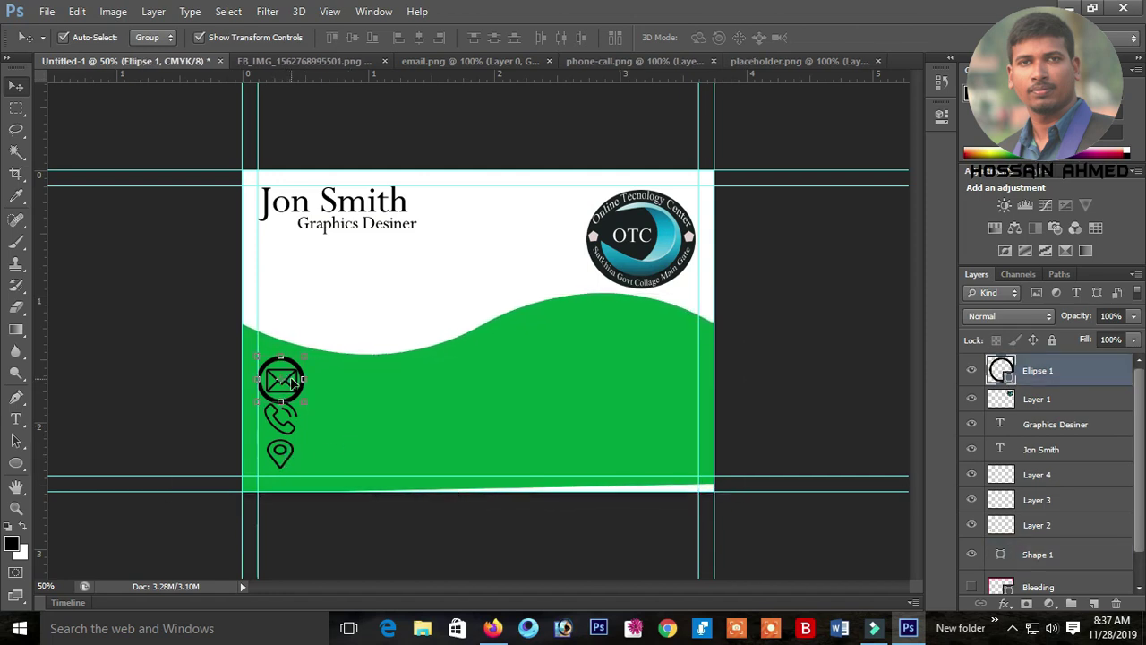
pyautogui.hotkey('ctrl', 't')
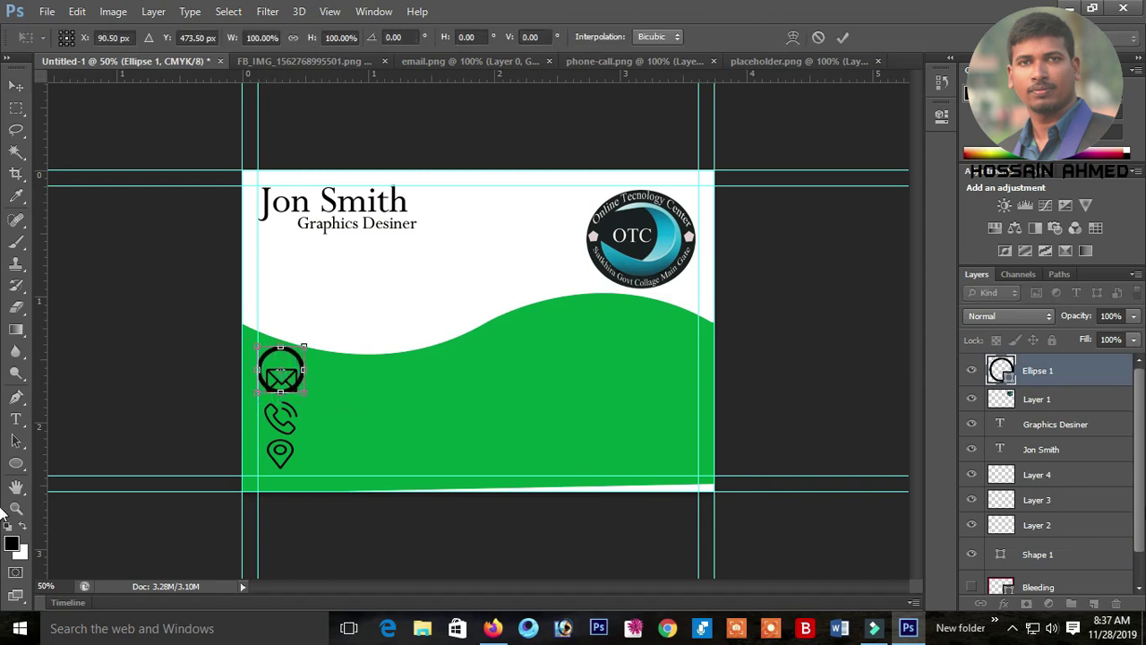
pyautogui.press('Return')
pyautogui.click(1050, 479)
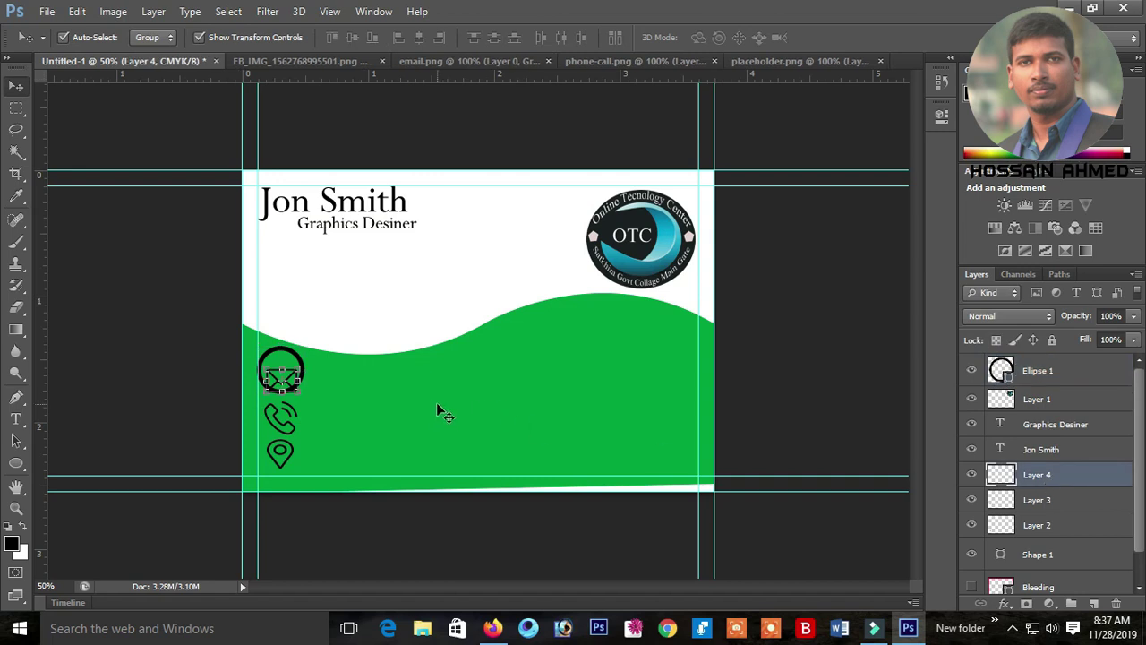
pyautogui.hotkey('shift', 'Up')
pyautogui.hotkey('shift', 'Up')
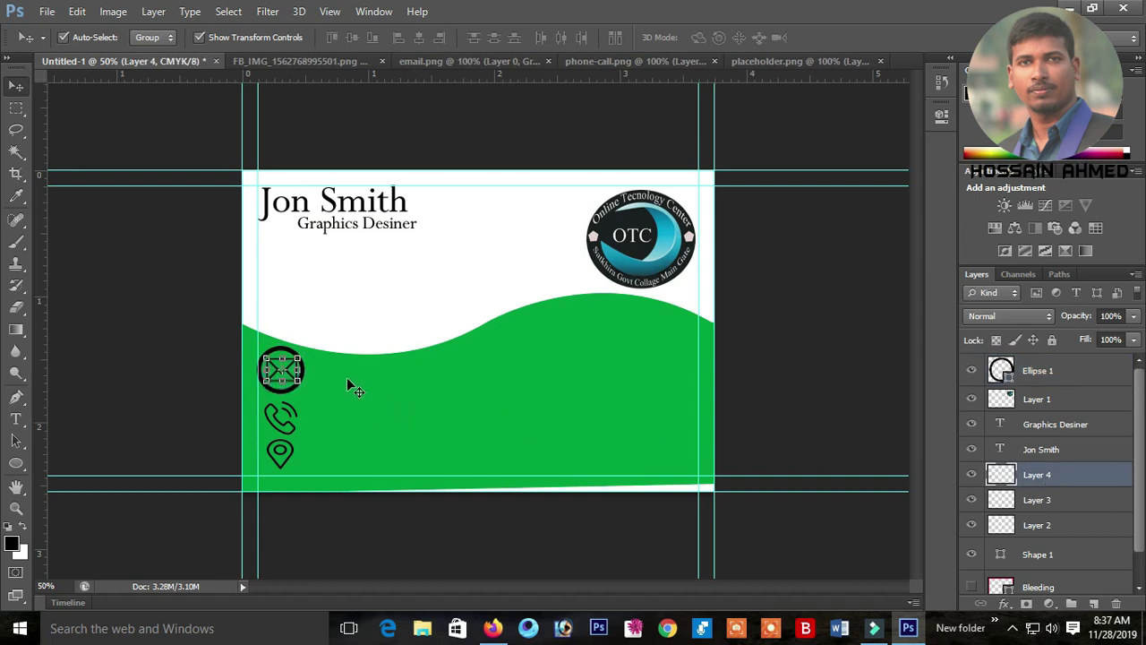
pyautogui.click(1066, 448)
pyautogui.click(1039, 399)
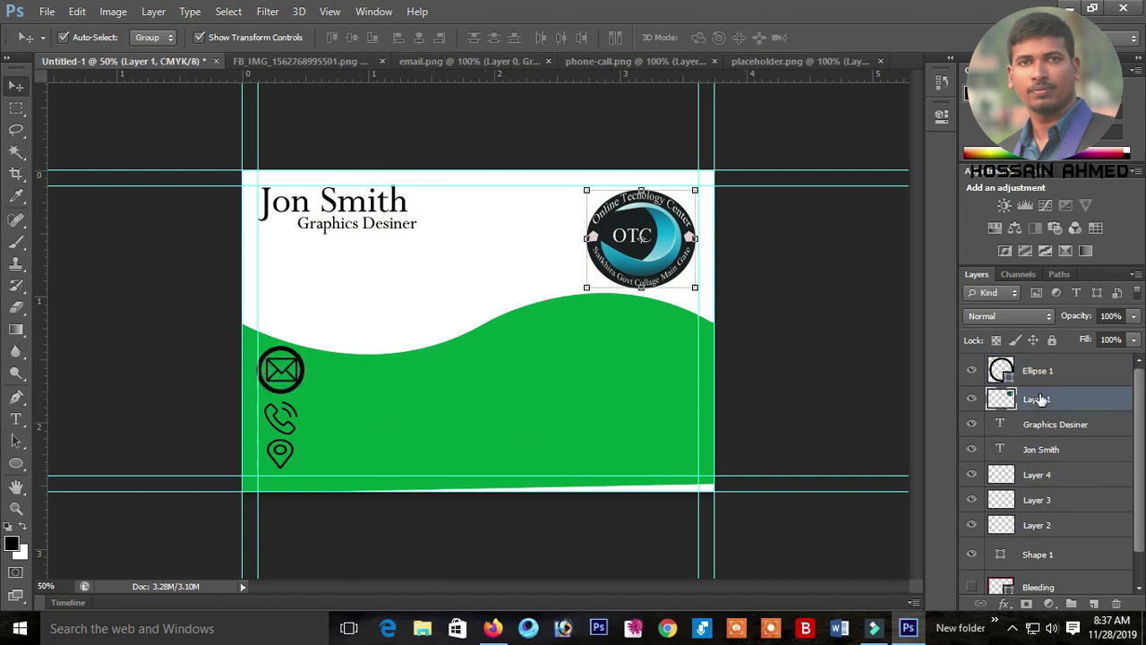
pyautogui.click(1021, 376)
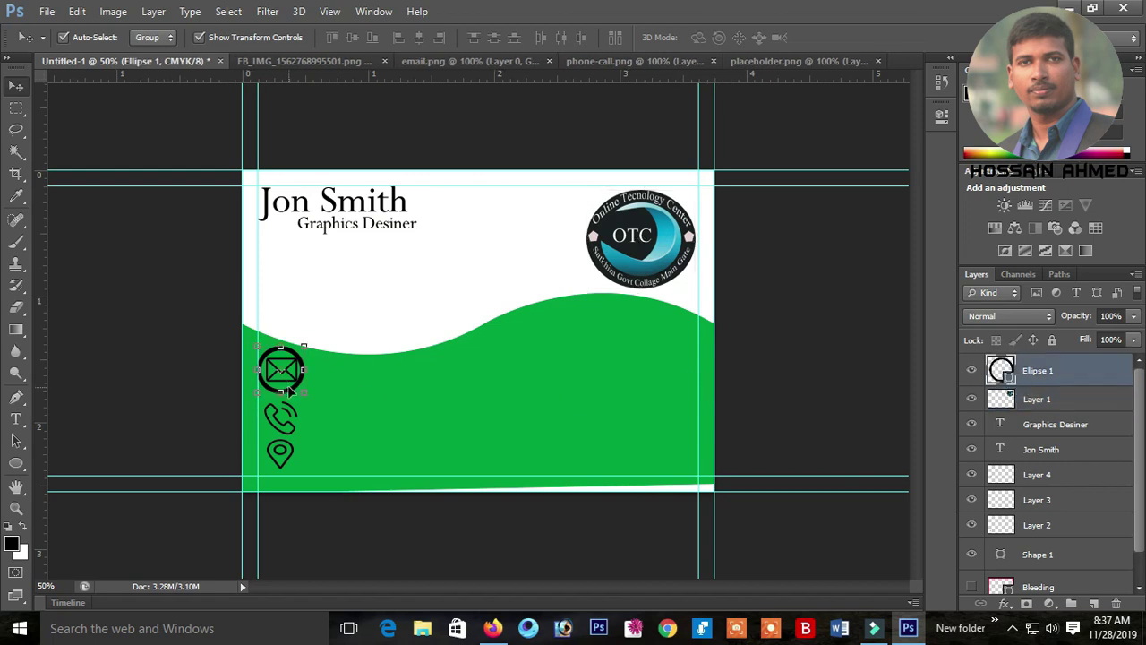
pyautogui.moveTo(295, 393); pyautogui.dragTo(298, 438)
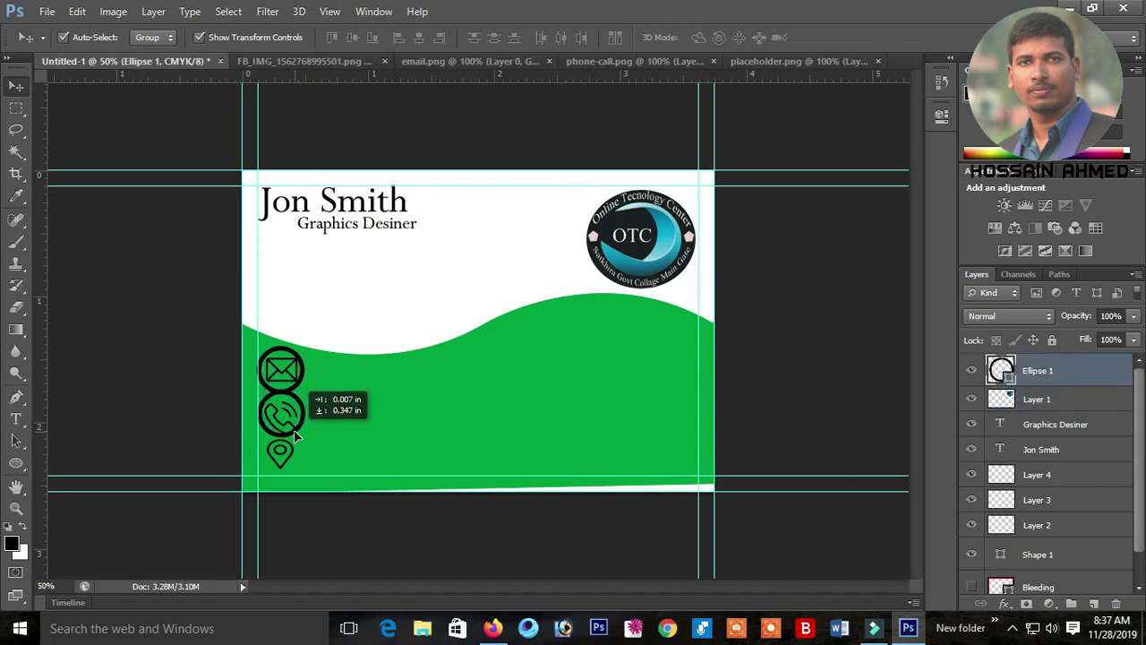
pyautogui.moveTo(298, 438); pyautogui.dragTo(298, 457)
pyautogui.hotkey('ctrl', 'z')
pyautogui.hotkey('ctrl', 'alt', 'z')
pyautogui.hotkey('ctrl', 'alt', 'z')
pyautogui.hotkey('ctrl', 'alt', 'z')
pyautogui.hotkey('ctrl', 'alt', 'z')
pyautogui.hotkey('ctrl', 'alt', 'z')
pyautogui.click(486, 417)
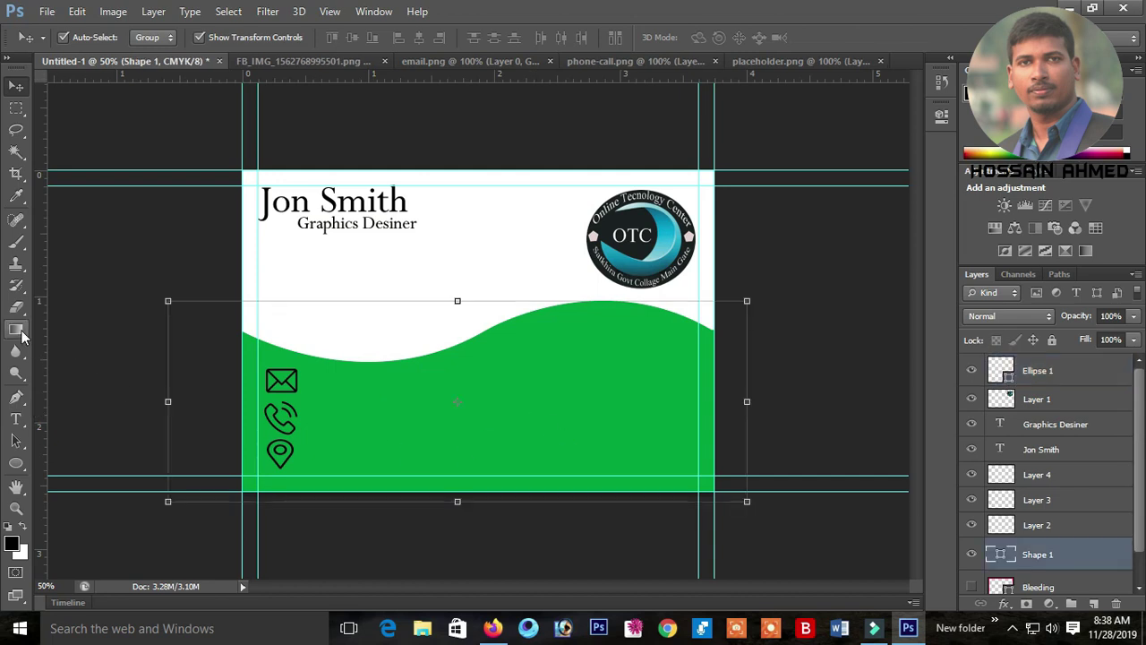
# Step: Cancel an empty text entry and move Layer 5 to the top of the stack
pyautogui.click(18, 418)
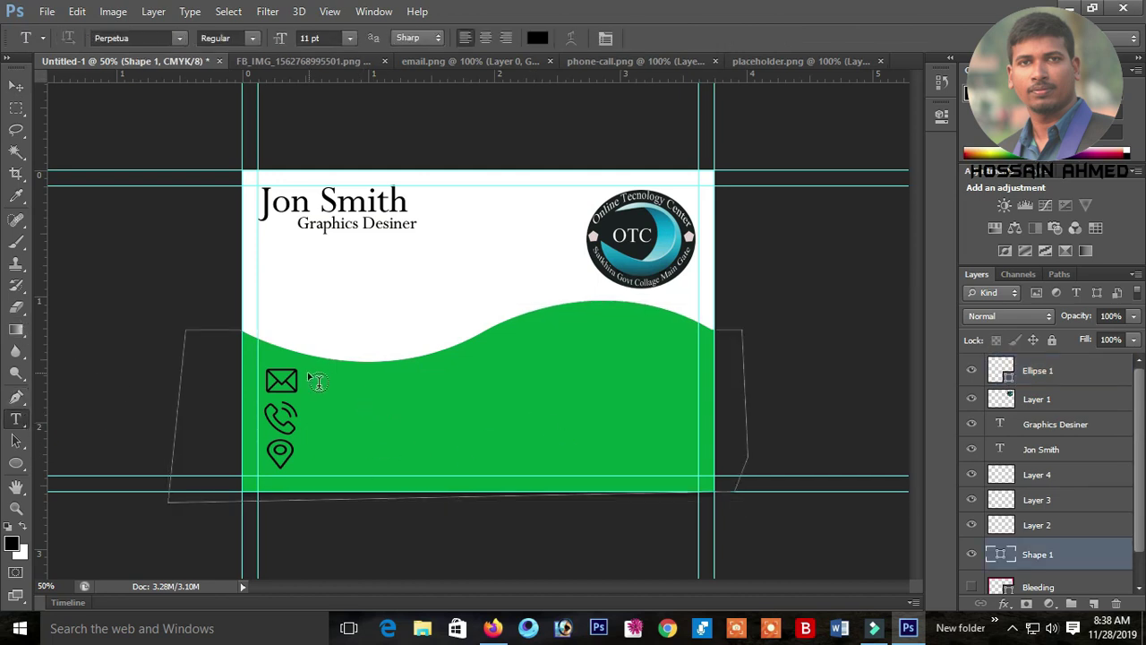
pyautogui.click(488, 495)
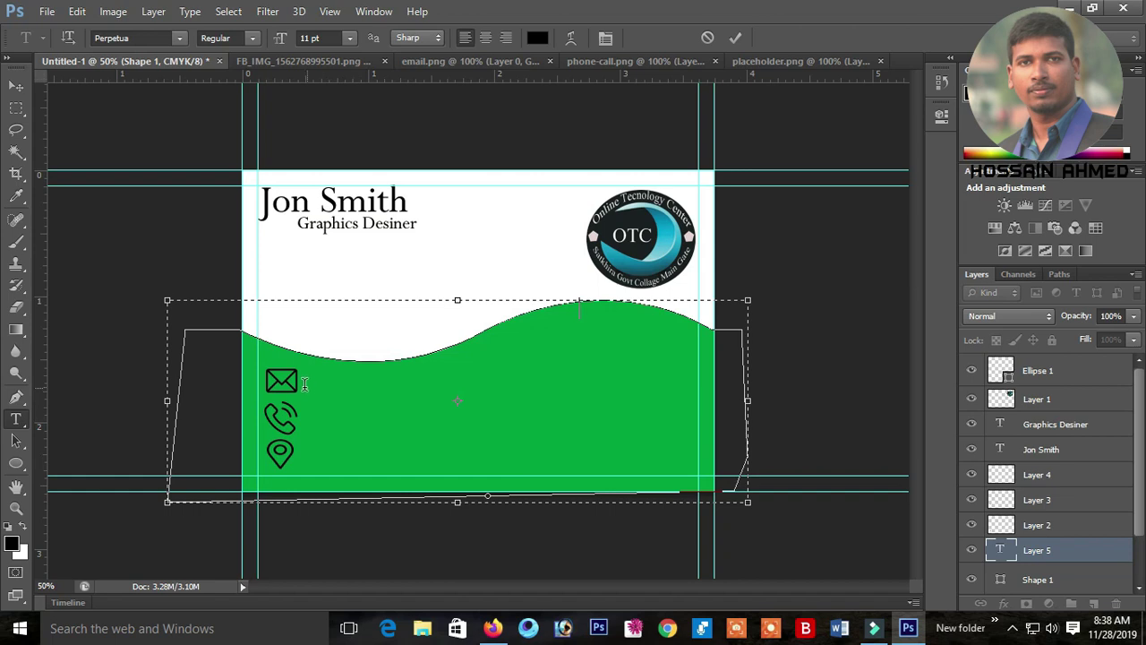
pyautogui.press('Escape')
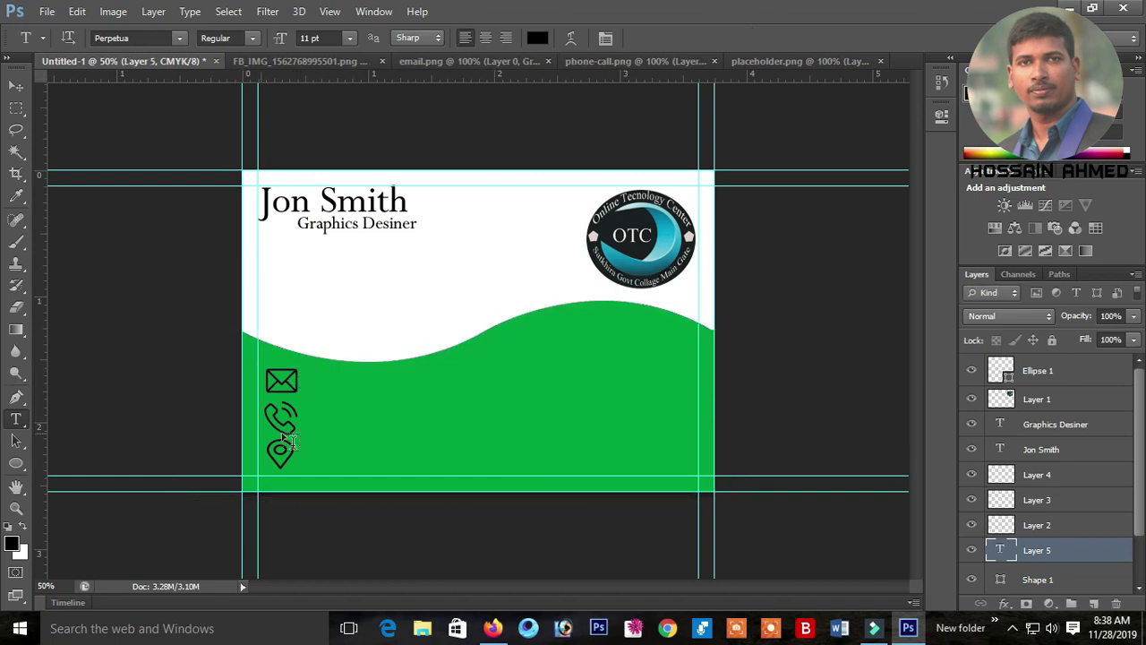
pyautogui.moveTo(1037, 550); pyautogui.dragTo(1037, 362)
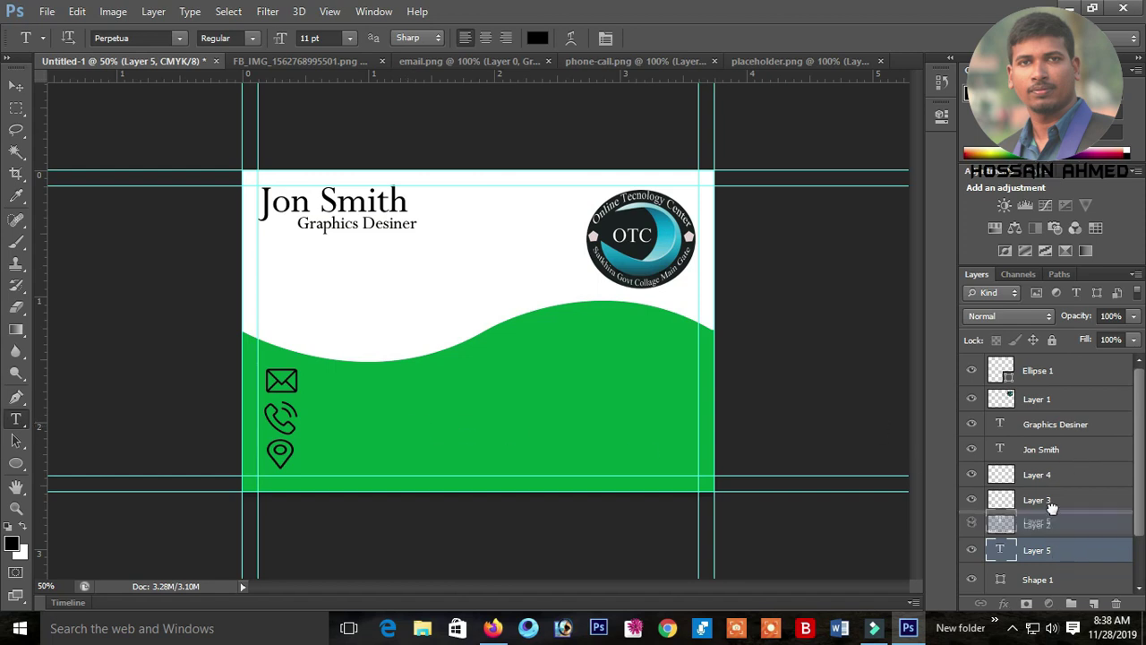
# Step: Type the email address beside the envelope icon and scale it up
pyautogui.click(306, 382)
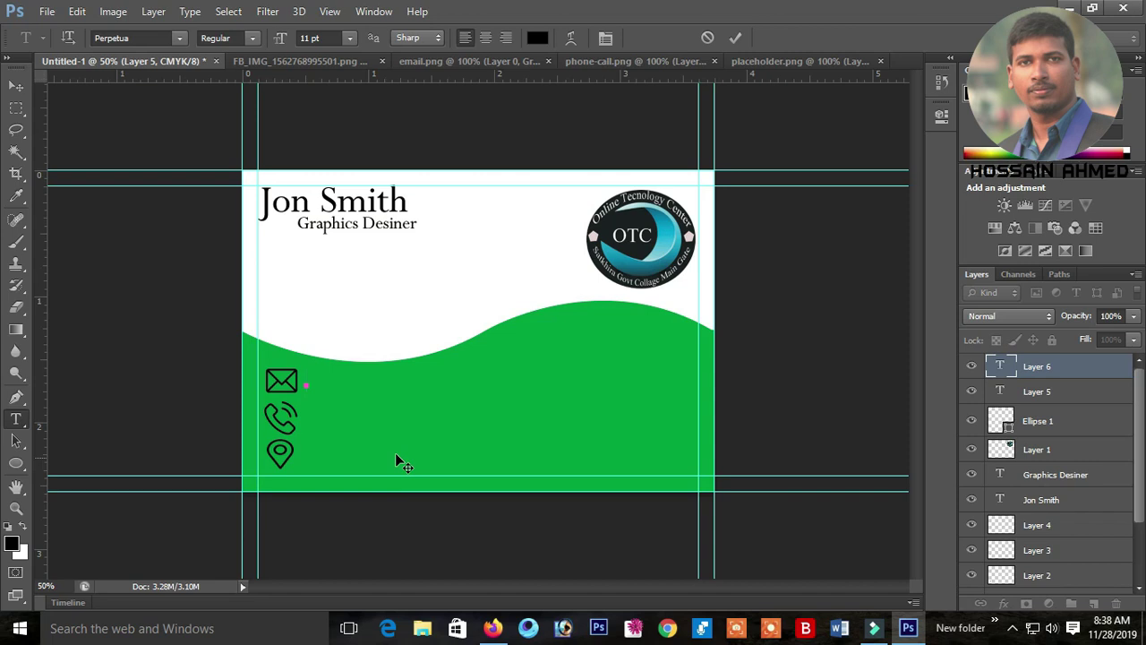
pyautogui.write('H')
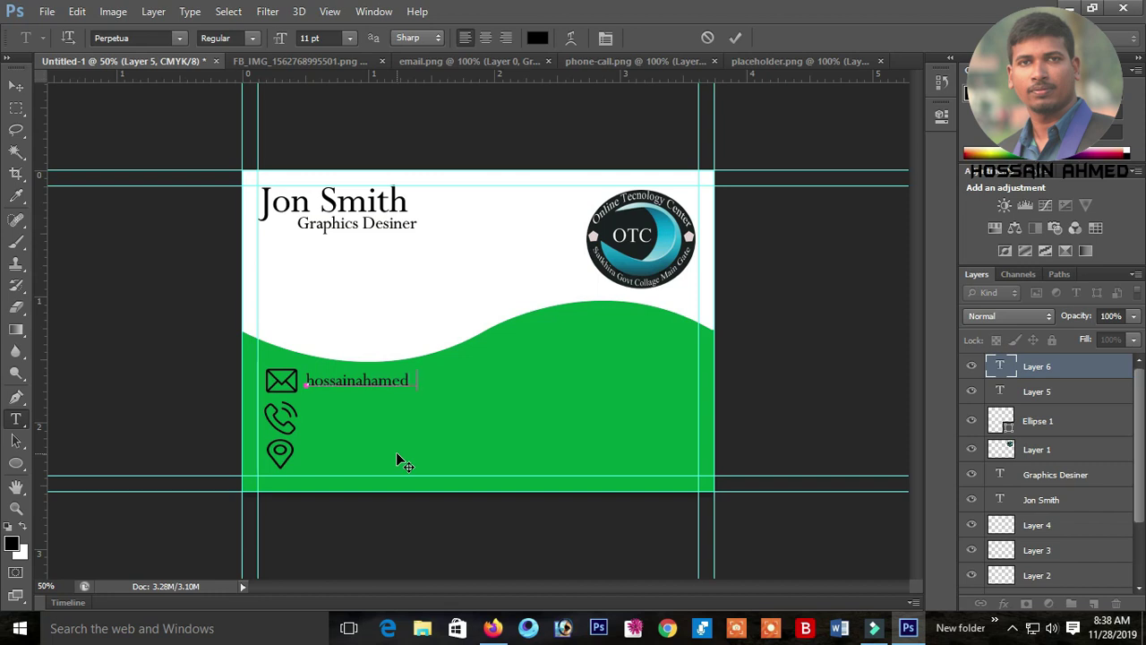
pyautogui.write('@gmail.com')
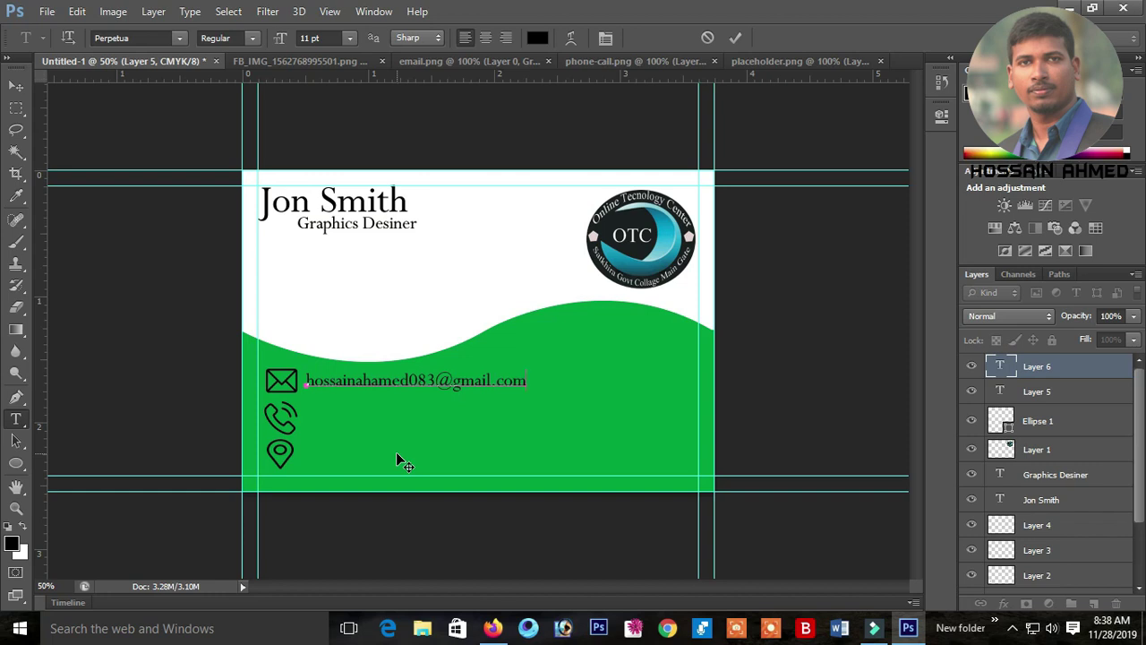
pyautogui.click(402, 462)
pyautogui.hotkey('ctrl', 't')
pyautogui.moveTo(540, 370); pyautogui.dragTo(596, 356)
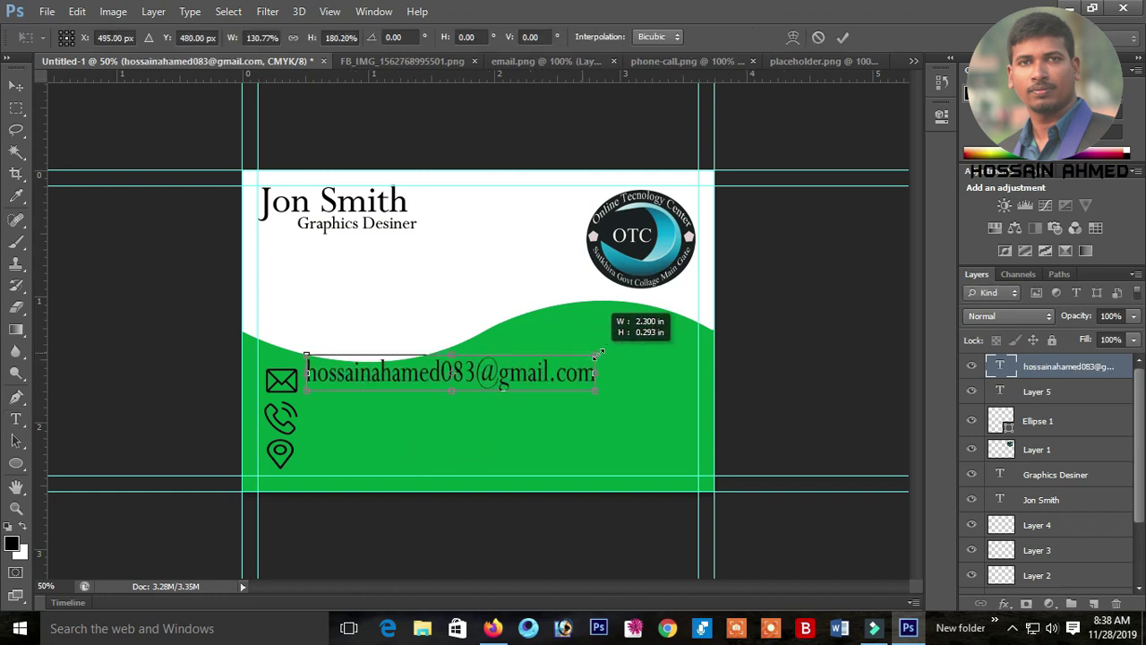
pyautogui.press('Down')
pyautogui.press('Down')
pyautogui.press('Down')
pyautogui.press('Down')
pyautogui.press('Down')
pyautogui.press('Down')
pyautogui.press('Left')
pyautogui.press('Left')
pyautogui.press('Left')
pyautogui.press('Down')
pyautogui.press('Down')
pyautogui.press('Down')
pyautogui.press('Return')
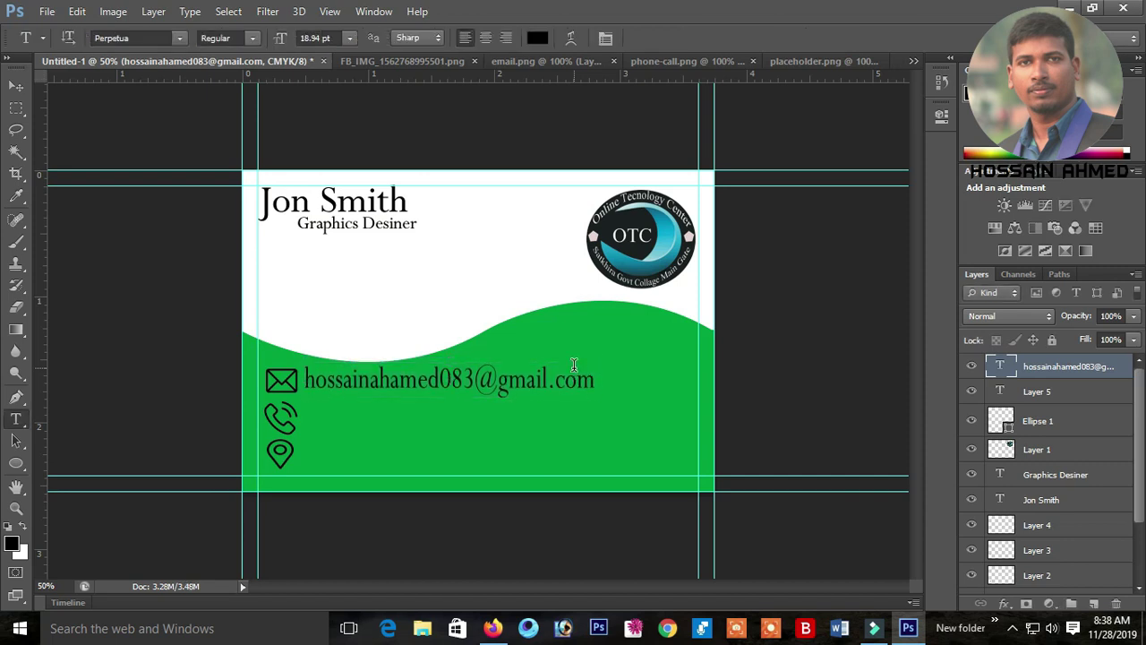
# Step: Add the phone number beside the phone icon and 'Satkhira' beside the pin
pyautogui.click(309, 424)
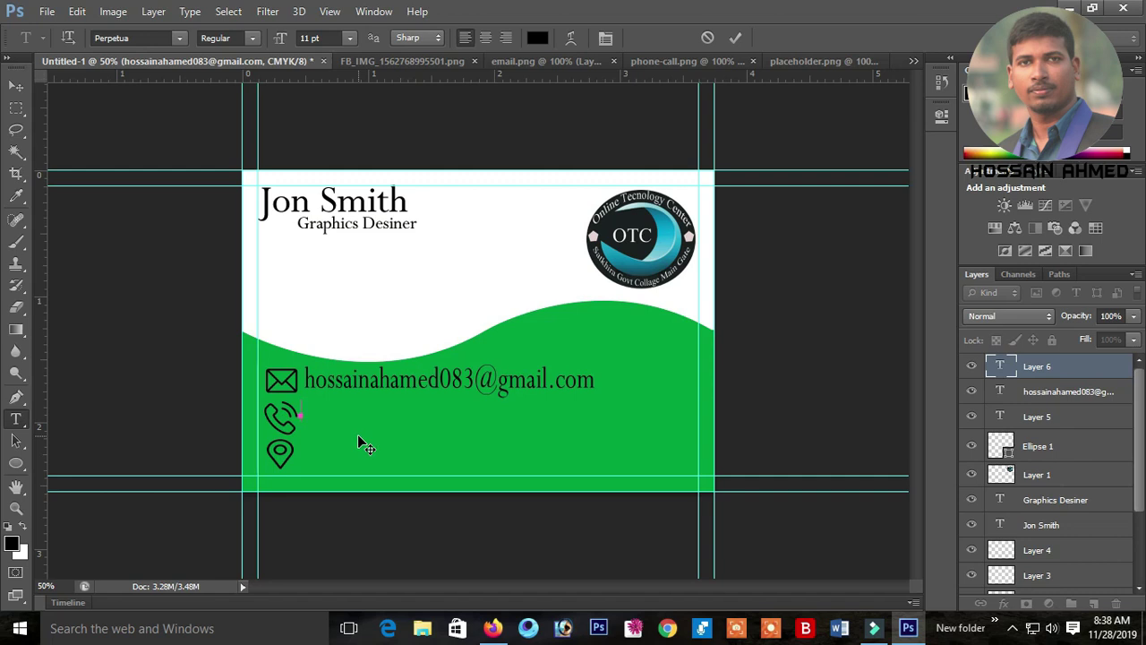
pyautogui.hotkey('ctrl', 'Return')
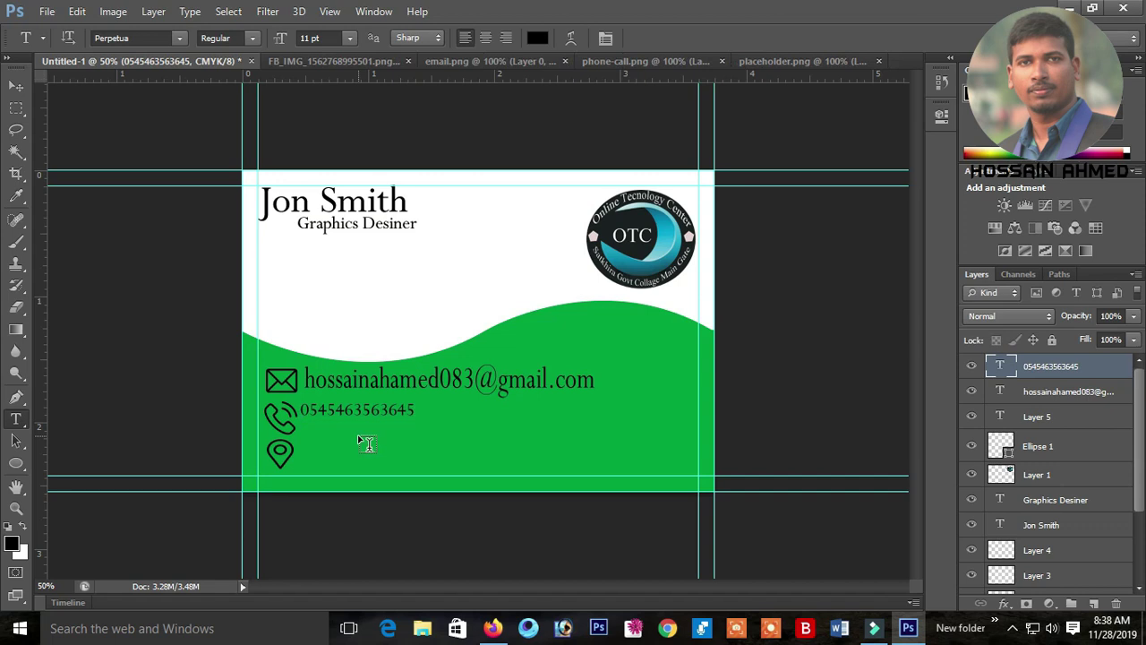
pyautogui.click(316, 460)
pyautogui.write('Satkhira')
pyautogui.hotkey('ctrl', 'Return')
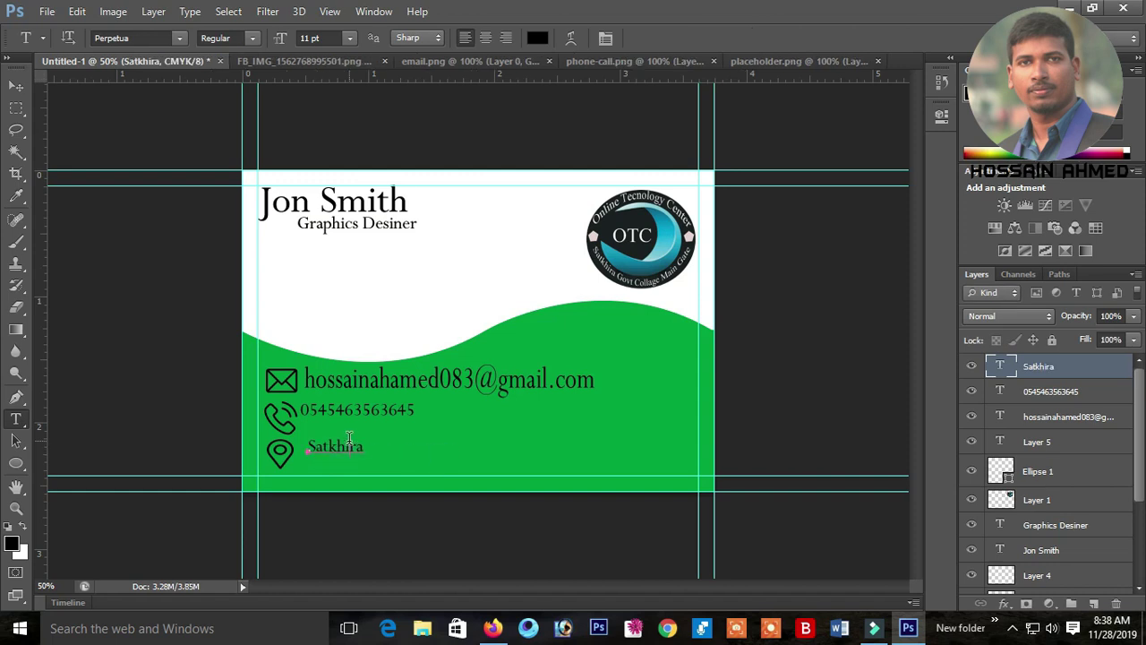
pyautogui.moveTo(365, 448); pyautogui.dragTo(273, 450)
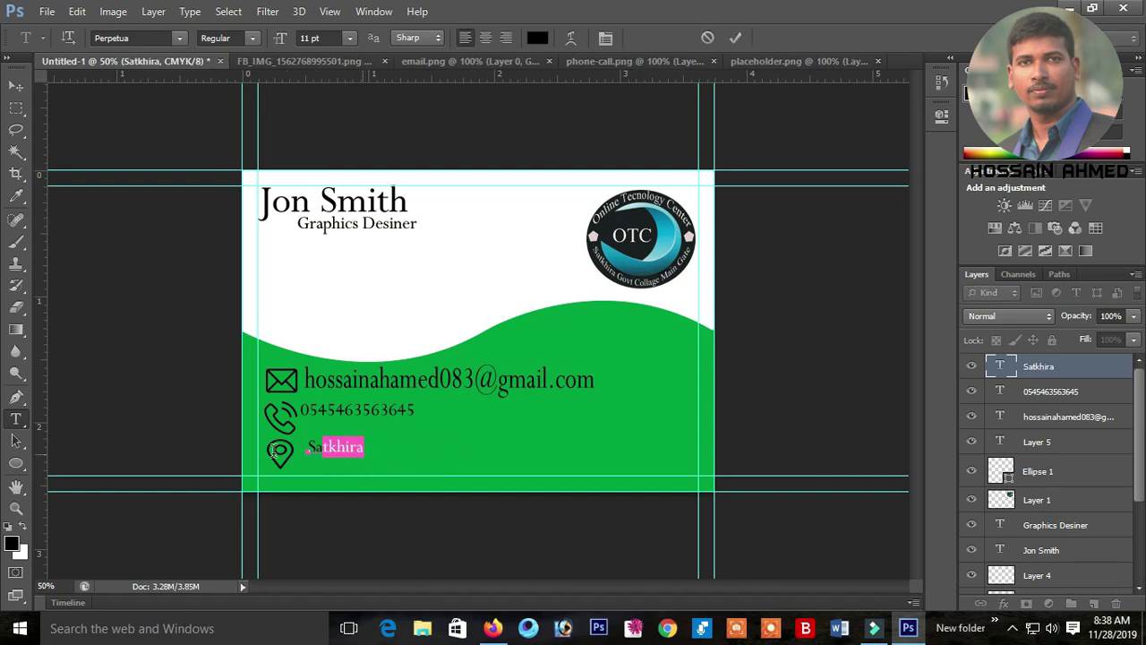
pyautogui.click(349, 38)
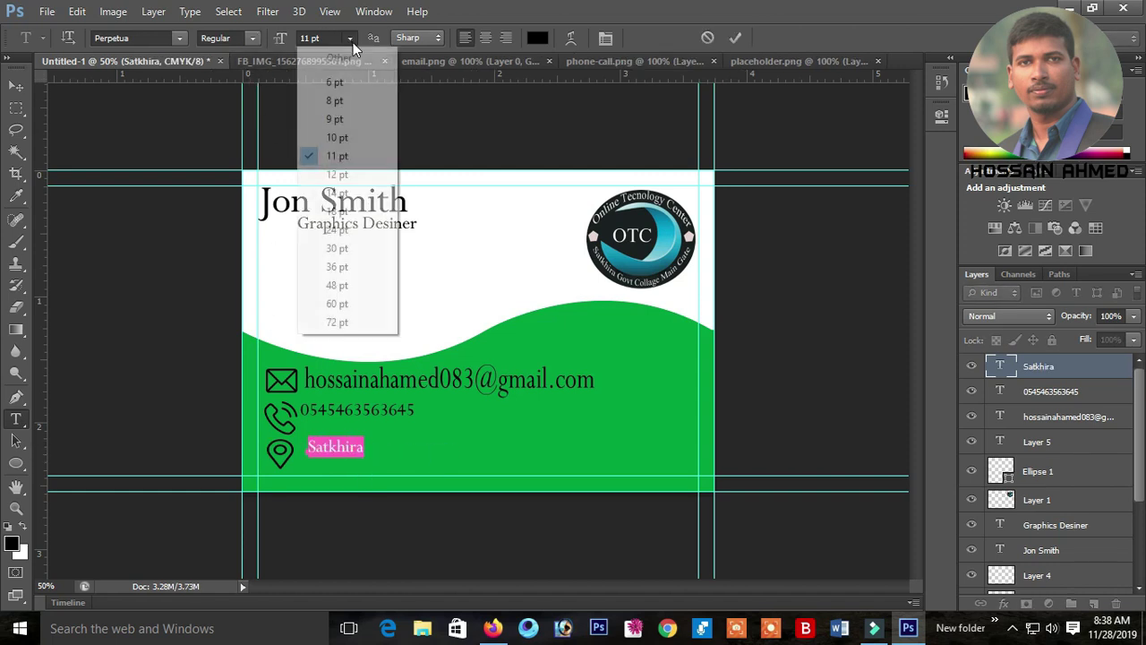
# Step: Set the location and phone number text to 18 pt and shift both down slightly
pyautogui.click(340, 215)
pyautogui.hotkey('ctrl', 'Return')
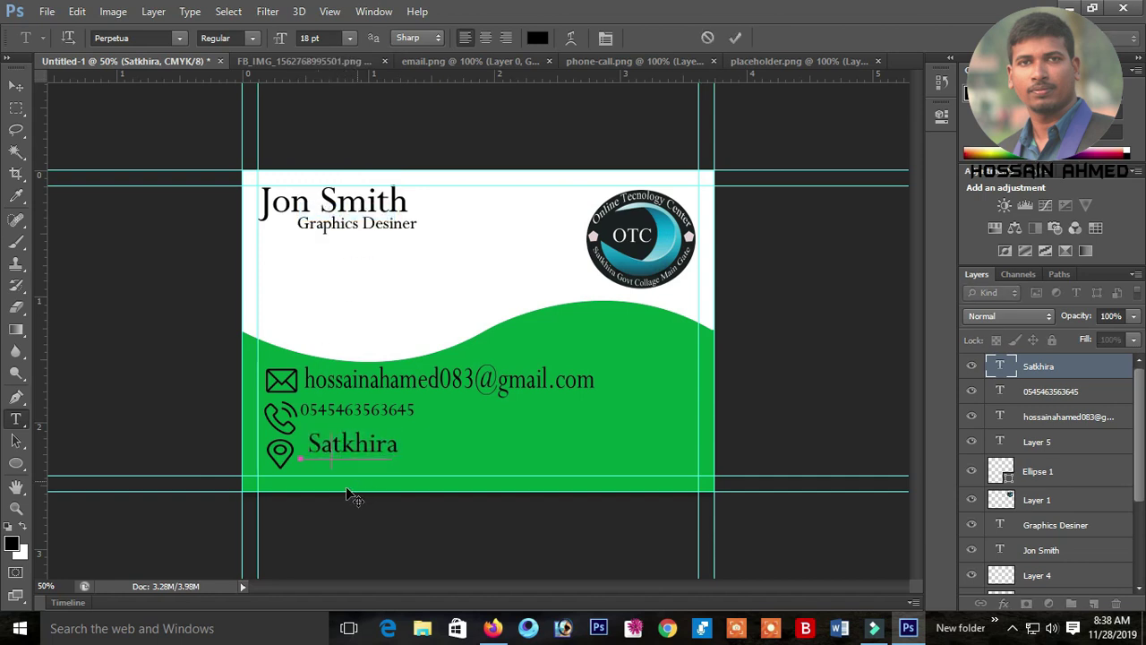
pyautogui.moveTo(349, 438); pyautogui.dragTo(344, 466)
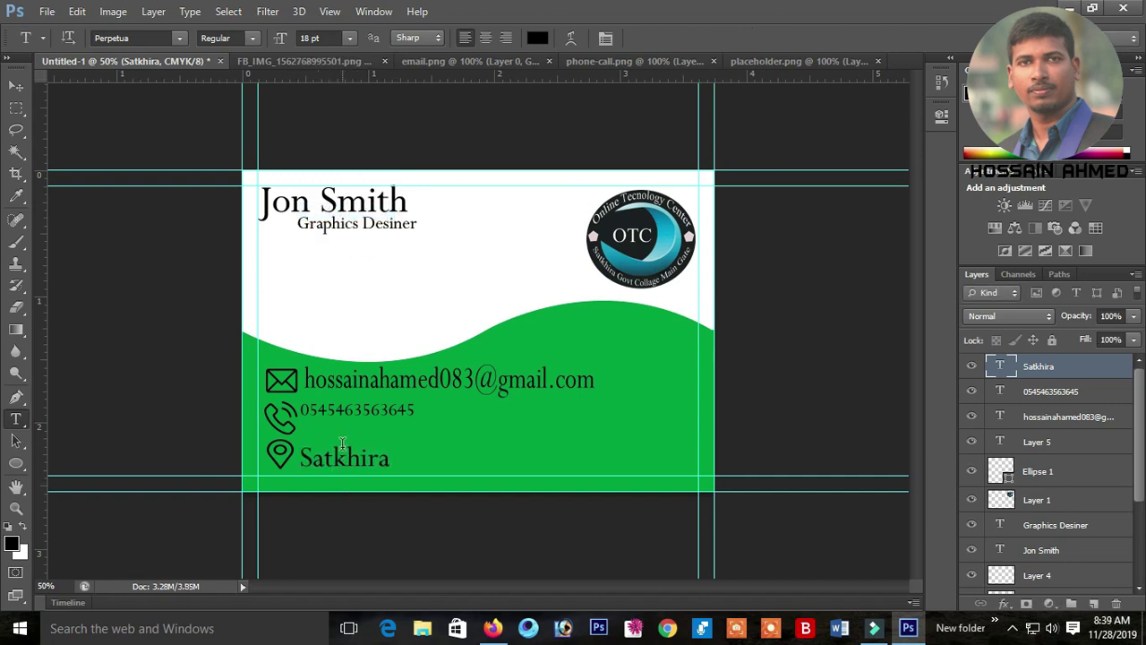
pyautogui.click(341, 414)
pyautogui.moveTo(398, 427); pyautogui.dragTo(398, 436)
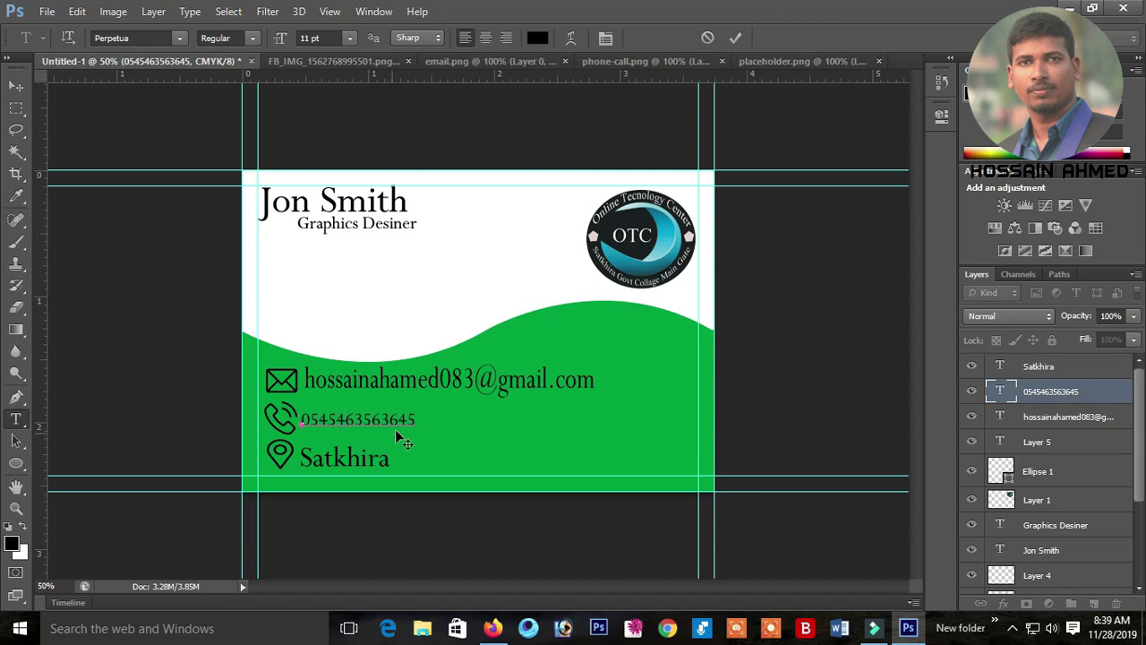
pyautogui.doubleClick(408, 418)
pyautogui.click(349, 37)
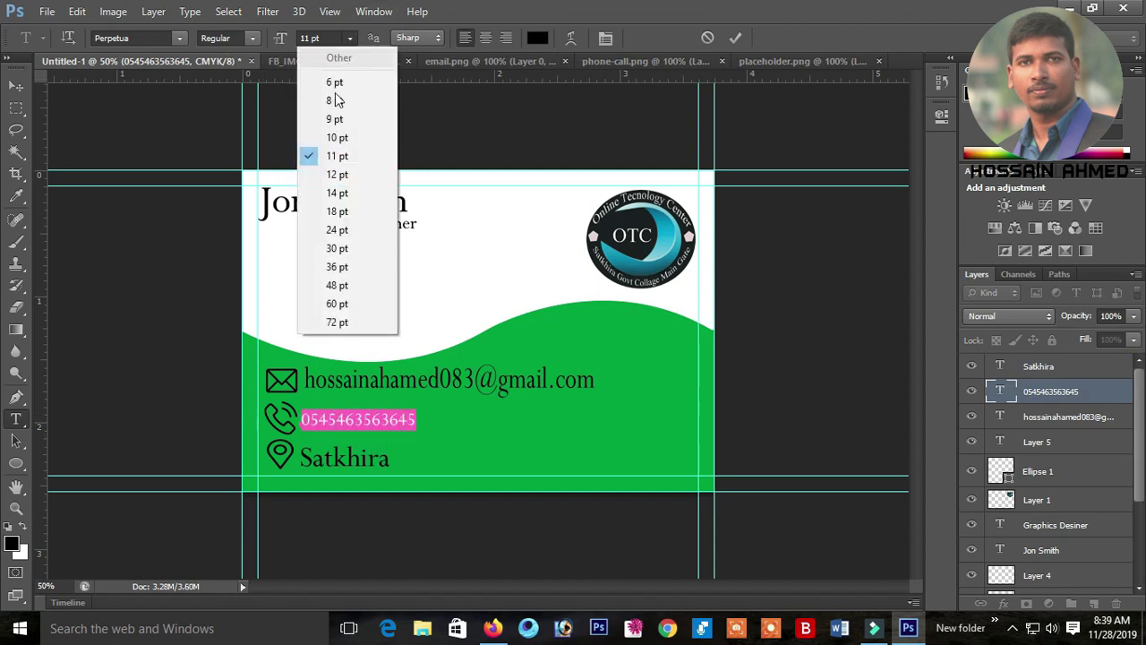
pyautogui.click(336, 212)
pyautogui.click(376, 420)
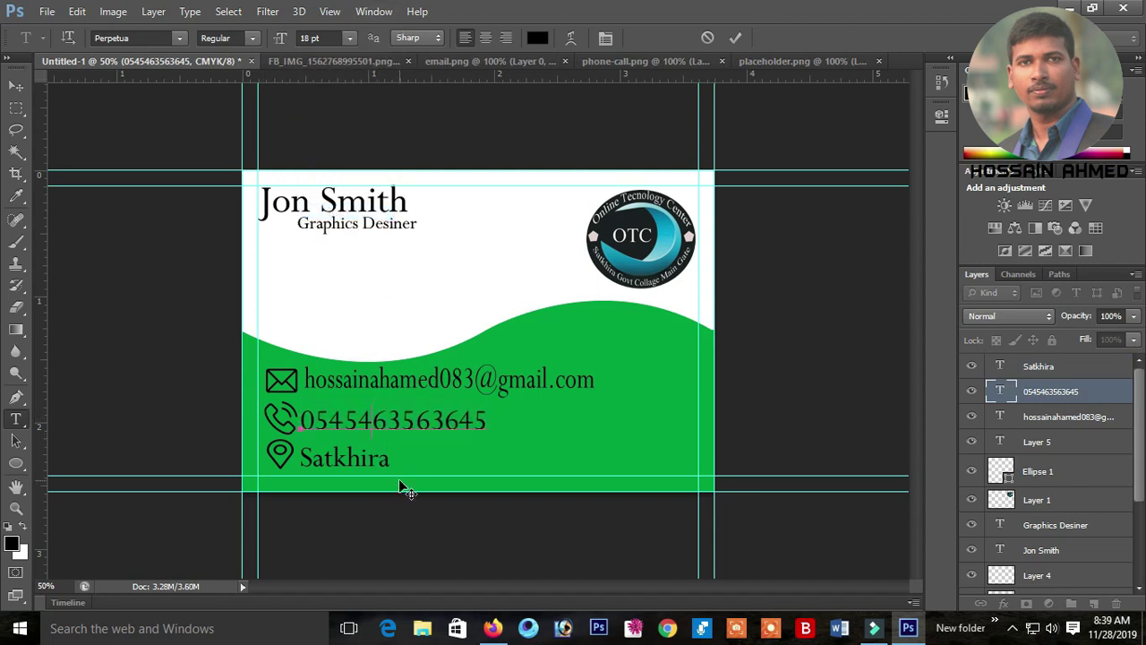
pyautogui.click(408, 490)
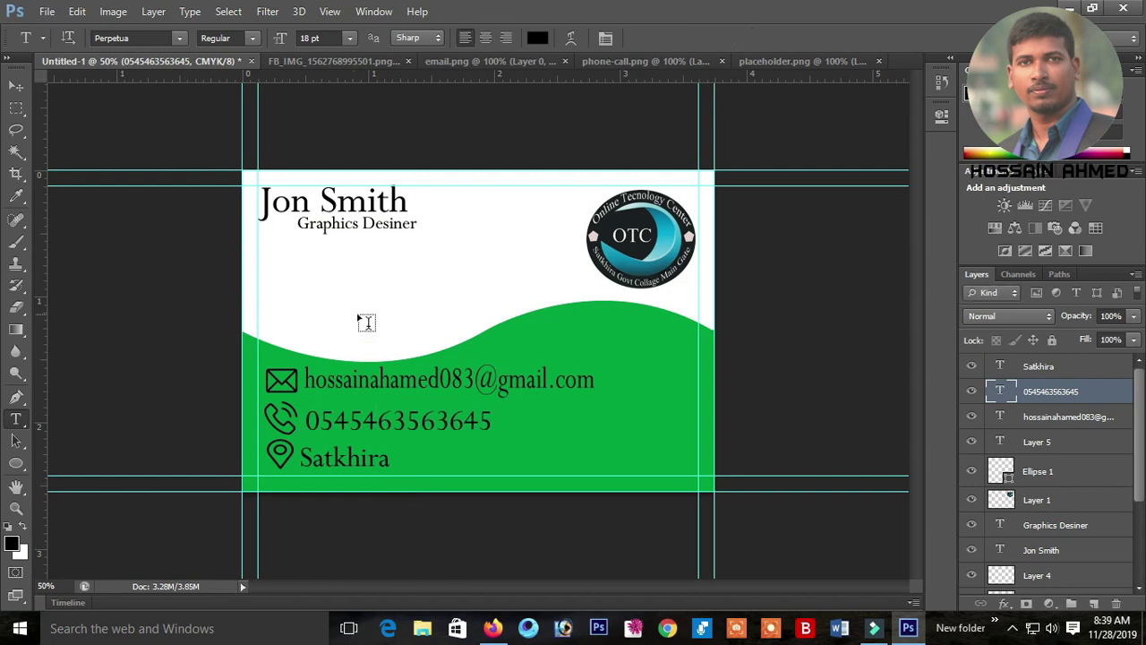
# Step: Enlarge the email address text to 20 pt
pyautogui.click(396, 385)
pyautogui.moveTo(579, 382); pyautogui.dragTo(179, 361)
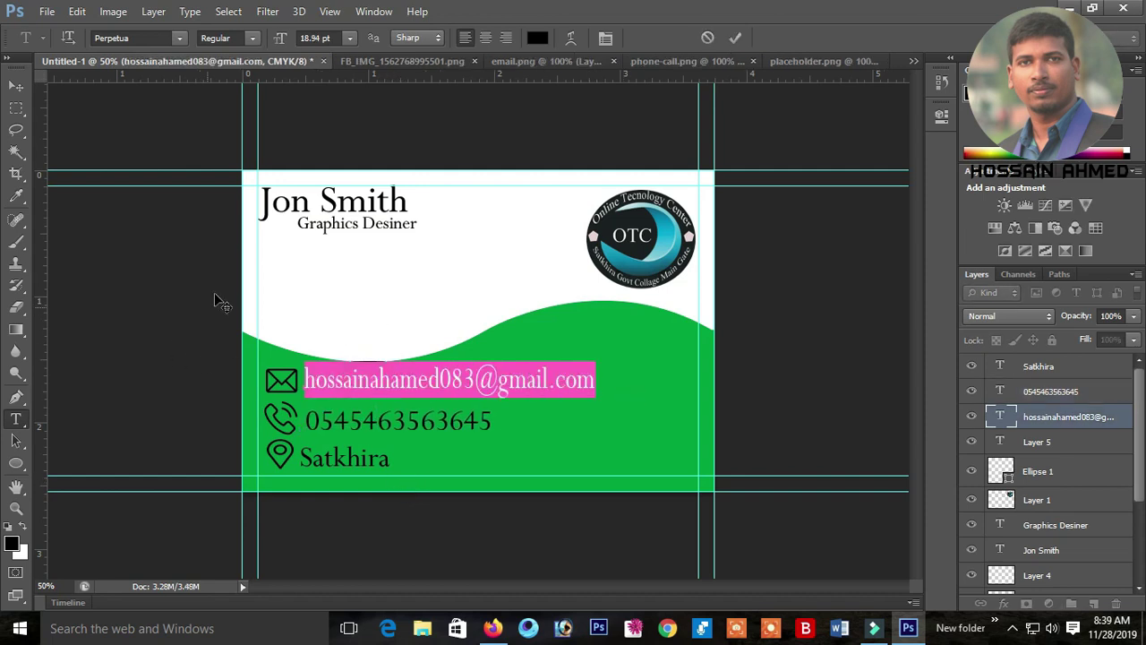
pyautogui.click(348, 38)
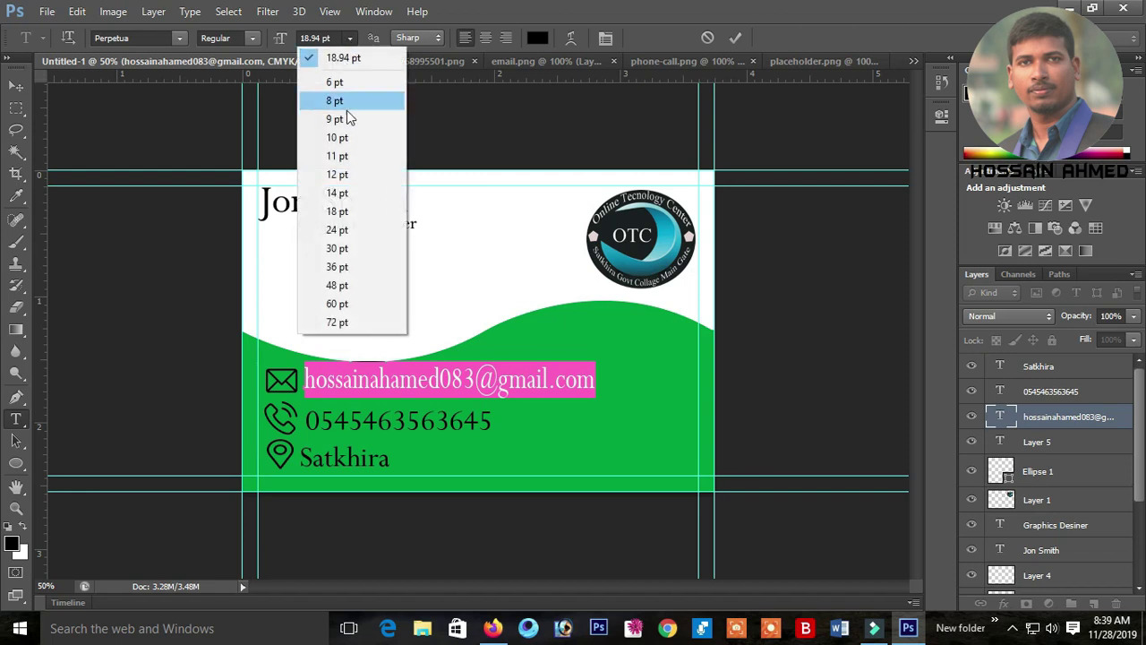
pyautogui.click(345, 209)
pyautogui.click(350, 38)
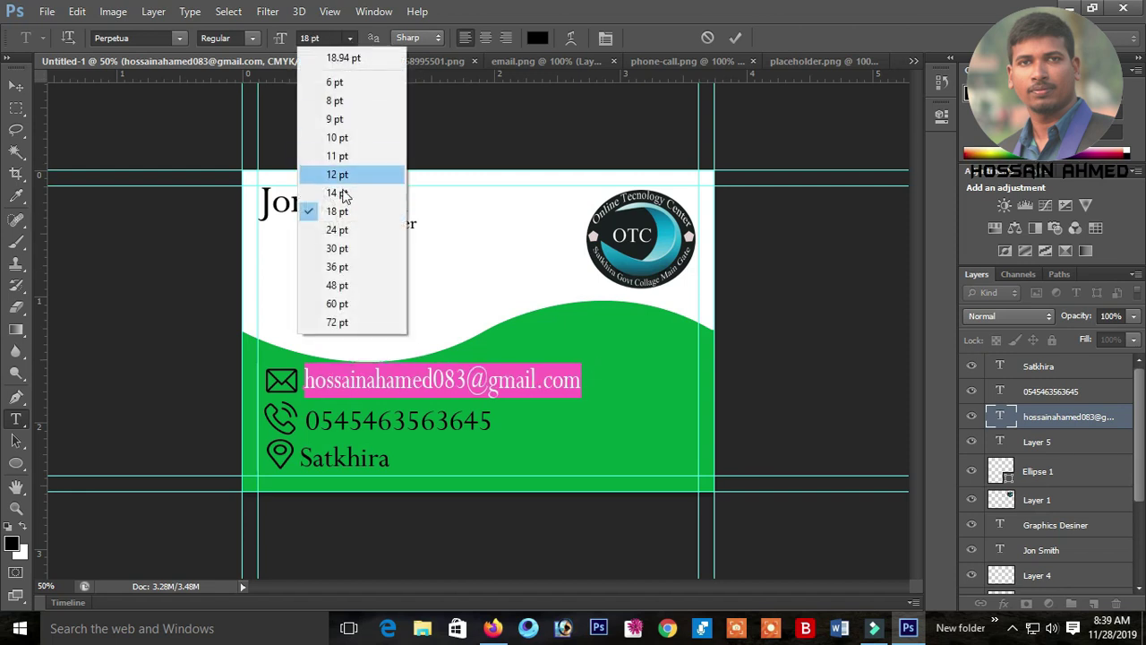
pyautogui.click(345, 213)
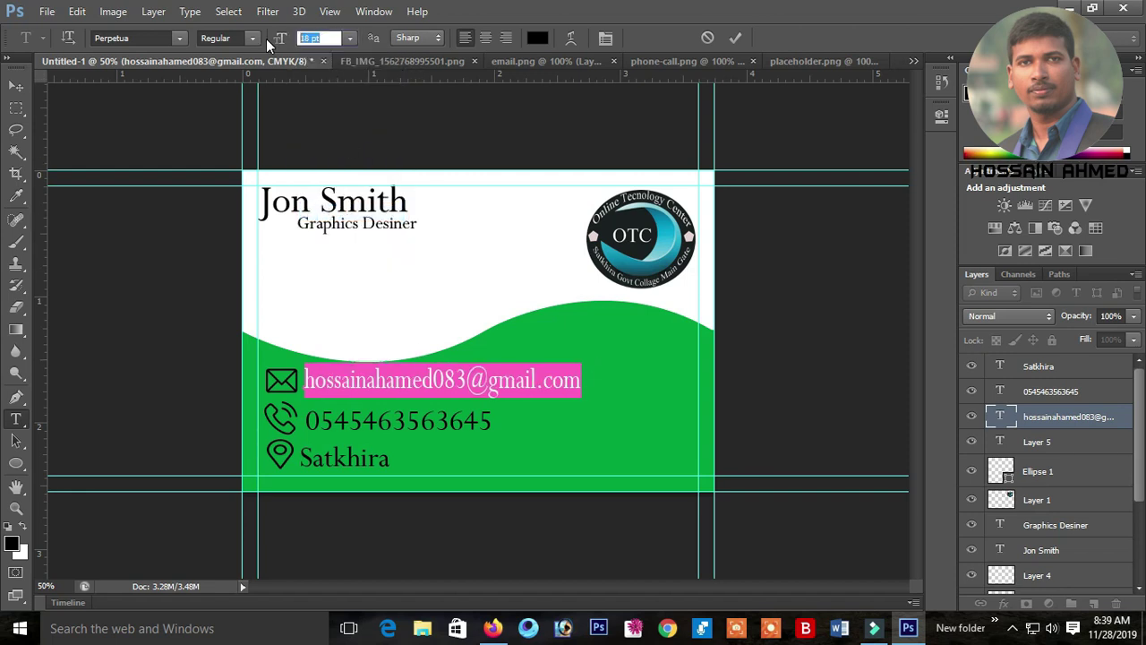
pyautogui.moveTo(268, 39); pyautogui.dragTo(286, 42)
pyautogui.click(403, 382)
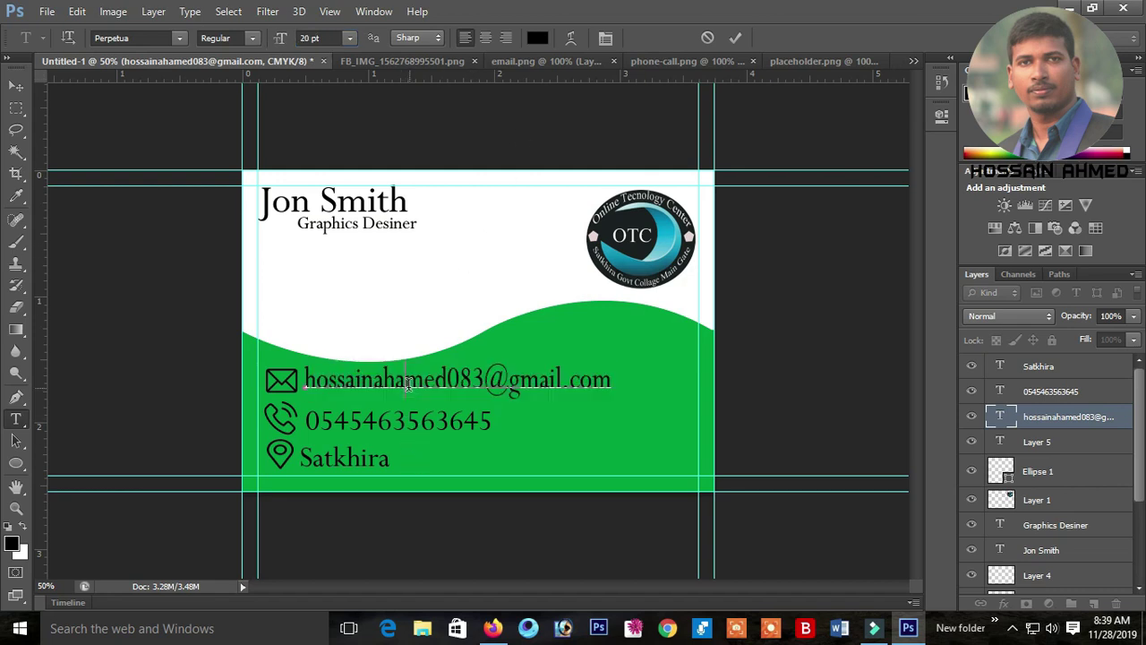
pyautogui.hotkey('ctrl', 'Return')
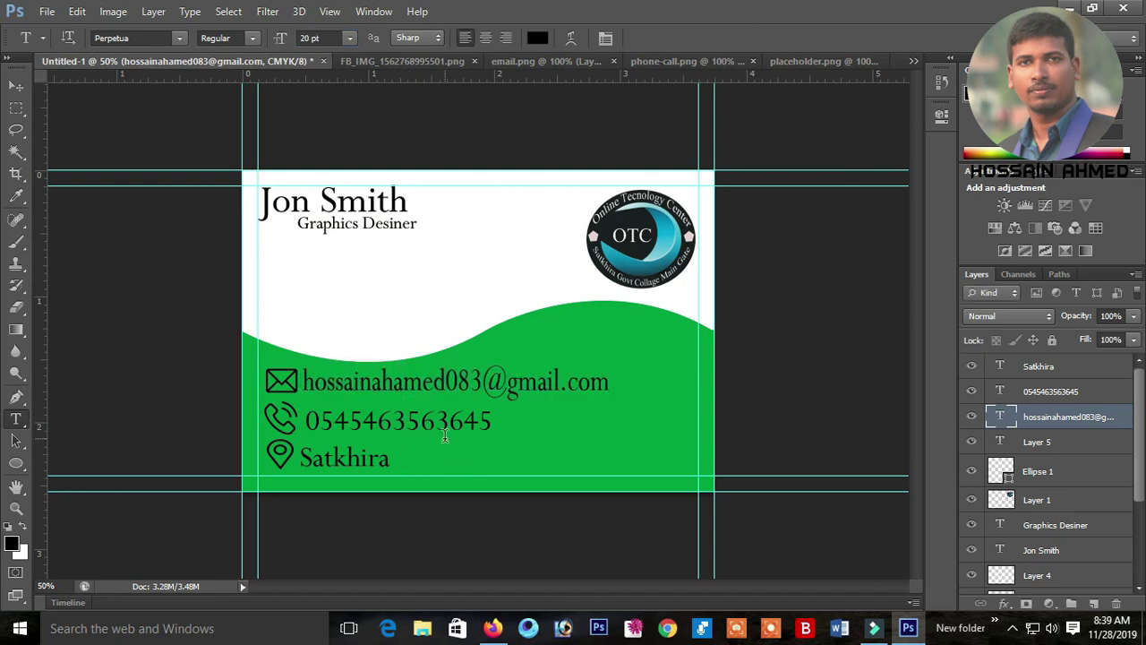
# Step: Move the Satkhira line up closer to the phone number, then zoom to 50%
pyautogui.click(370, 458)
pyautogui.moveTo(397, 499); pyautogui.dragTo(394, 488)
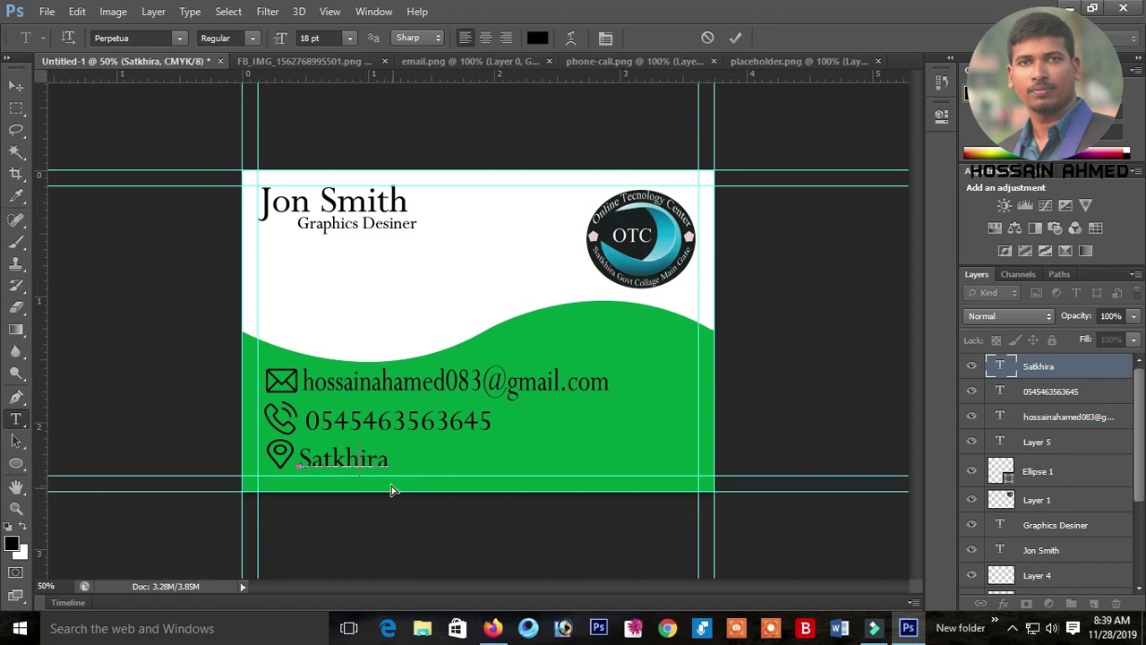
pyautogui.hotkey('ctrl', 'Return')
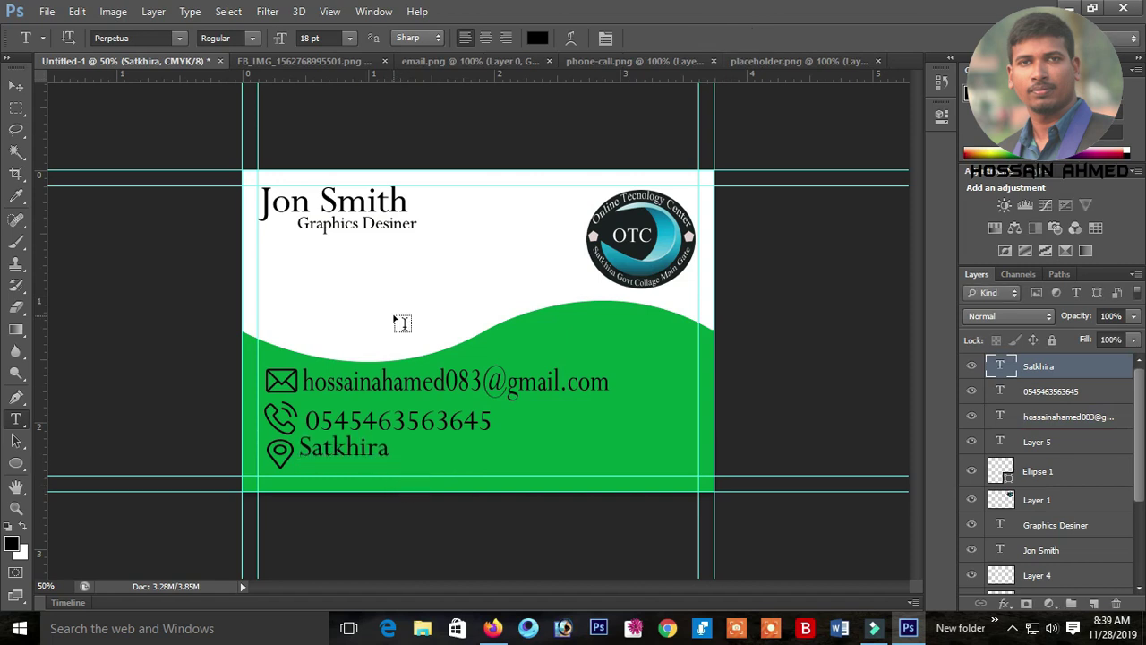
pyautogui.hotkey('ctrl', '-')
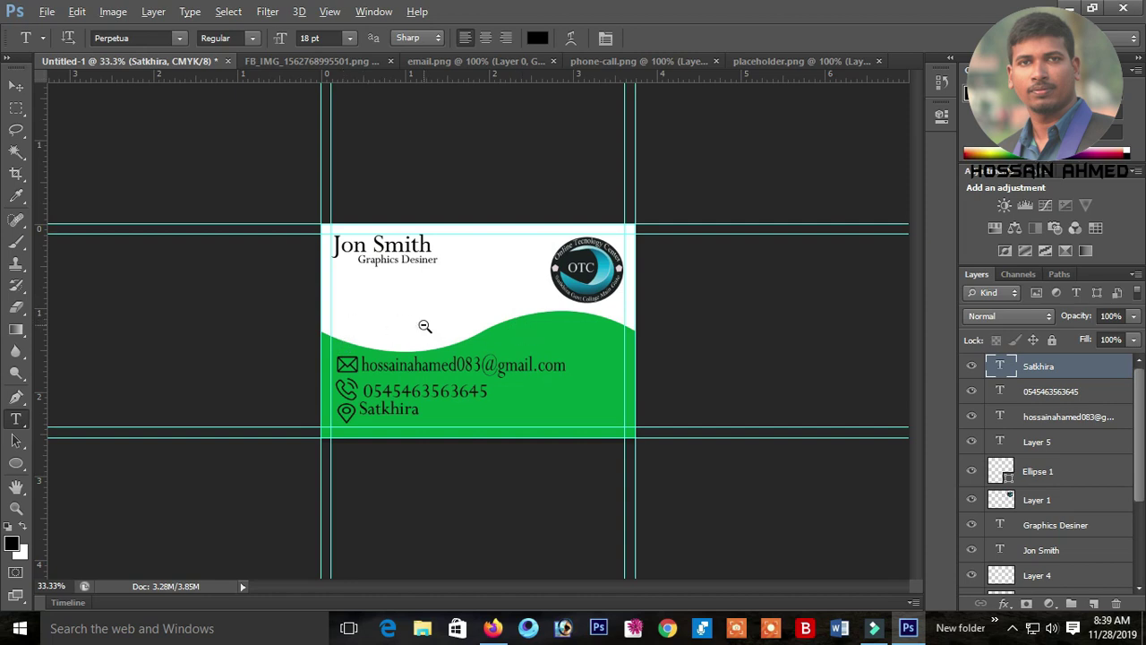
pyautogui.hotkey('ctrl', '-')
pyautogui.hotkey('ctrl', '-')
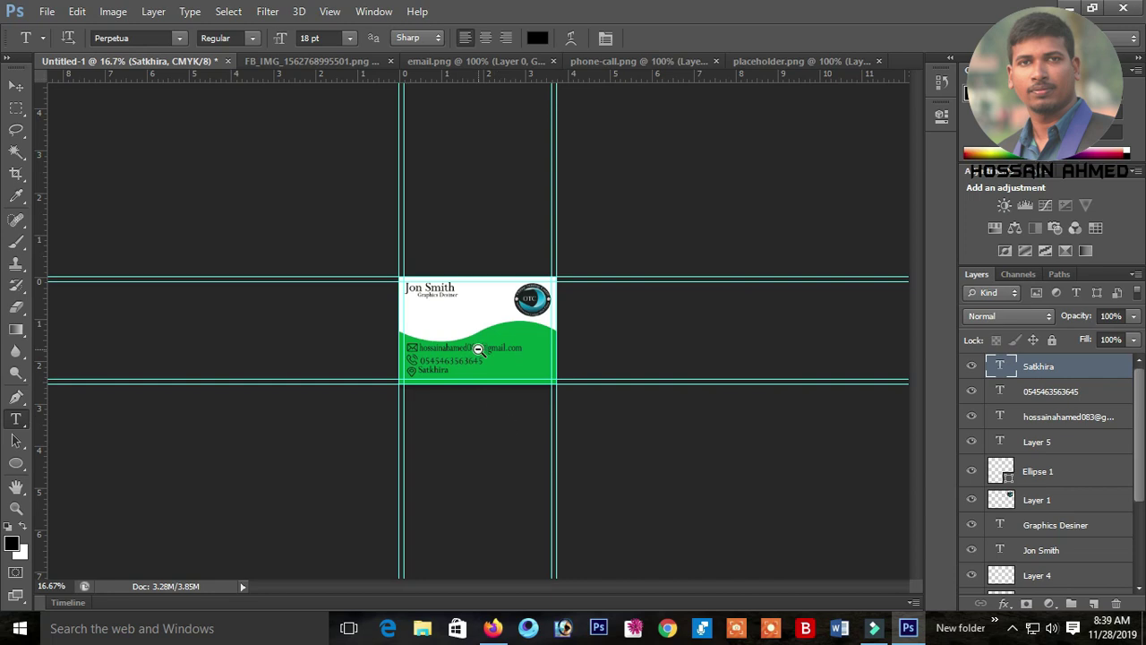
pyautogui.hotkey('ctrl', '+')
pyautogui.hotkey('ctrl', '+')
pyautogui.hotkey('ctrl', '+')
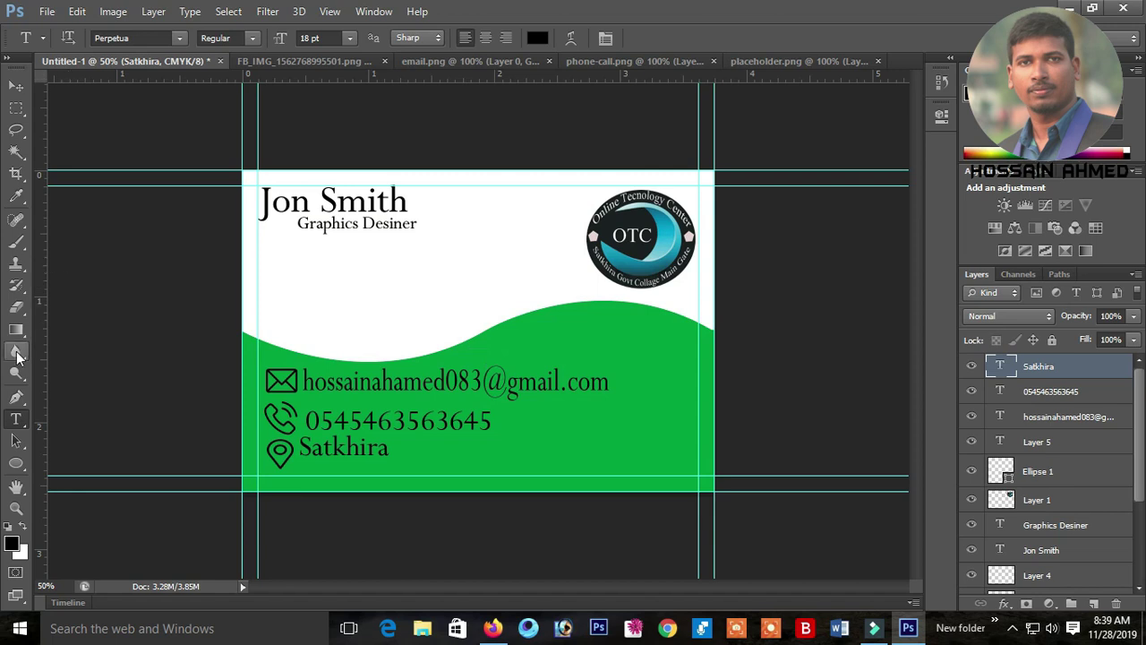
# Step: Draw a closed curved swoosh shape along the top of the wave with the Pen tool
pyautogui.click(18, 397)
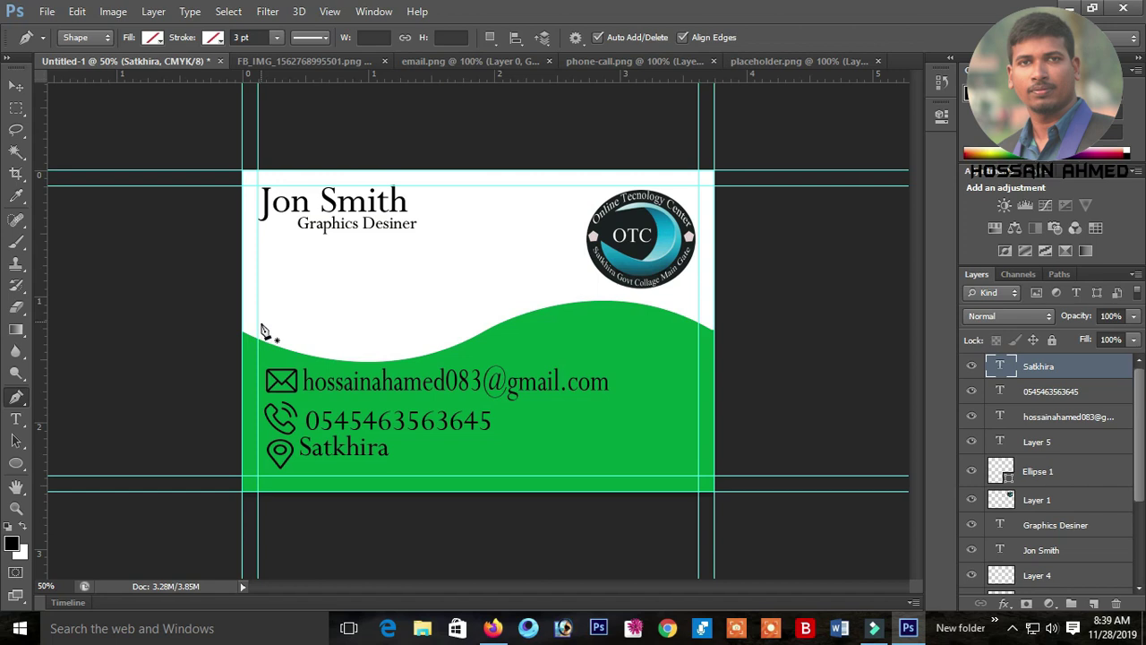
pyautogui.click(242, 317)
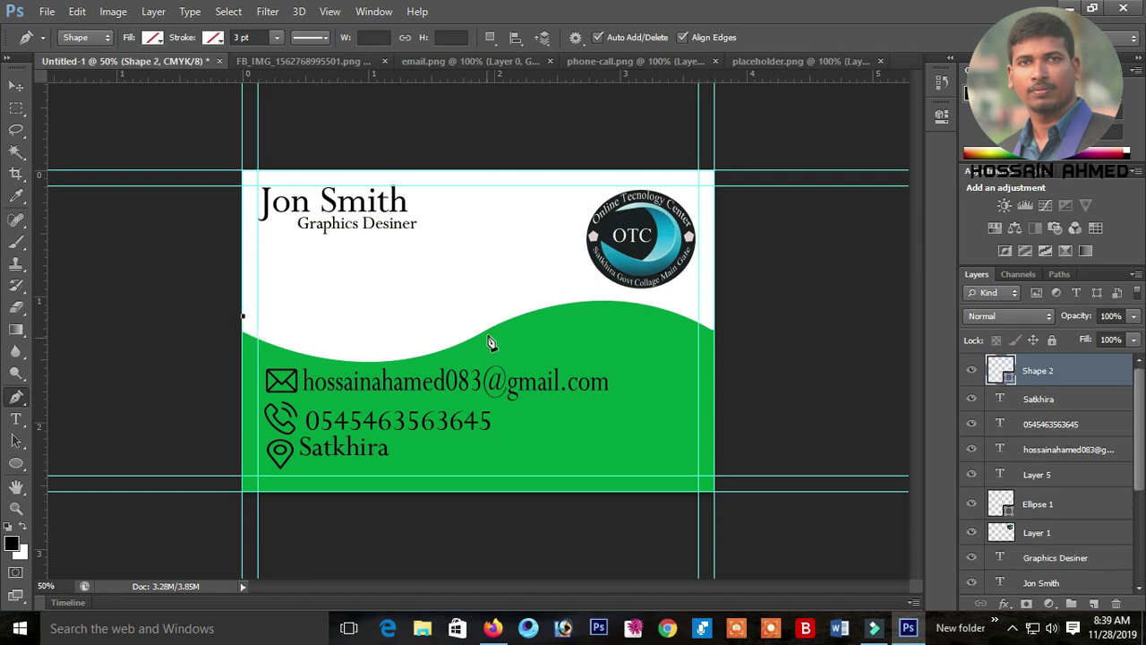
pyautogui.moveTo(488, 320)
pyautogui.mouseDown()
pyautogui.moveTo(591, 250)
pyautogui.moveTo(626, 248)
pyautogui.mouseUp()
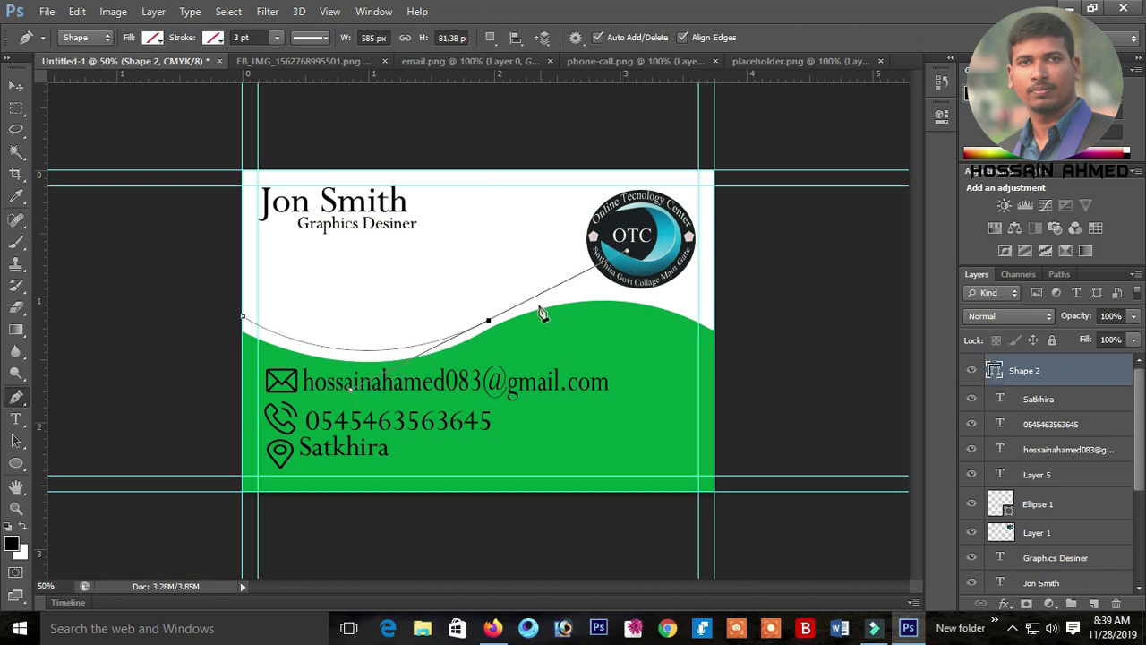
pyautogui.keyDown('alt'); pyautogui.click(488, 320); pyautogui.keyUp('alt')
pyautogui.moveTo(242, 294); pyautogui.dragTo(145, 216)
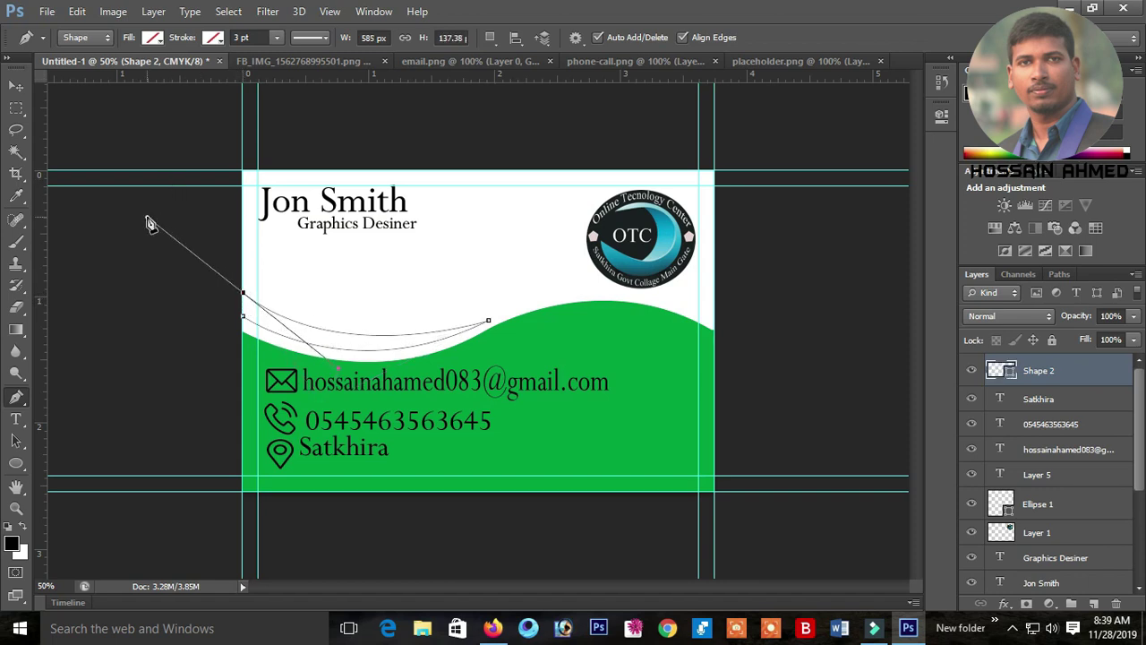
pyautogui.click(244, 295)
pyautogui.click(206, 313)
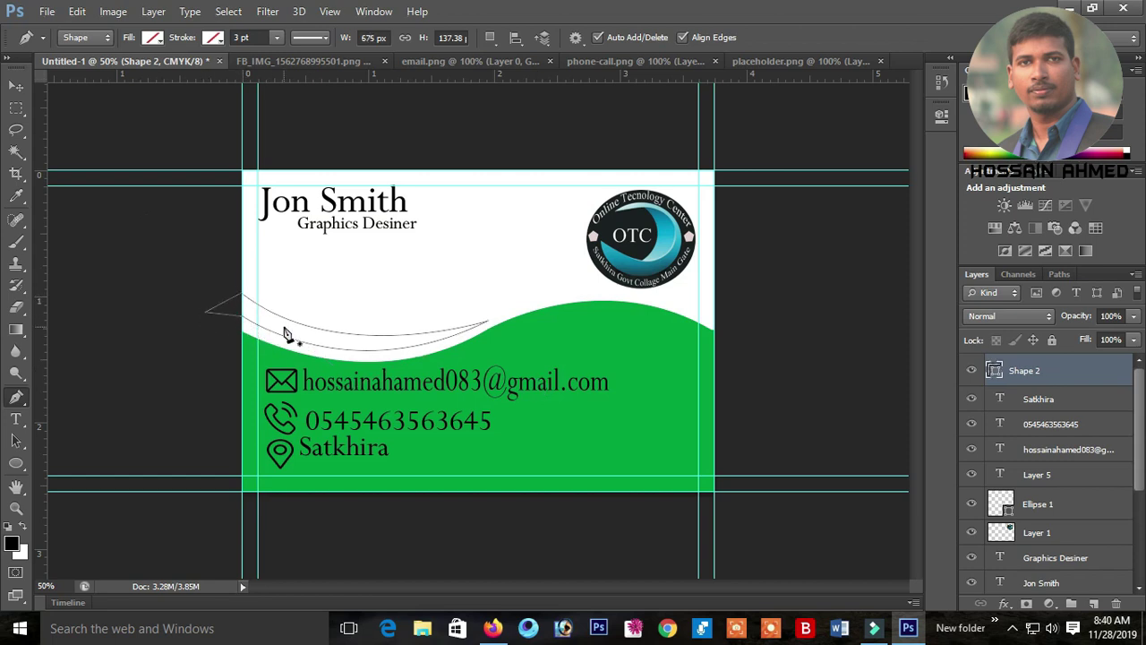
# Step: Fill the swoosh with green and nudge it down to leave a thin white gap
pyautogui.click(144, 42)
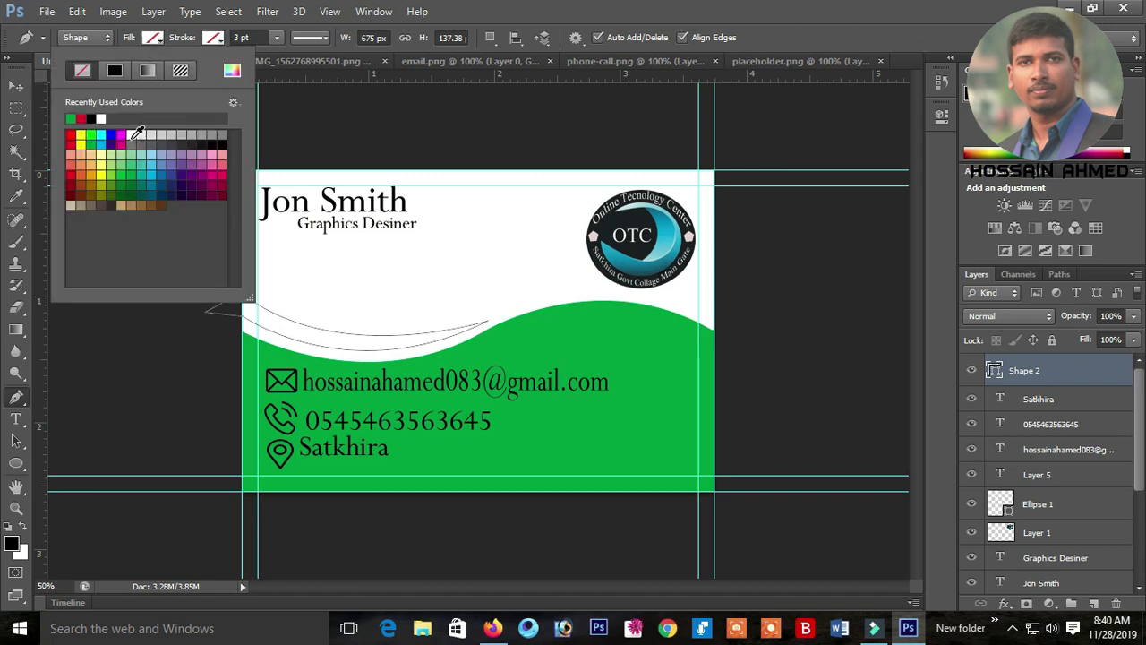
pyautogui.click(96, 142)
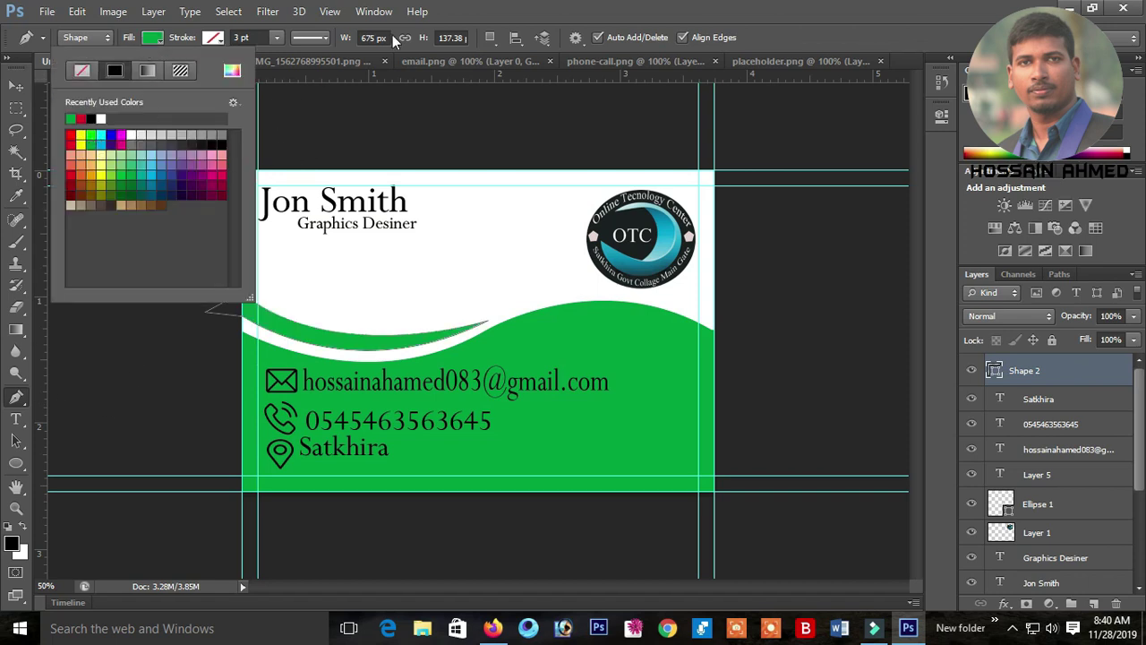
pyautogui.click(319, 307)
pyautogui.click(15, 86)
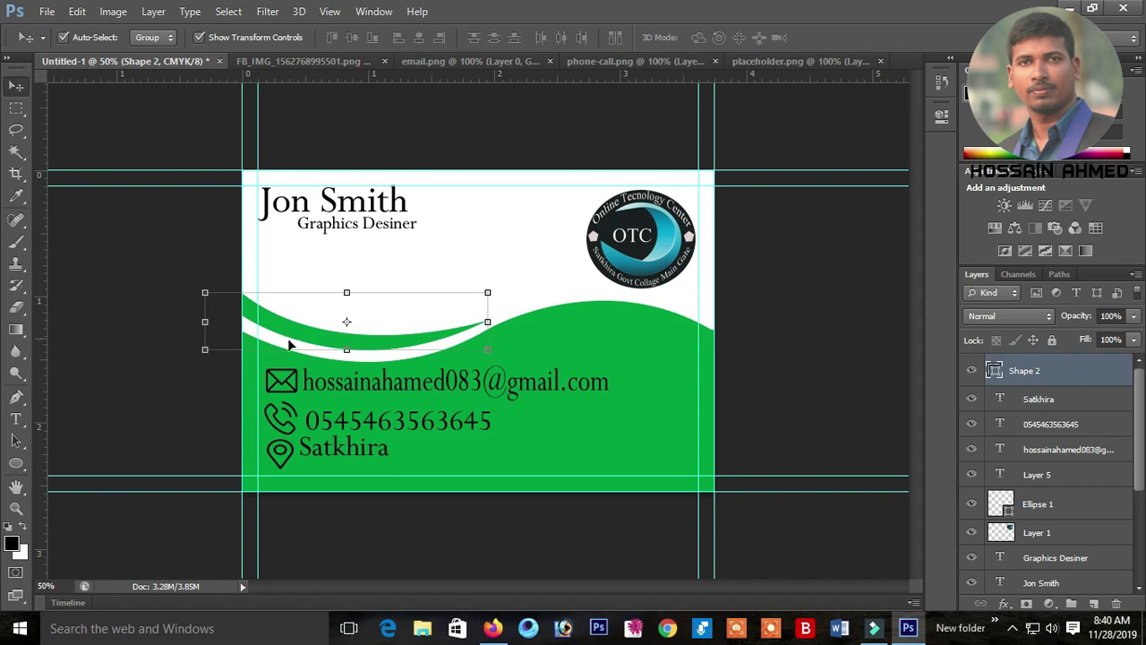
pyautogui.moveTo(287, 352); pyautogui.dragTo(282, 355)
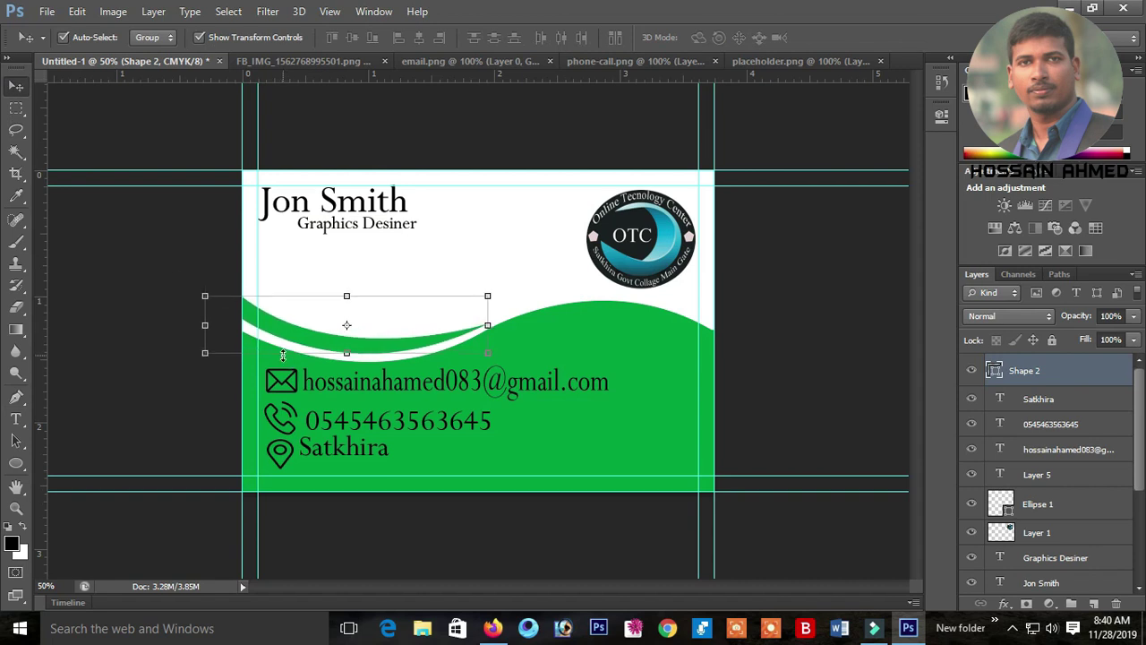
pyautogui.click(533, 280)
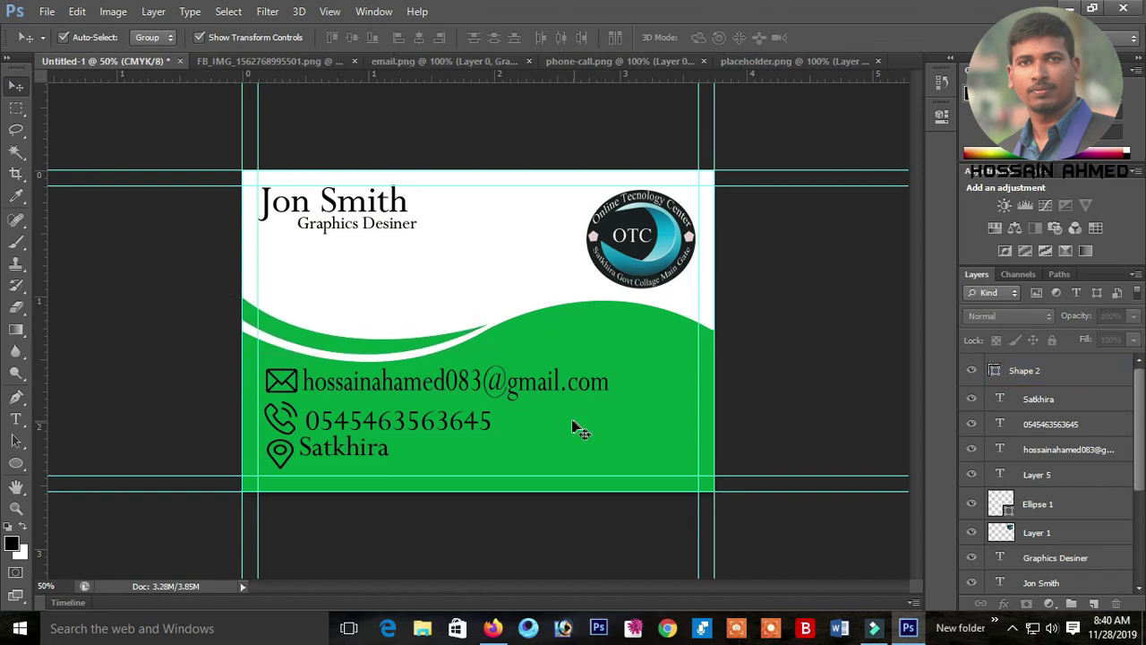
pyautogui.hotkey('ctrl', '-')
pyautogui.hotkey('ctrl', '-')
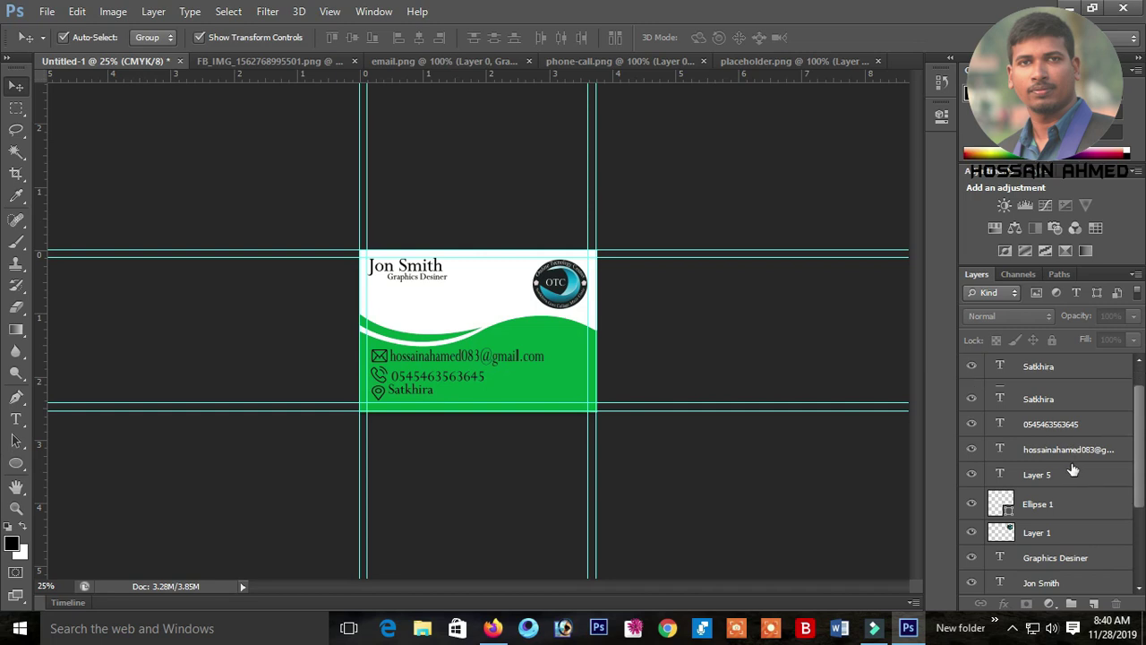
pyautogui.scroll(-3, 1084, 478)
pyautogui.scroll(-1, 1083, 477)
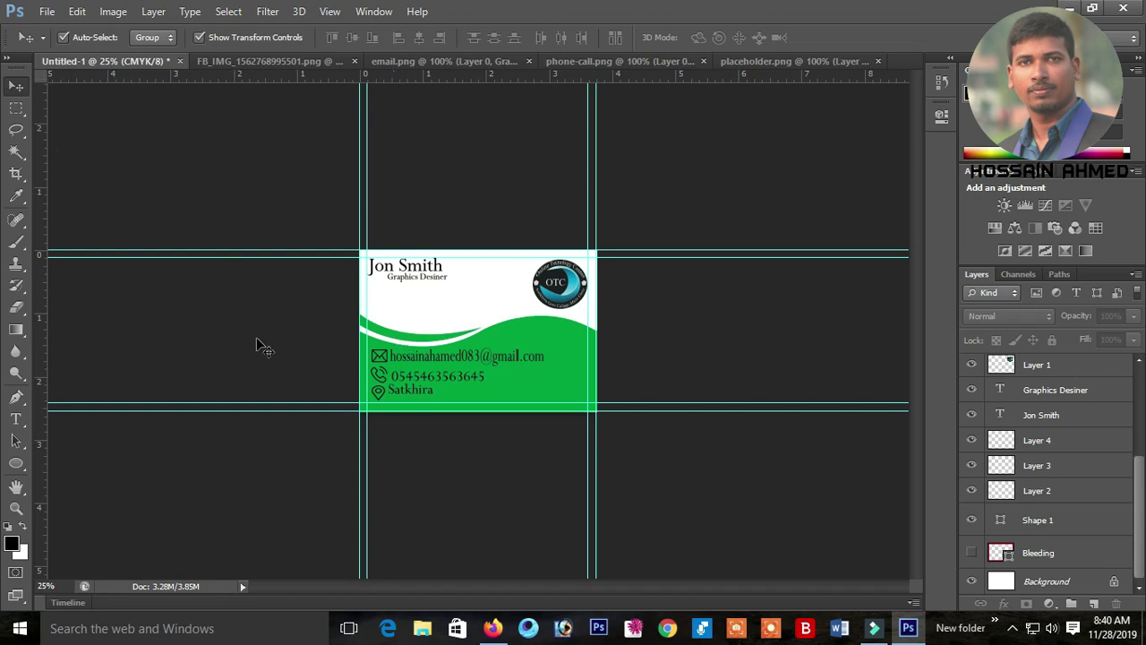
pyautogui.click(410, 381)
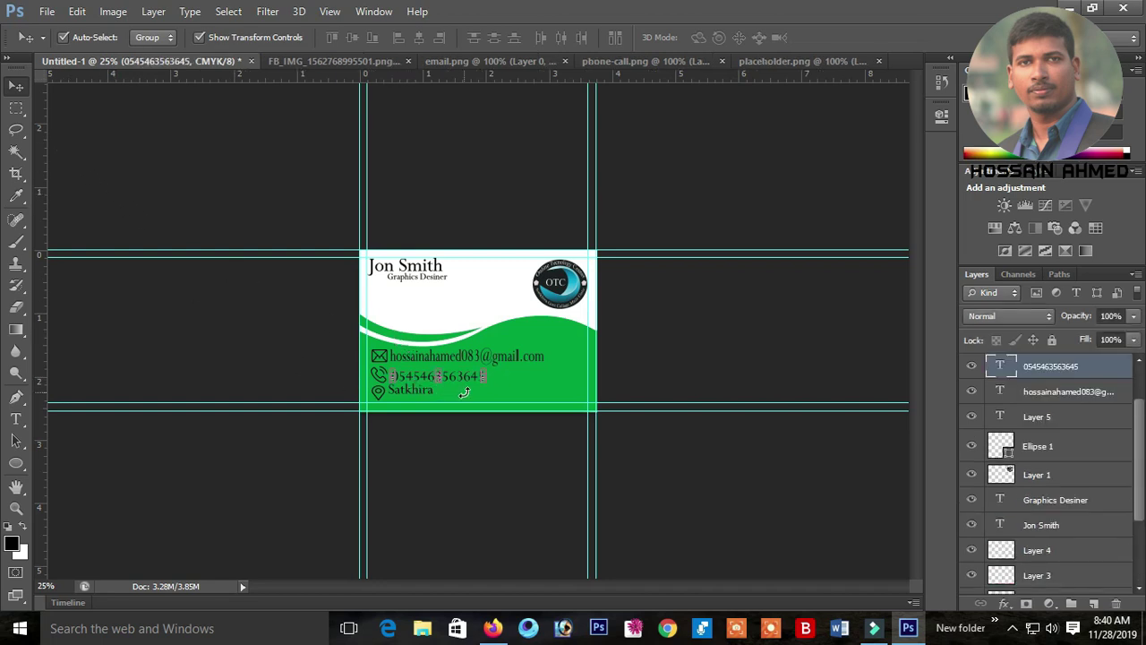